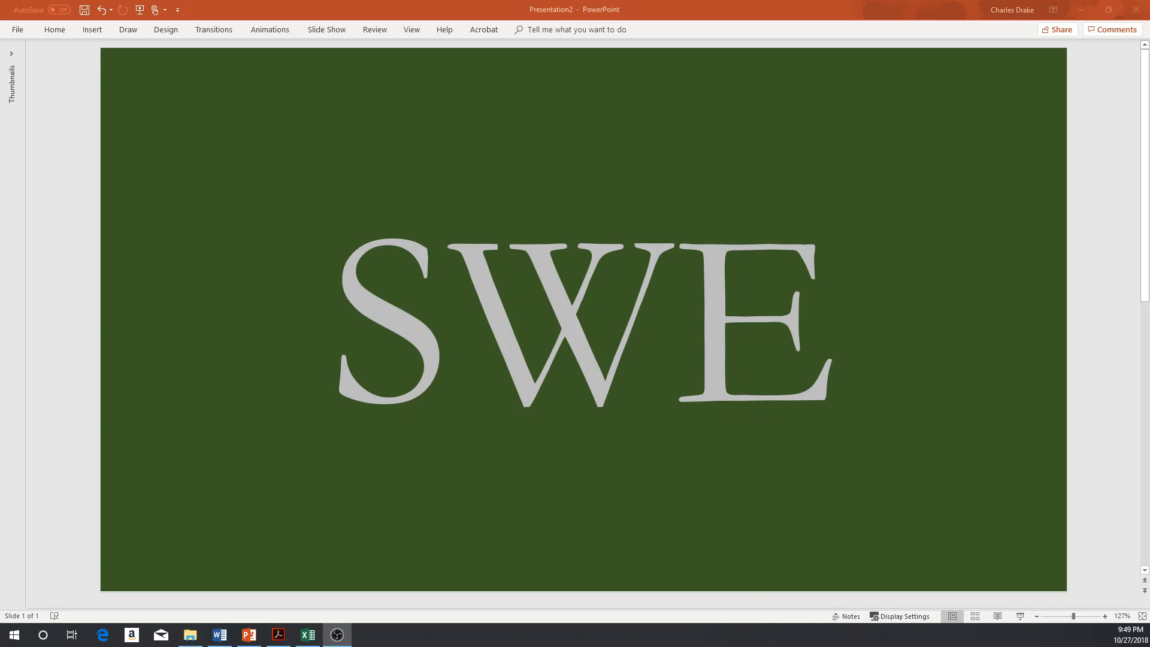
Step: Review the sales data table in the source PDF, paging through its pages, and return to the workbook
key("alt+Tab")
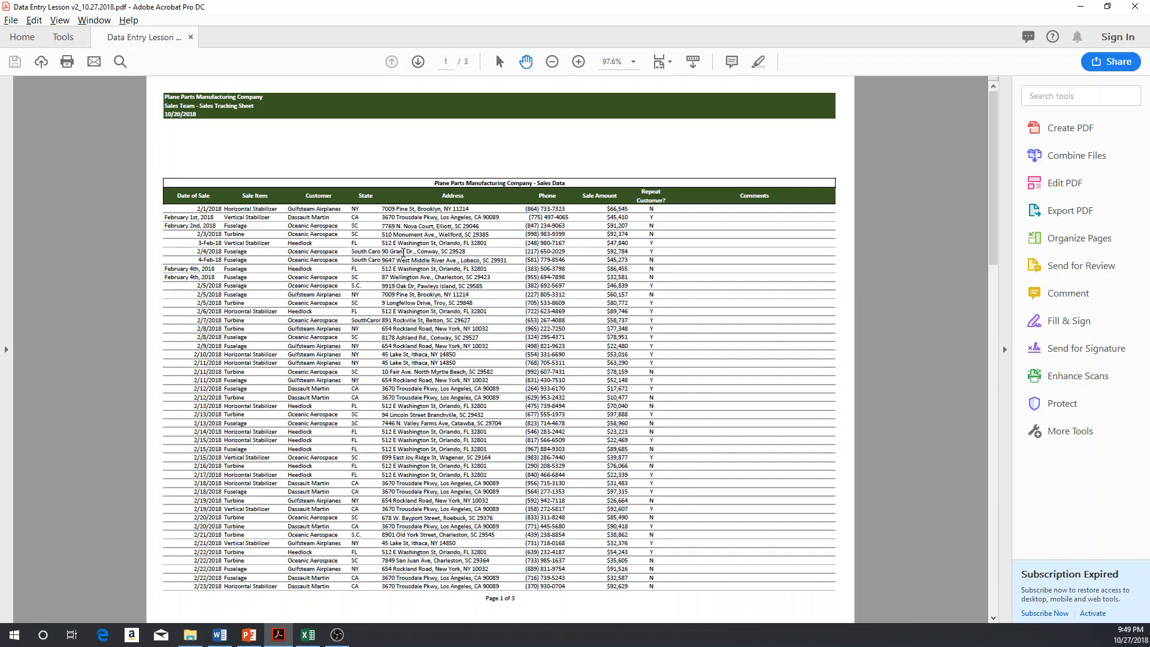
scroll(477, 234, "down", 2)
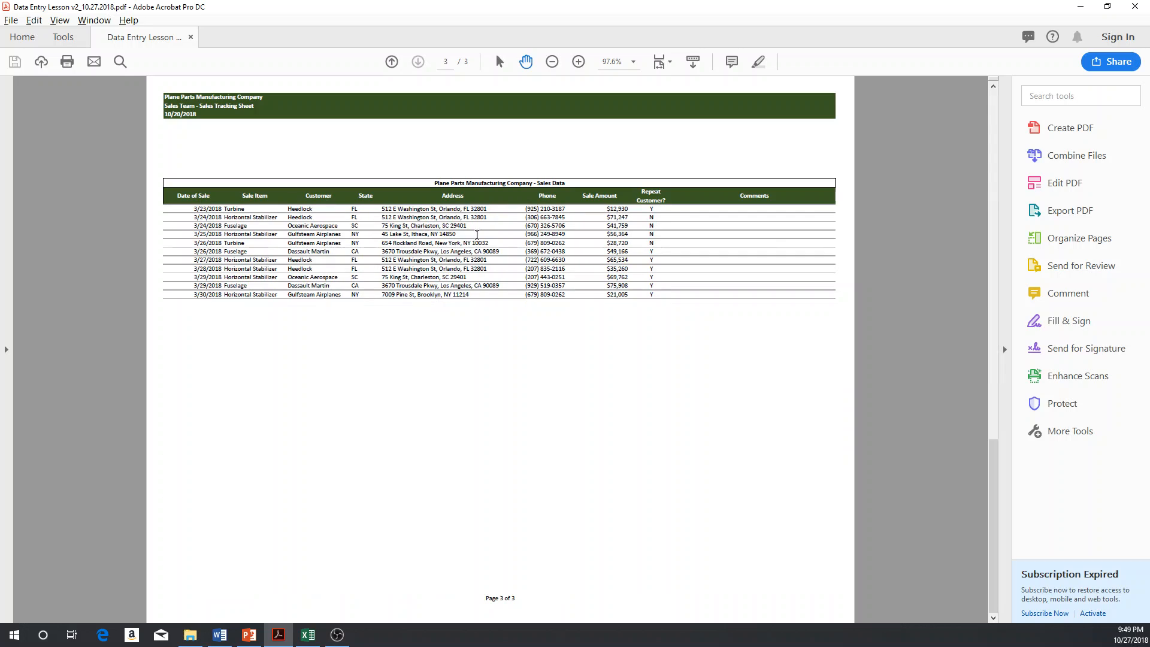
scroll(513, 360, "up", 2)
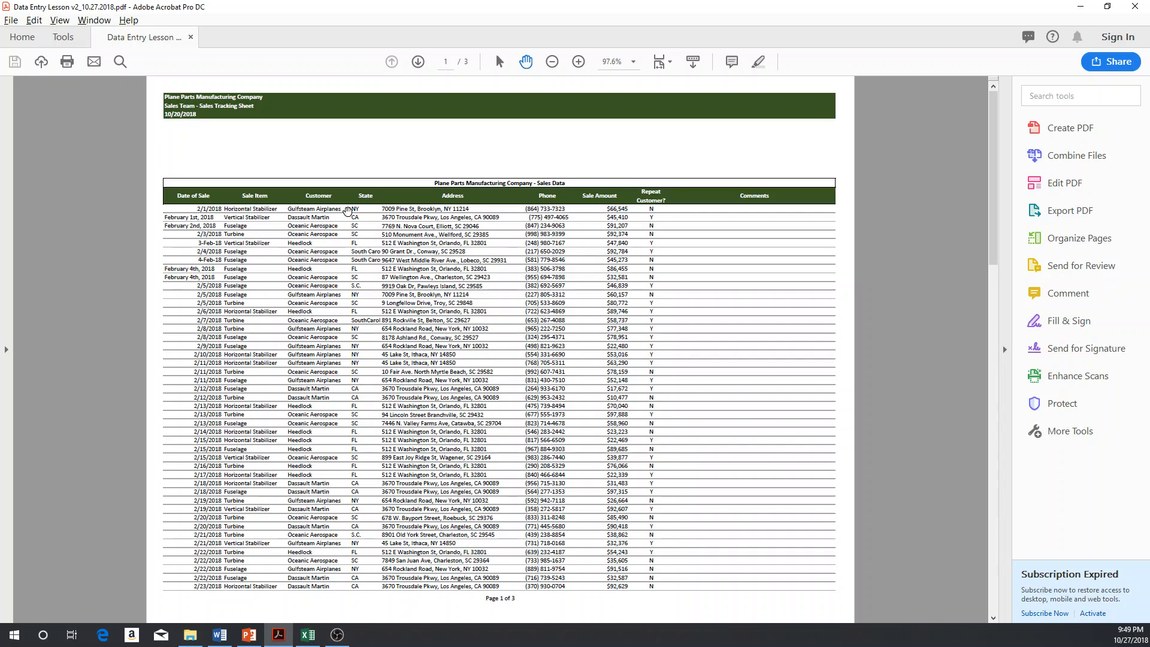
key("alt+Tab")
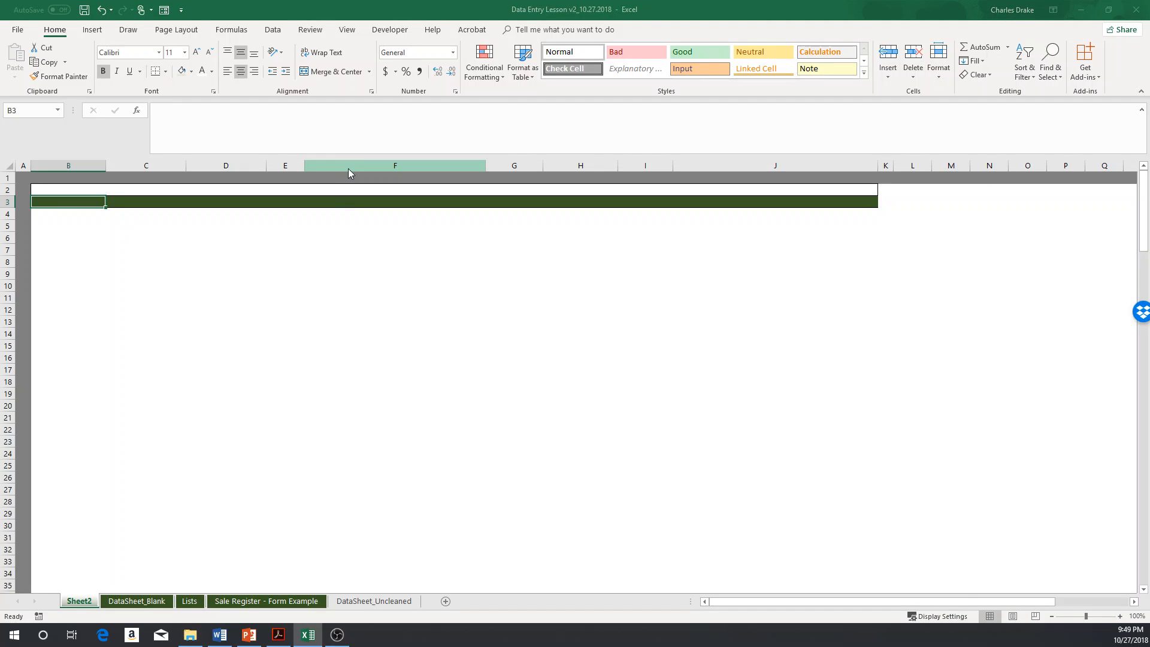
key("alt+Tab")
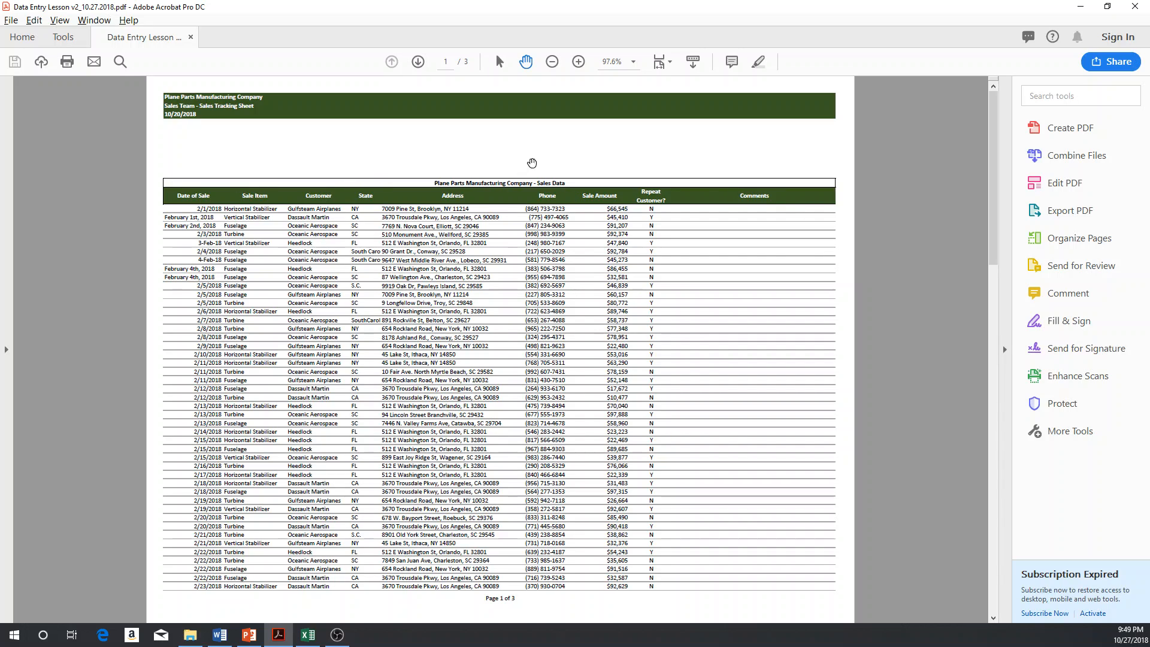
key("alt+Tab")
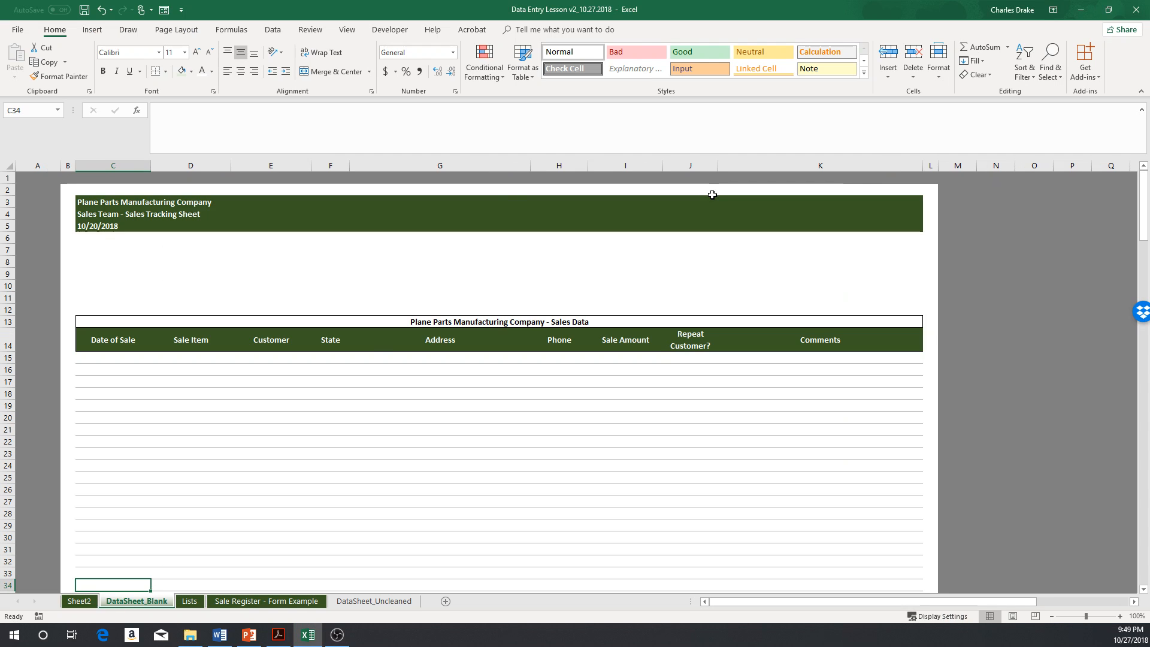
Step: Copy the column header row from DataSheet_Blank and paste it into row 3 of Sheet2
key("ctrl+Up")
key("ctrl+shift+Right")
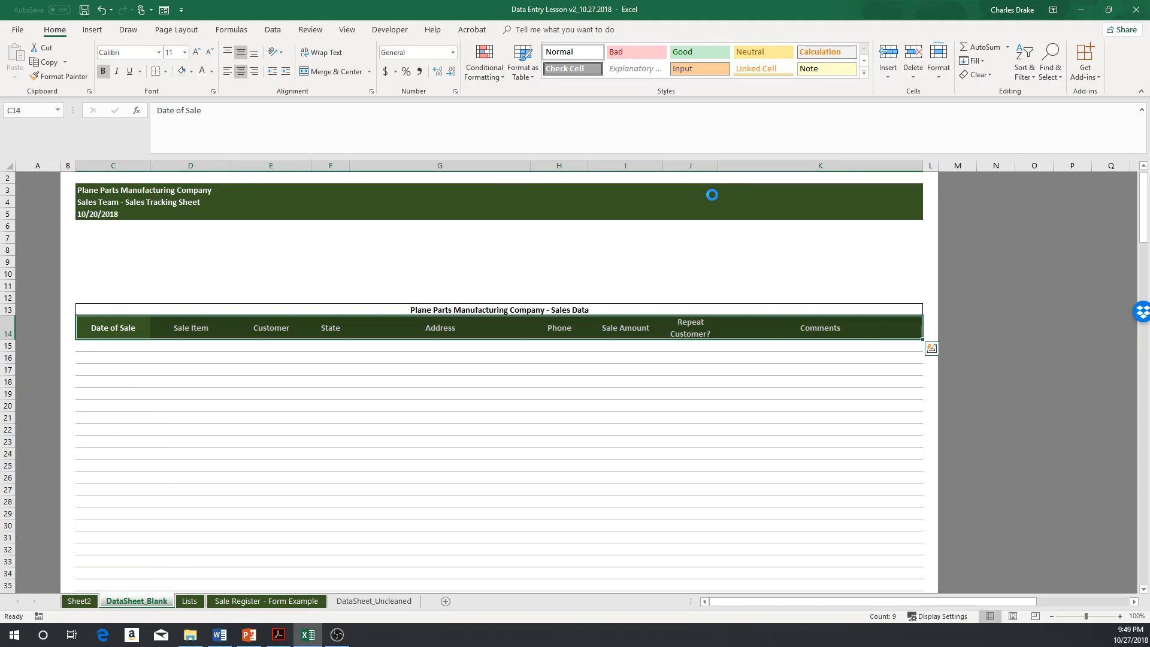
key("ctrl+c")
key("ctrl+Page_Up")
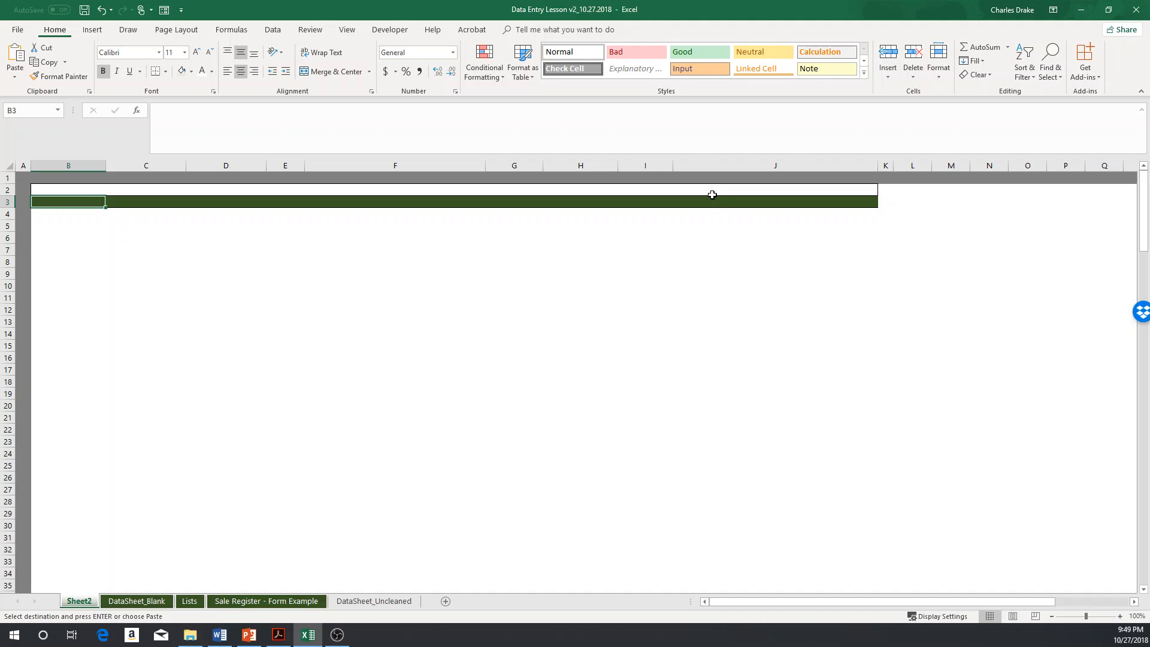
key("ctrl+alt+v")
key("Return")
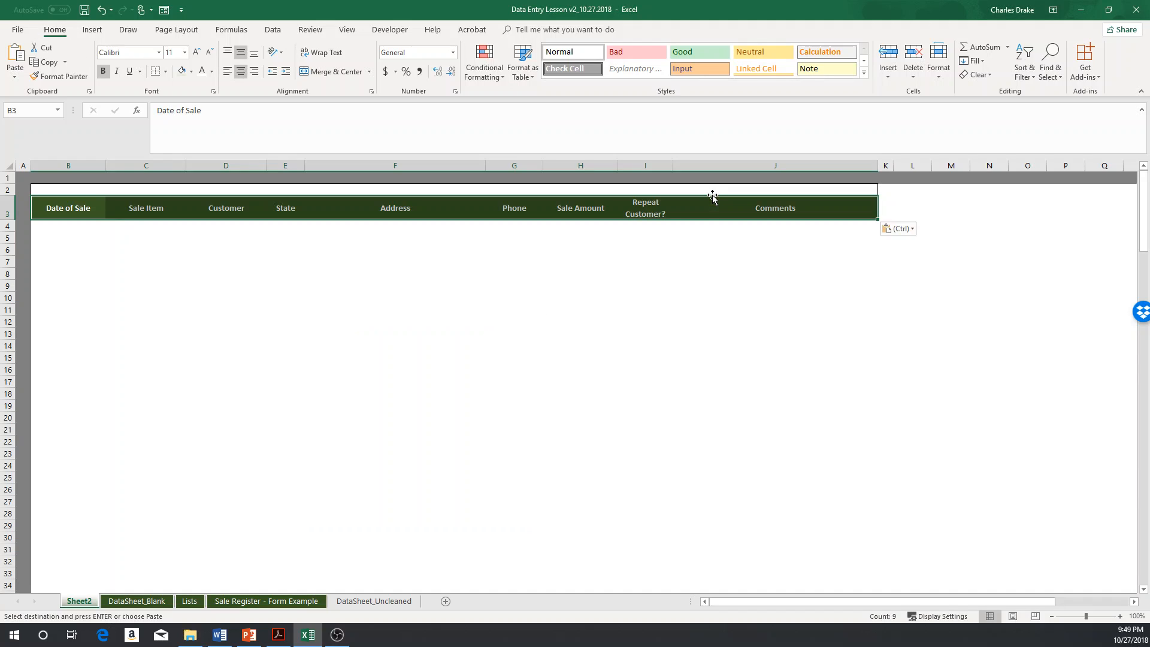
Step: Enter the title 'Plane Parts Manufacturing Company - sales Data' in cell B2
key("Down")
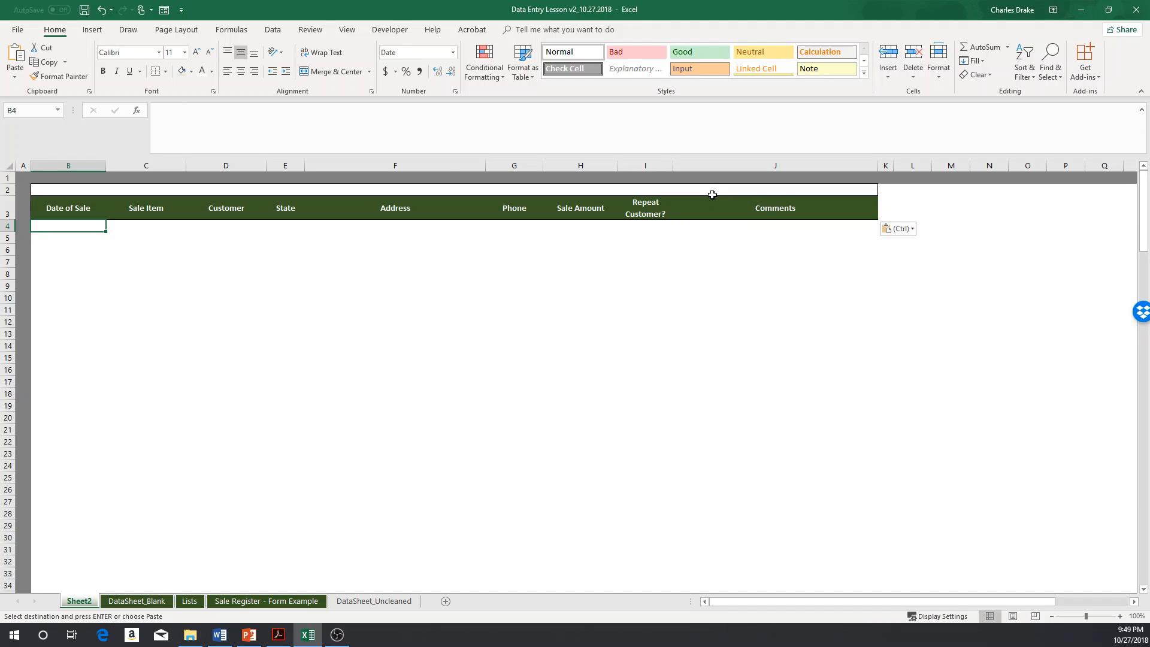
key("Up")
key("Up")
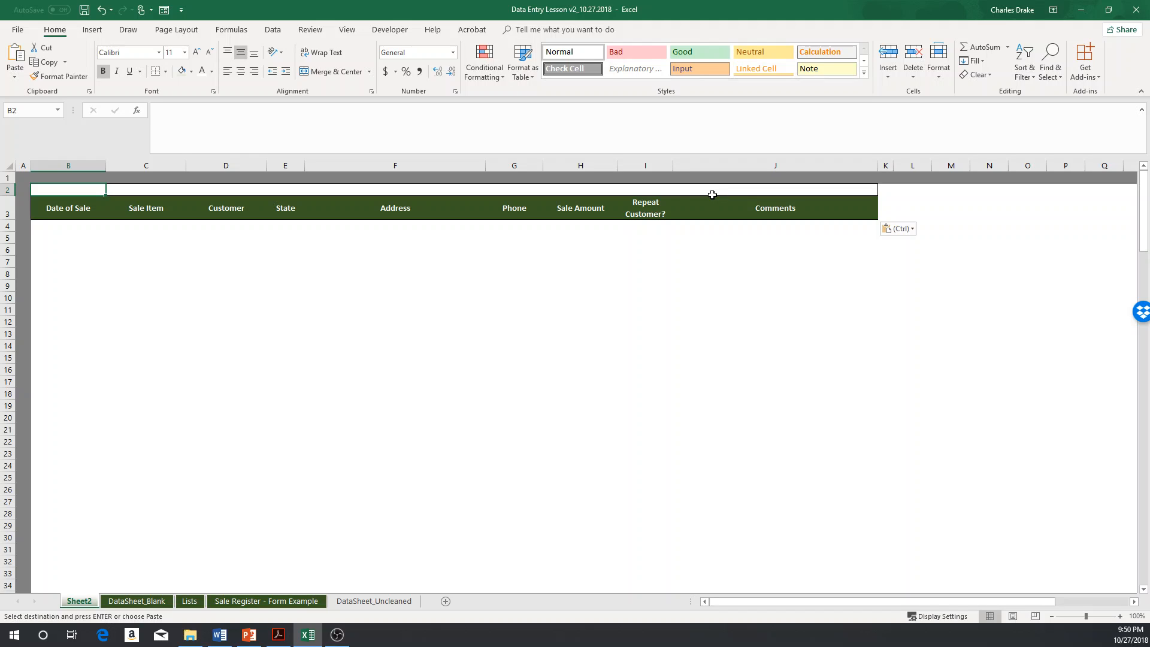
type("Plane Part")
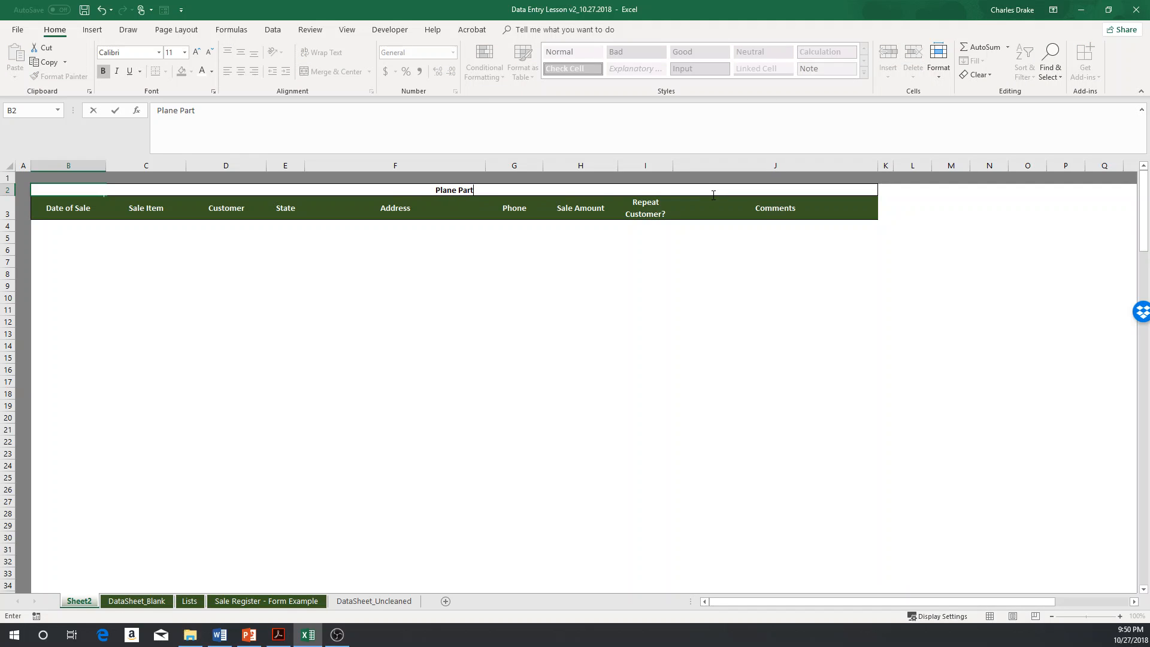
type("s Manufacturi")
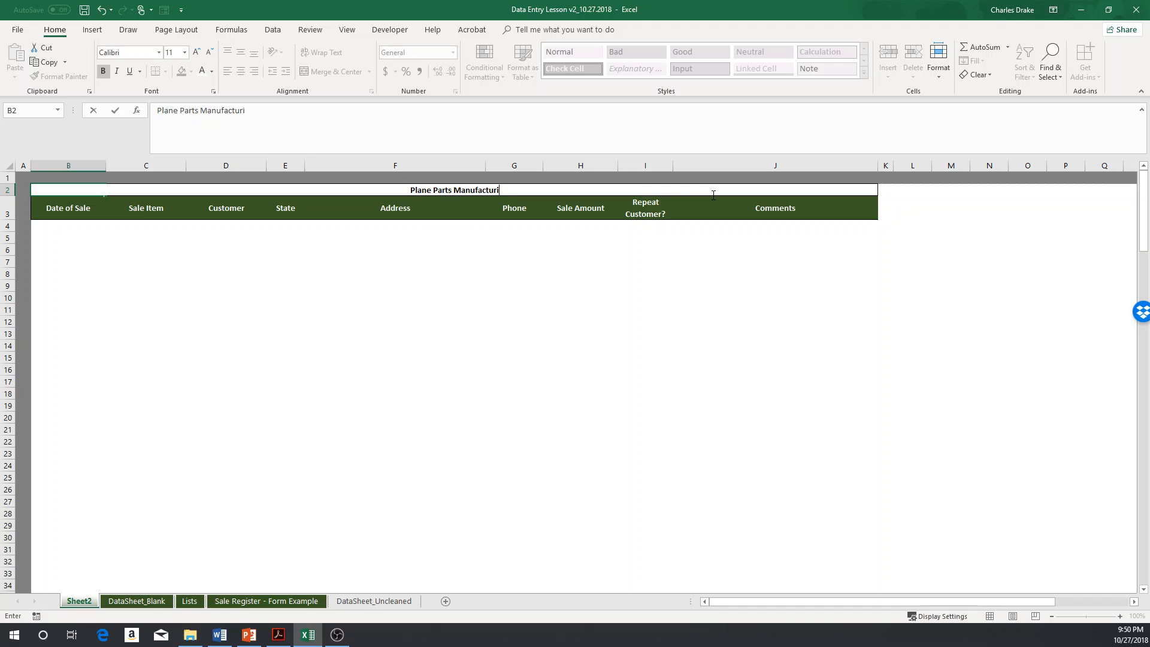
type("ng Company")
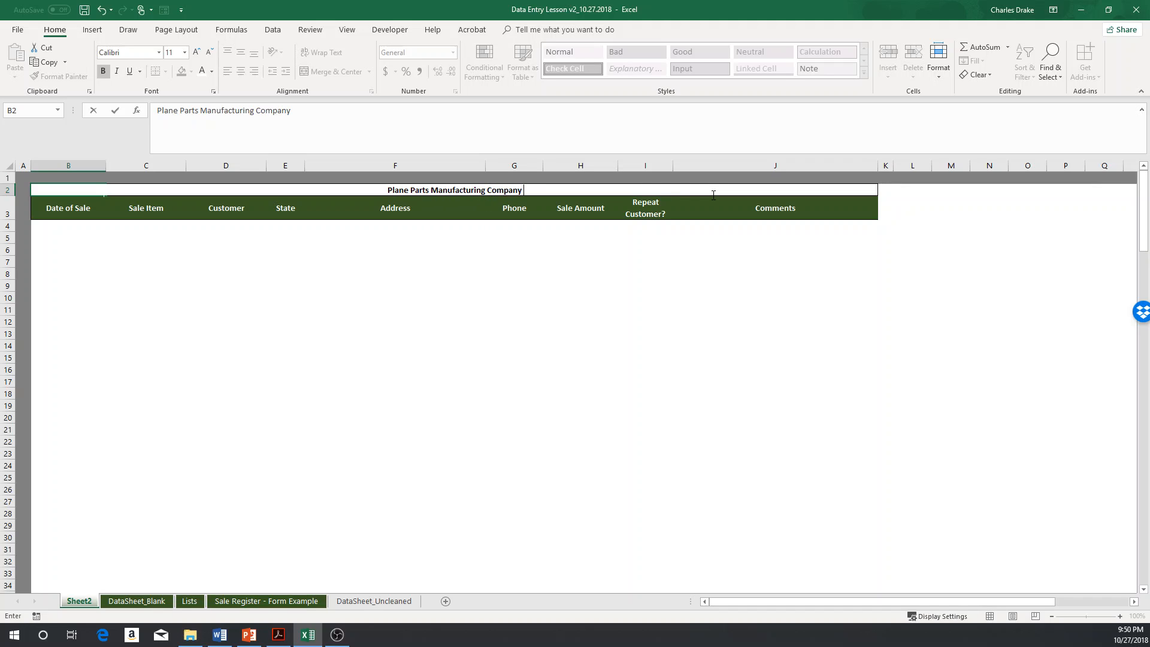
type(" - sales D")
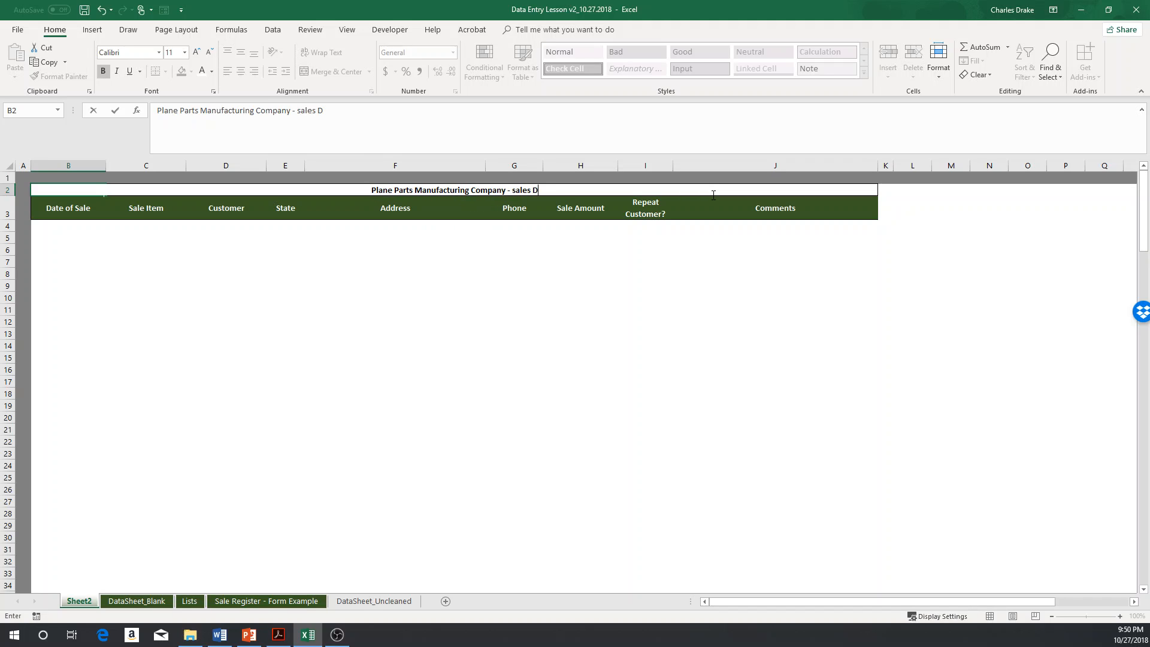
type("ata")
key("Return")
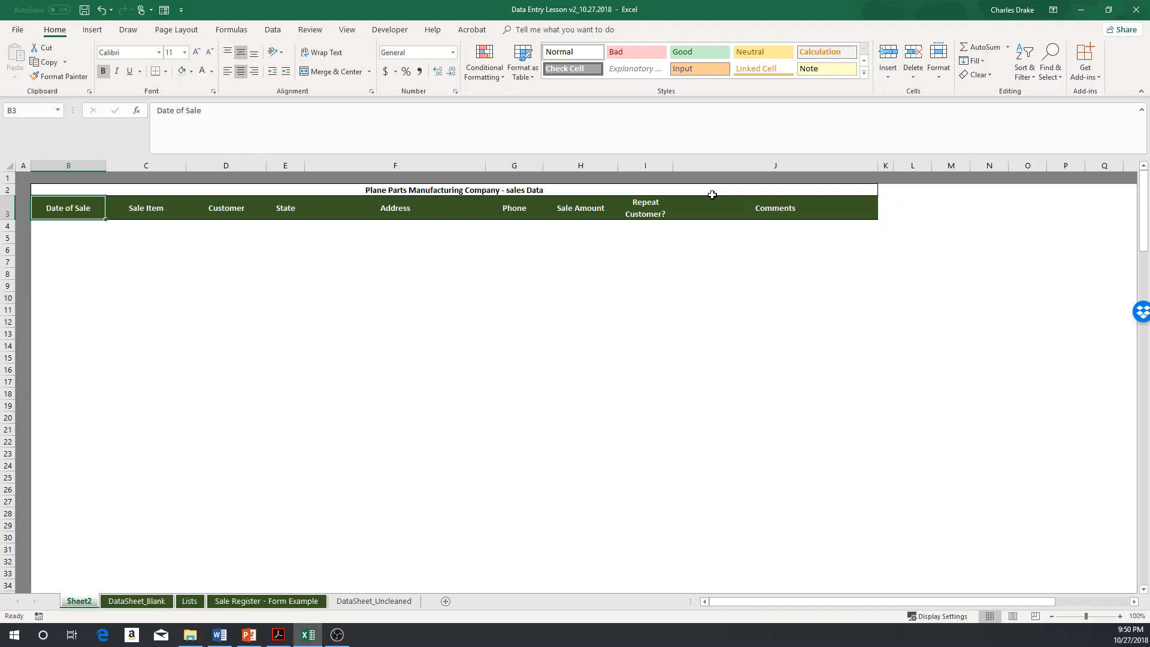
Step: Inspect the title row cells to see how the title spans columns B through J
key("Up")
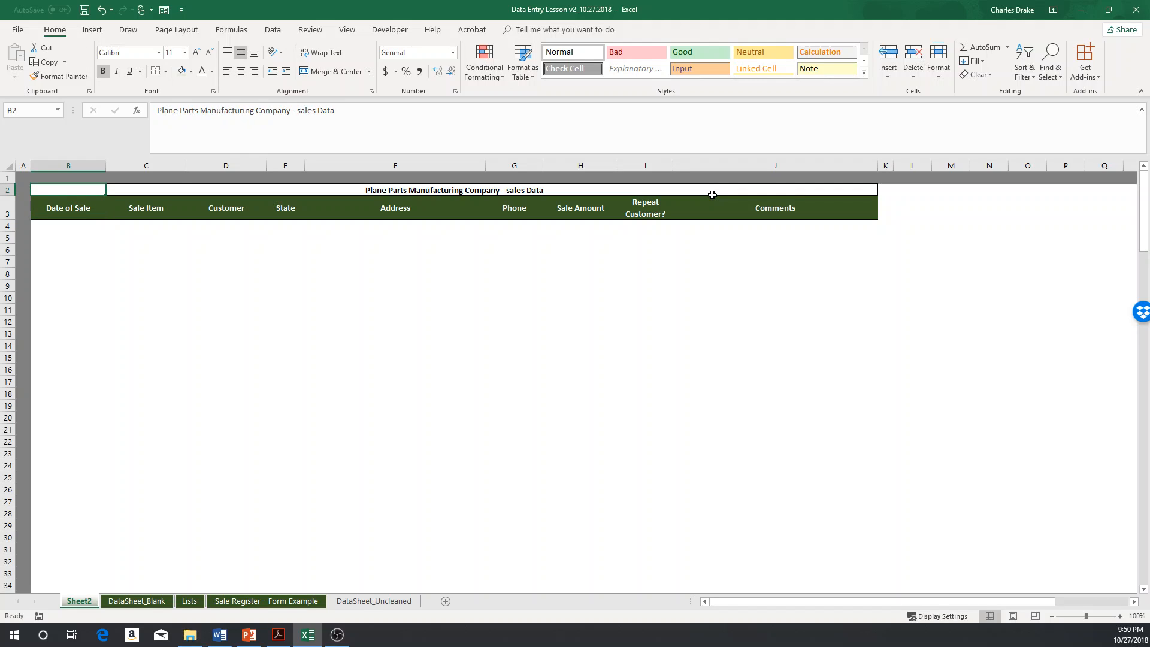
key("shift+Right")
key("shift+Right")
key("shift+Right")
key("shift+Right")
key("shift+Right")
key("shift+Right")
key("shift+Right")
key("shift+Right")
key("shift+Right")
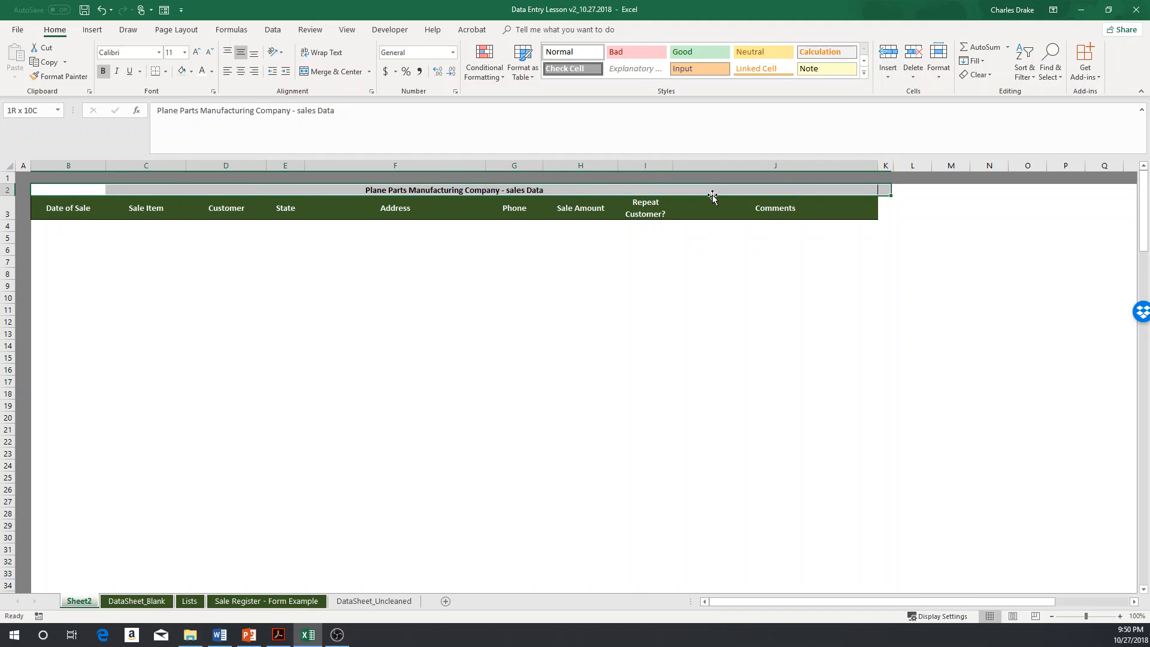
key("shift+Left")
key("ctrl+space")
key("Right")
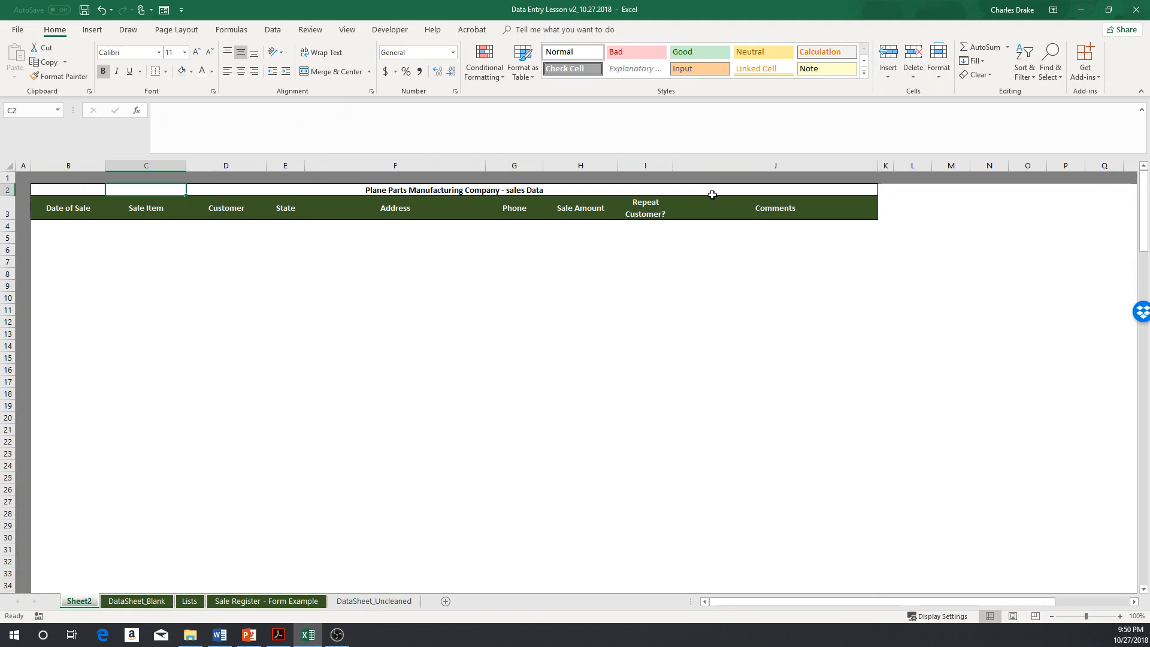
key("ctrl+space")
key("Left")
key("Up")
key("Down")
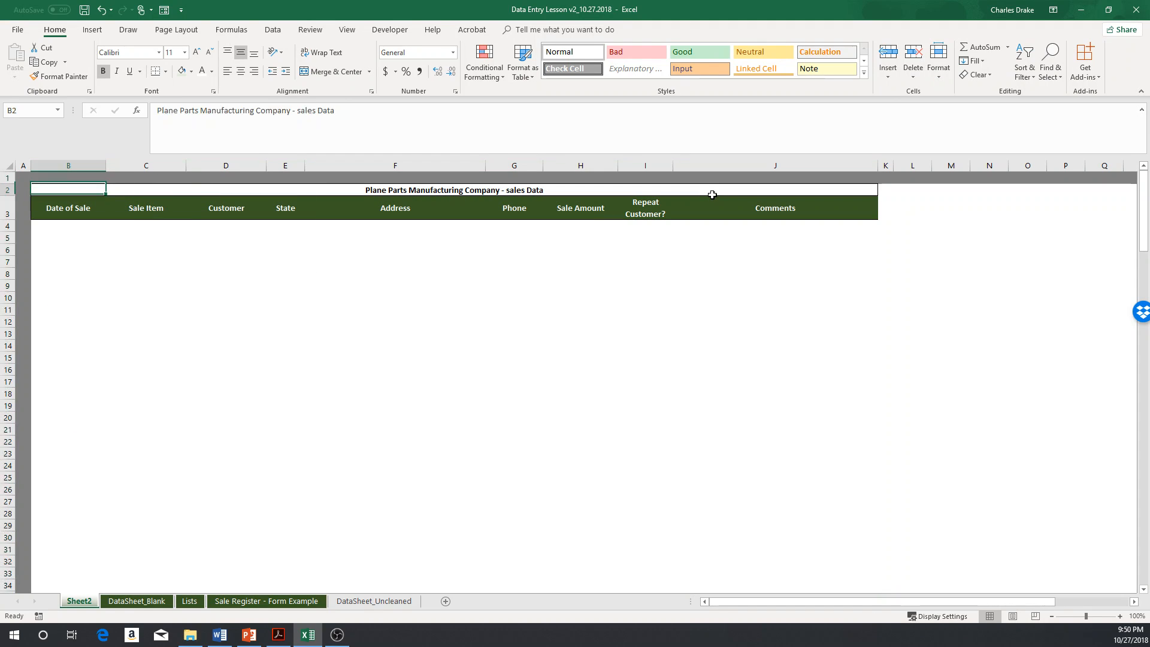
Step: Set the horizontal alignment of the title range B2:J2 to Center Across Selection
key("shift+Down")
key("shift+Right")
key("shift+Right")
key("shift+Up")
key("shift+Right")
key("shift+Right")
key("shift+Right")
key("shift+Right")
key("shift+Right")
key("shift+Right")
key("shift+Right")
key("shift+Right")
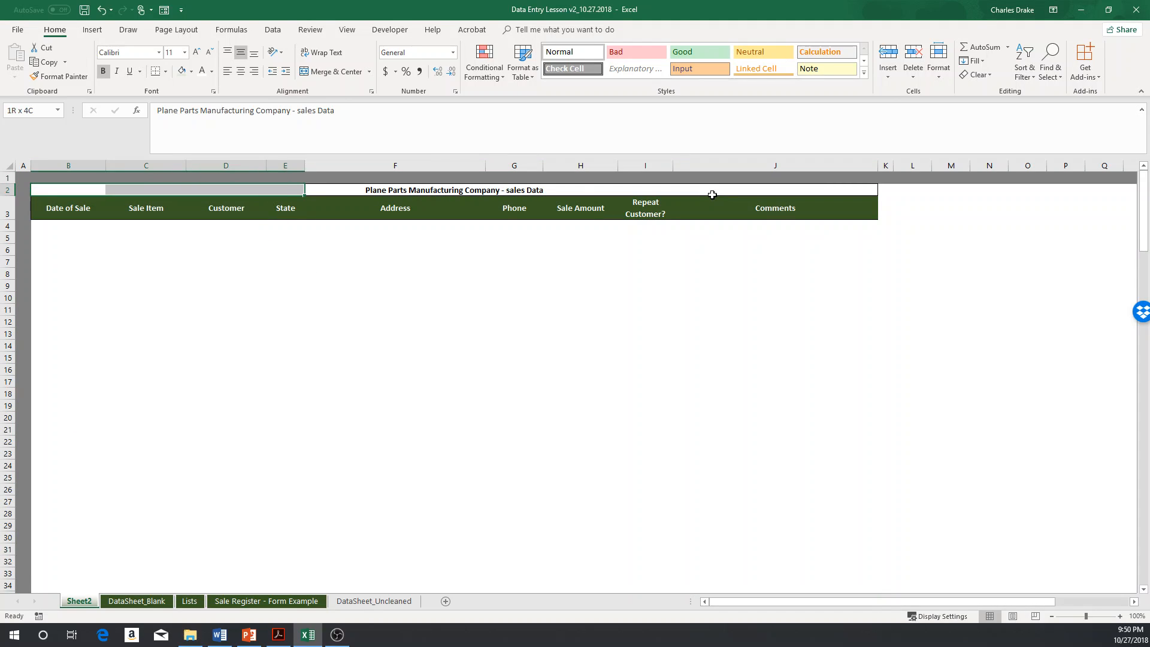
key("shift+Left")
key("shift+Left")
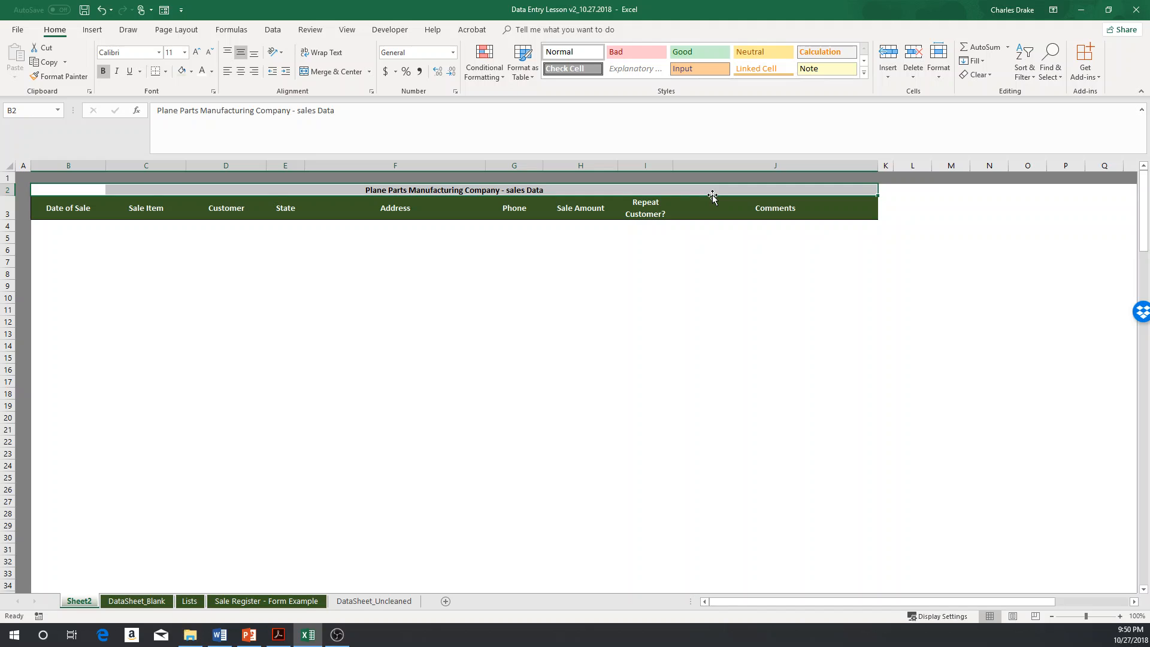
left_click(214, 91)
left_click(322, 310)
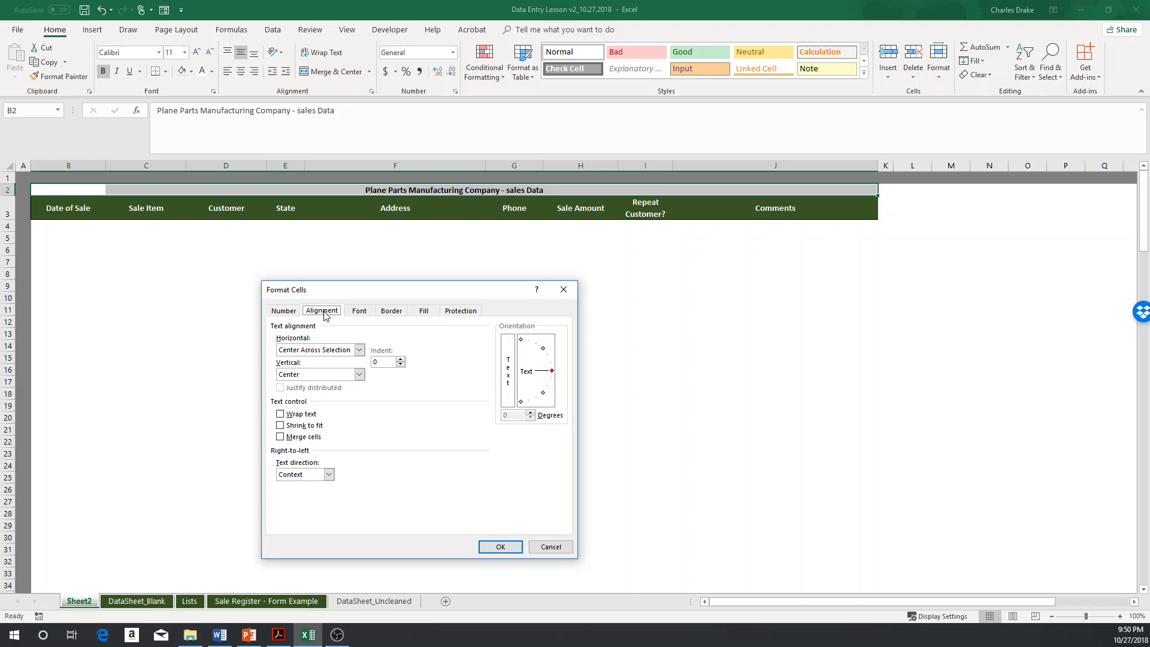
left_click(359, 350)
left_click(350, 360)
left_click(358, 350)
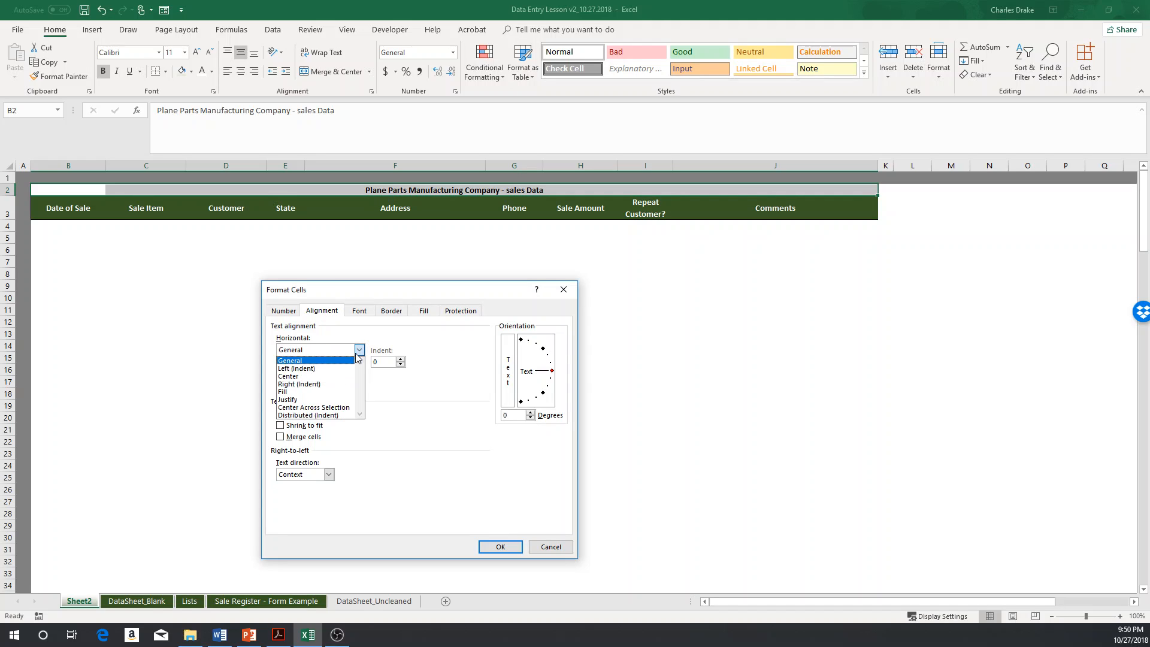
left_click(313, 407)
left_click(495, 543)
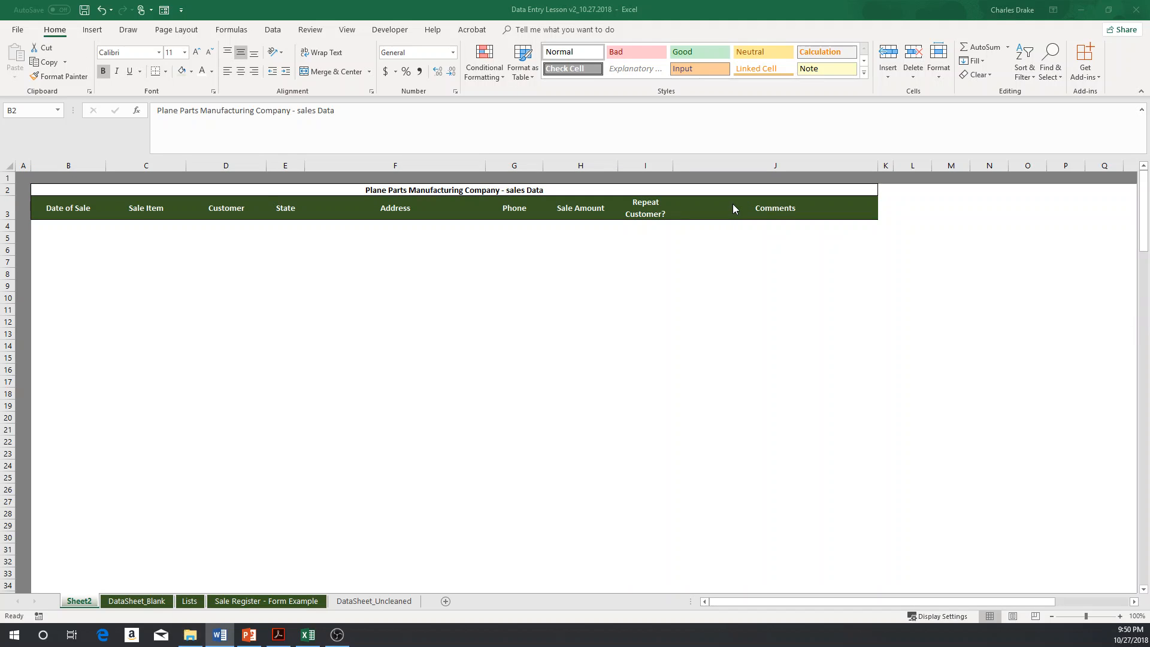
Step: Apply the Date number format to the Date of Sale column cells from B4 downward
left_click(103, 232)
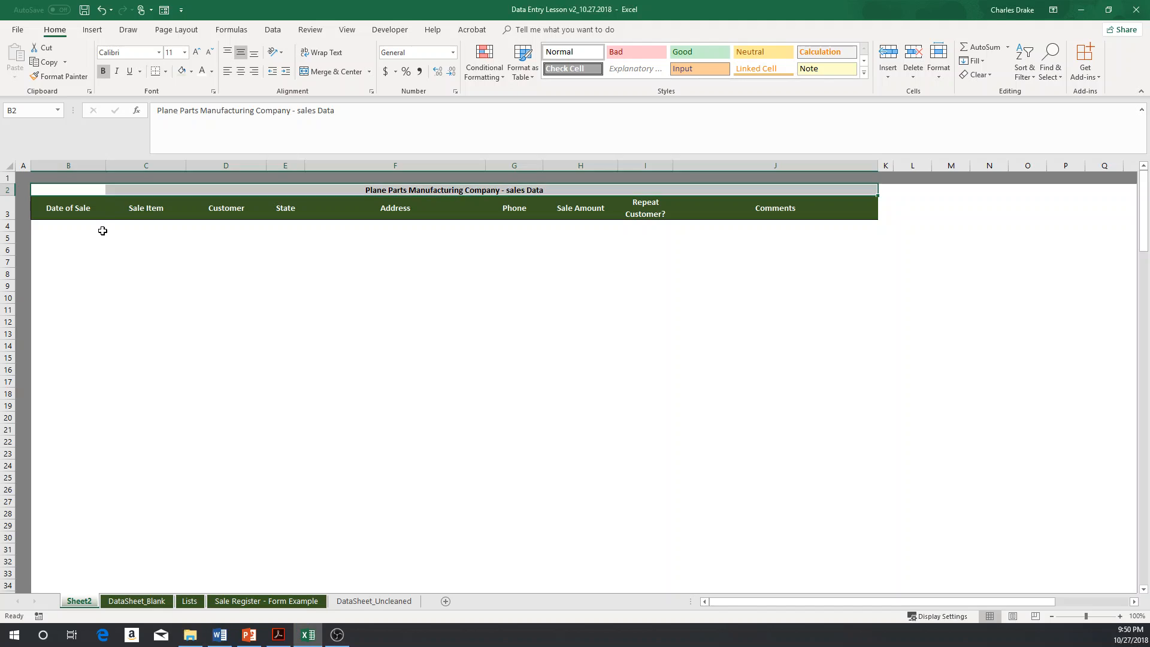
left_click(103, 231)
key("shift+Down")
key("shift+Down")
key("shift+Down")
key("shift+Down")
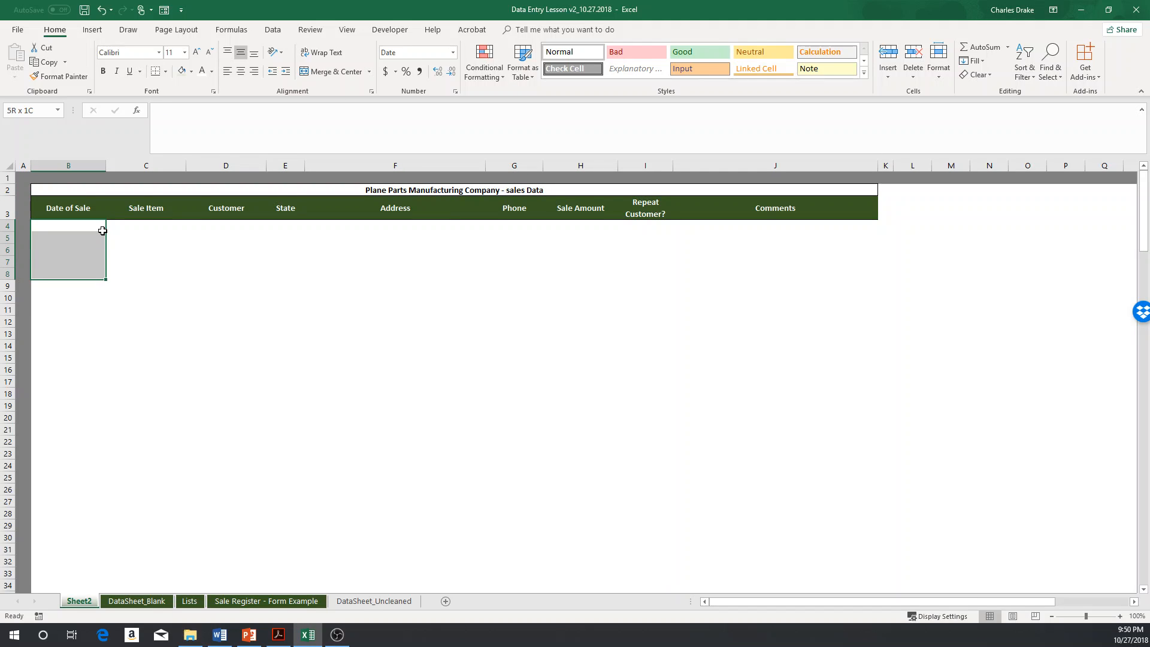
key("shift+Down")
key("shift+Down")
key("shift+Down")
key("shift+Down")
key("shift+Down")
key("shift+Down")
key("shift+Down")
key("shift+Down")
key("shift+Down")
key("shift+Down")
key("shift+Down")
key("shift+Down")
key("shift+Down")
key("shift+Down")
key("shift+Down")
key("shift+Down")
key("shift+Down")
key("shift+Down")
key("shift+Down")
key("shift+Down")
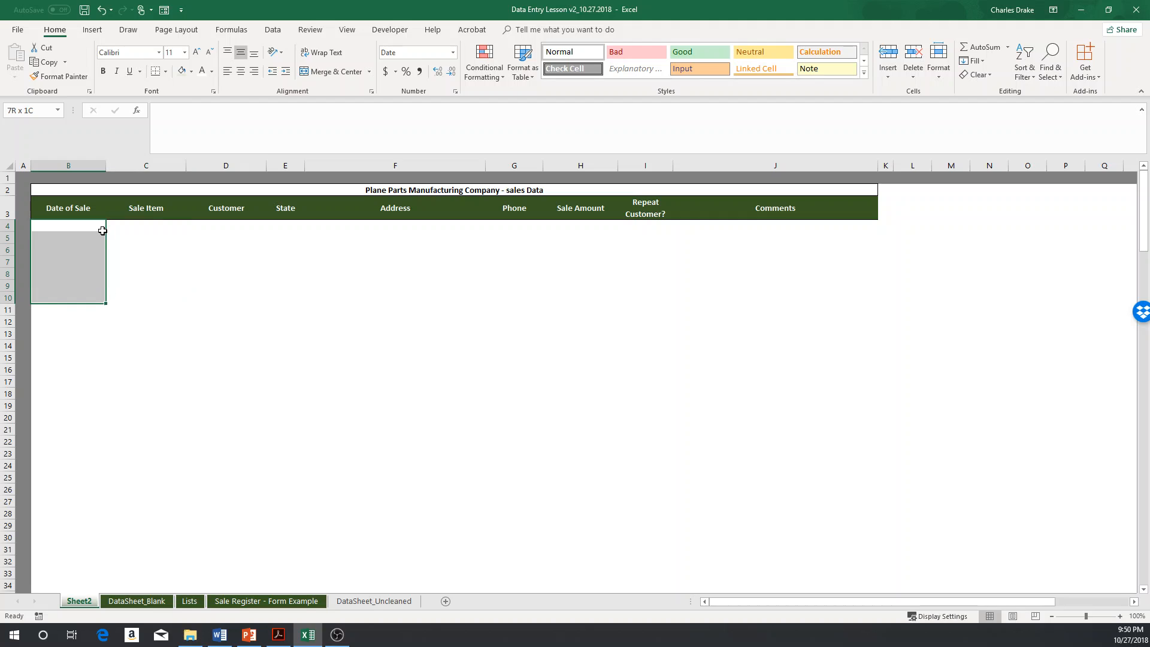
key("shift+Page_Down")
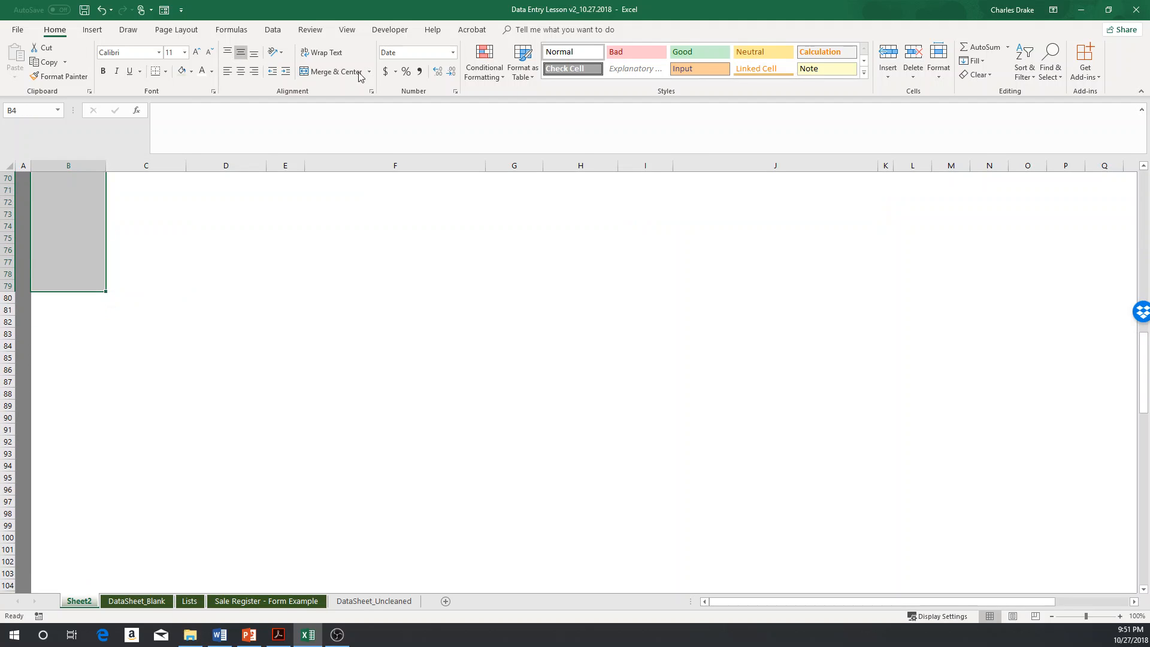
left_click(430, 52)
key("Return")
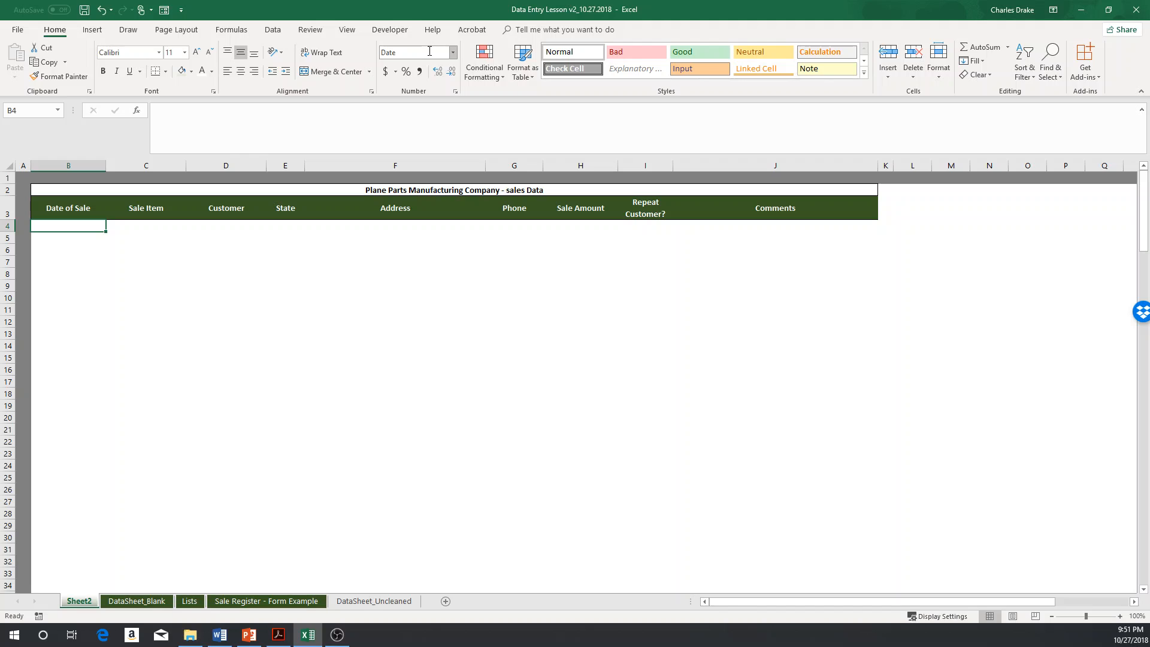
Step: Enter the sale date 1/1/2018 in cell B4
type("1/1/2")
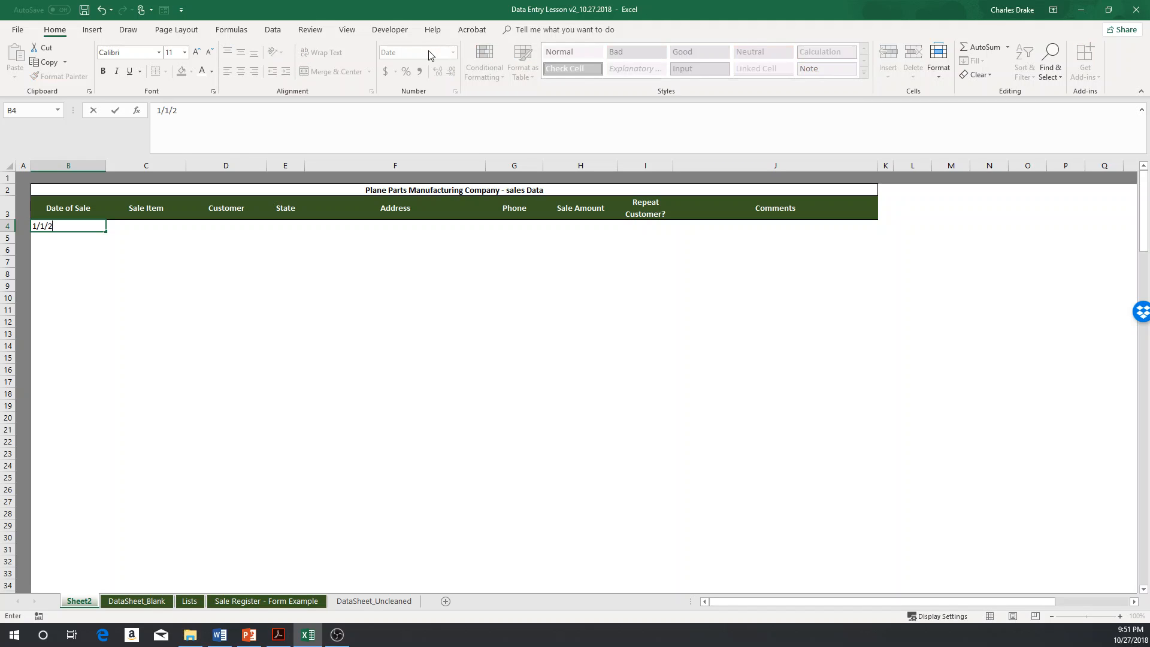
type("018")
key("ctrl+Return")
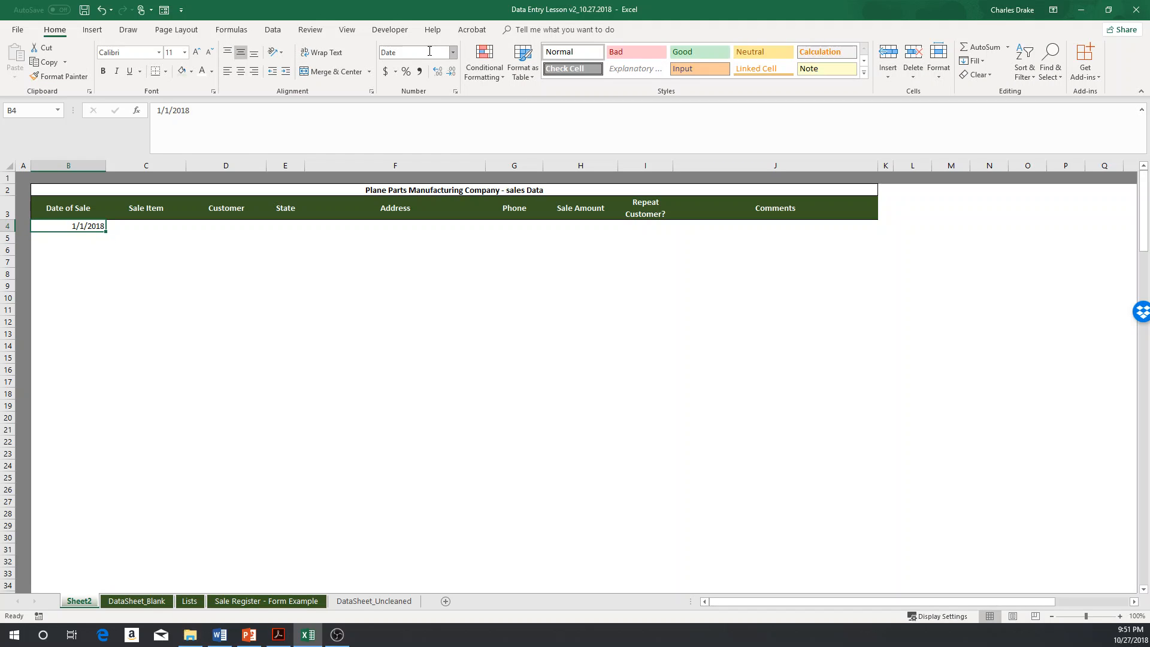
Step: Check the number format of the date cell B4 and the header cell above it
left_click(429, 50)
key("Escape")
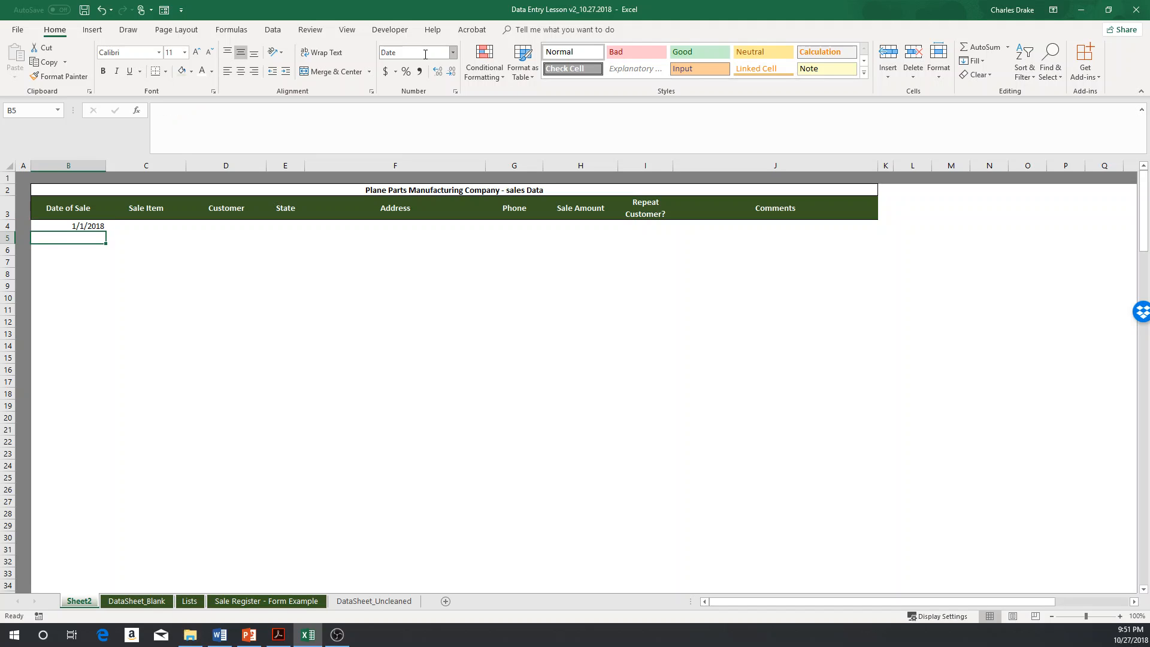
scroll(425, 54, "down", 1)
key("Up")
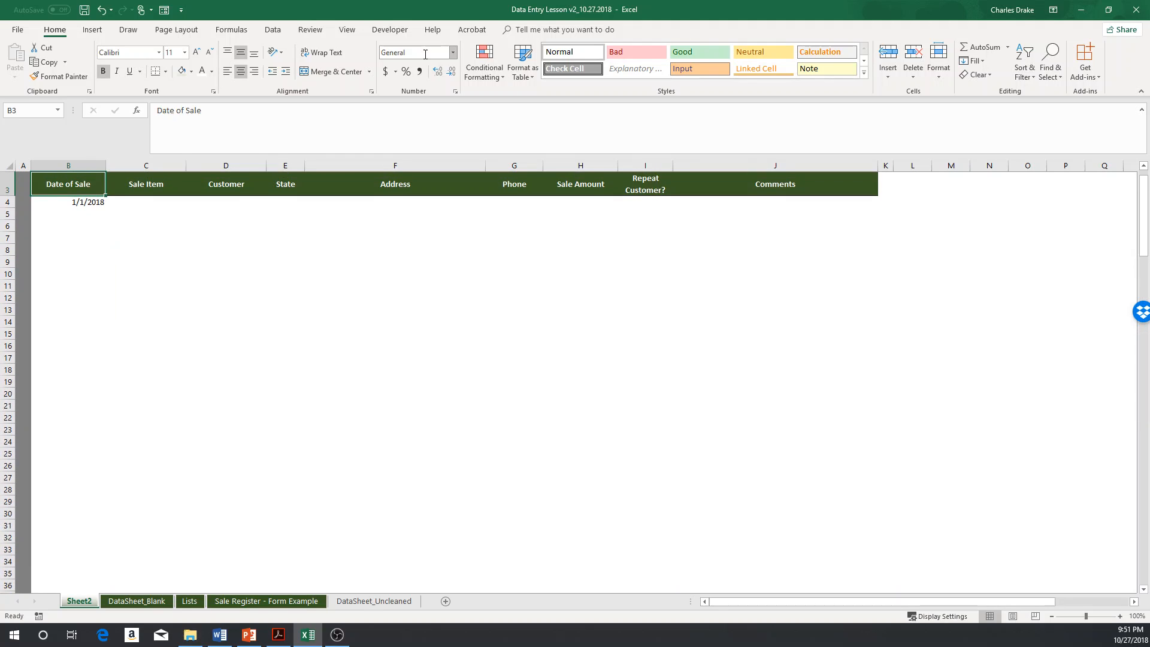
key("Down")
key("Down")
key("Up")
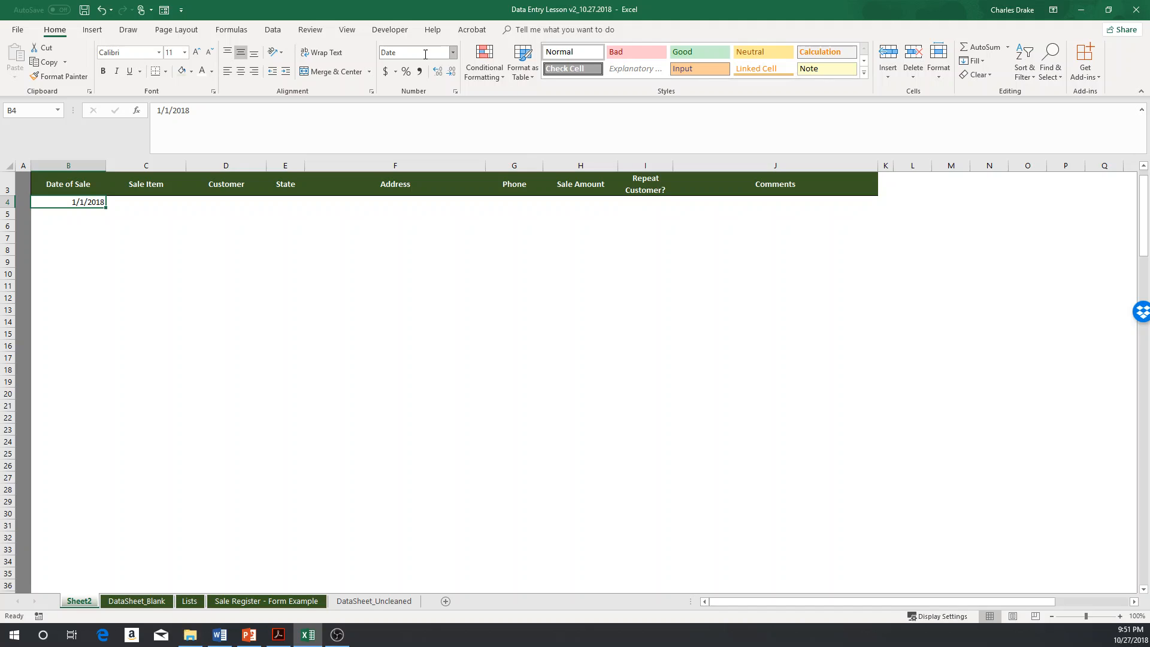
Step: Review the PDF sales table and the Sale Item, Customer and State lists on the Lists sheet
key("Right")
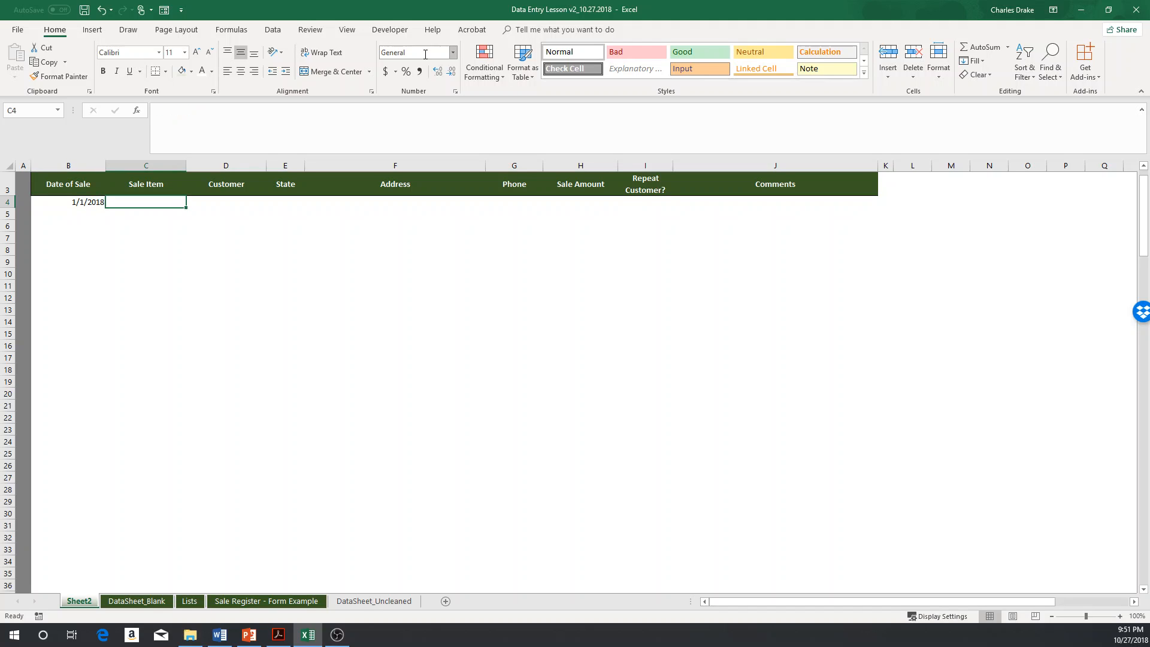
key("alt+Tab")
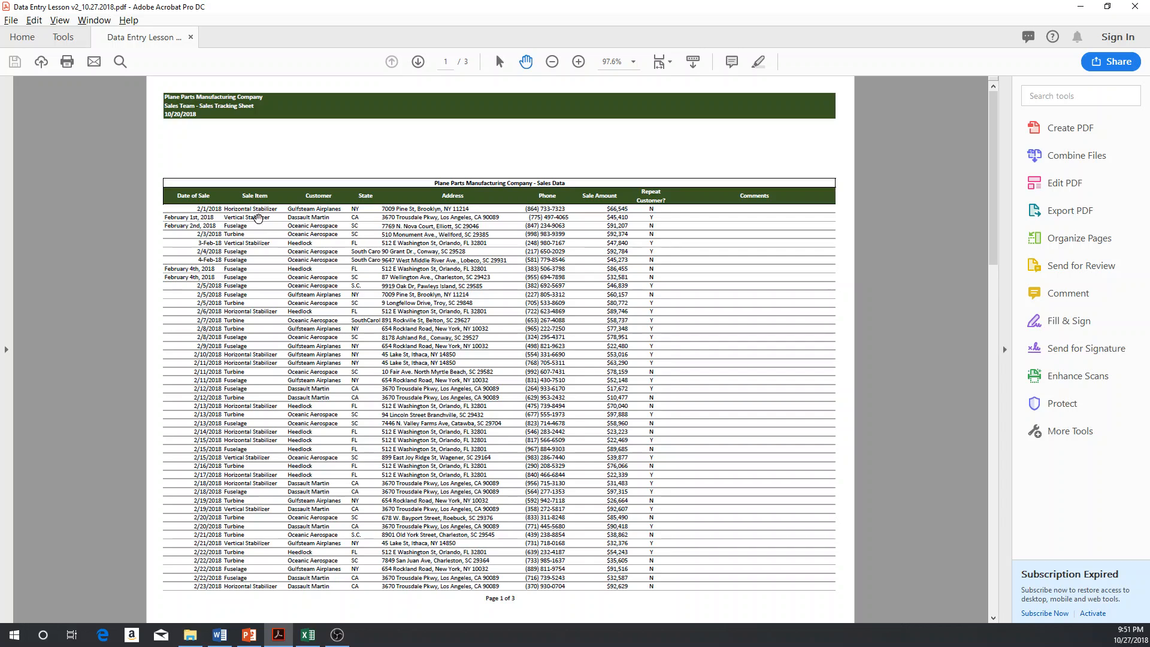
key("alt+Tab")
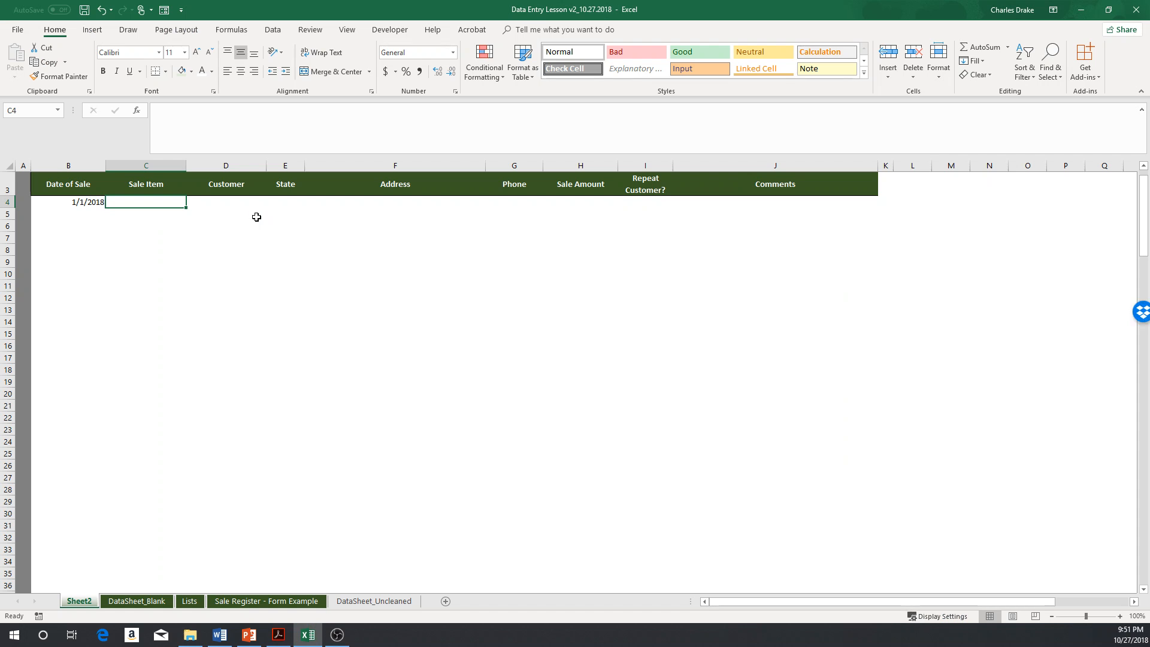
left_click(193, 604)
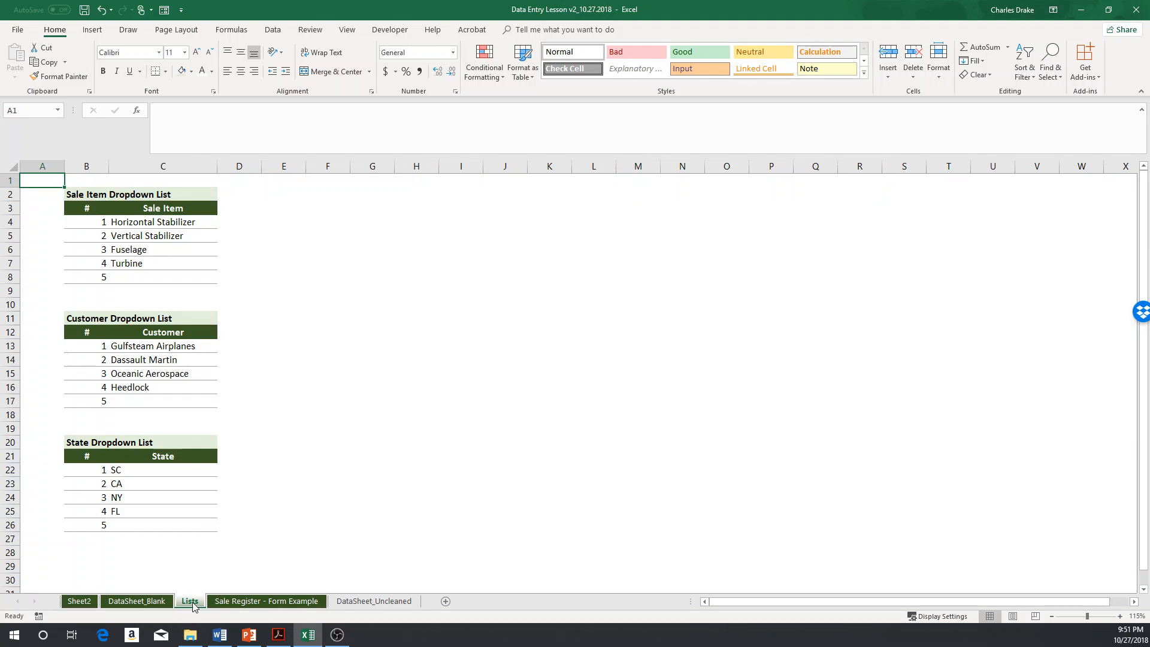
left_click(131, 226)
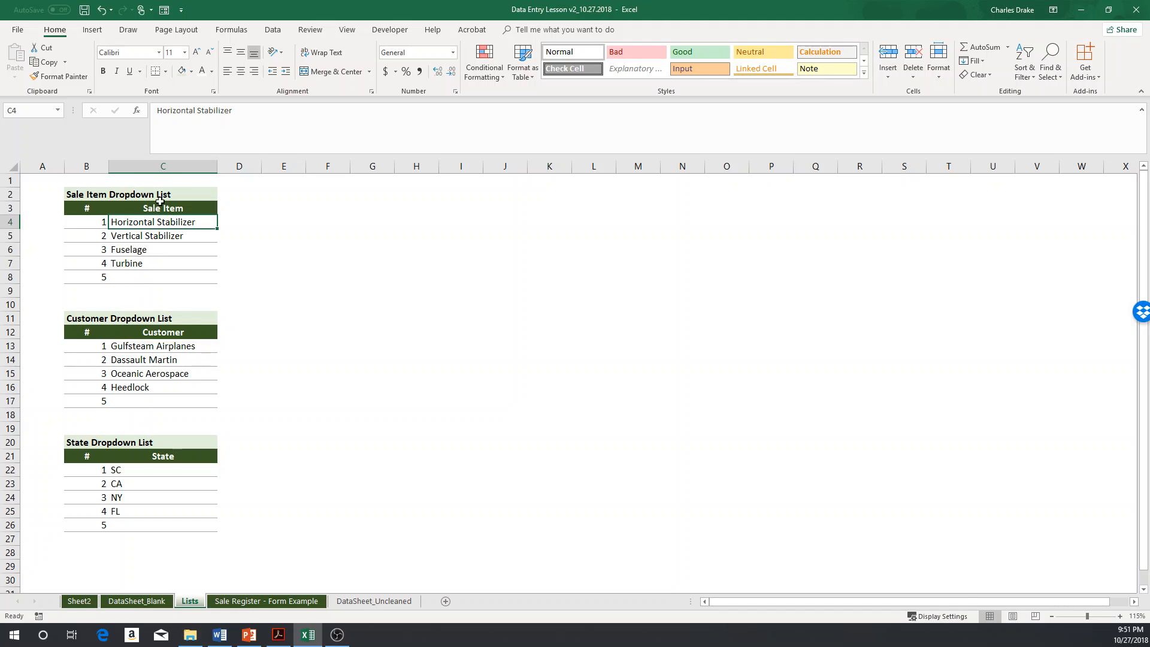
left_click_drag(132, 245, 128, 279)
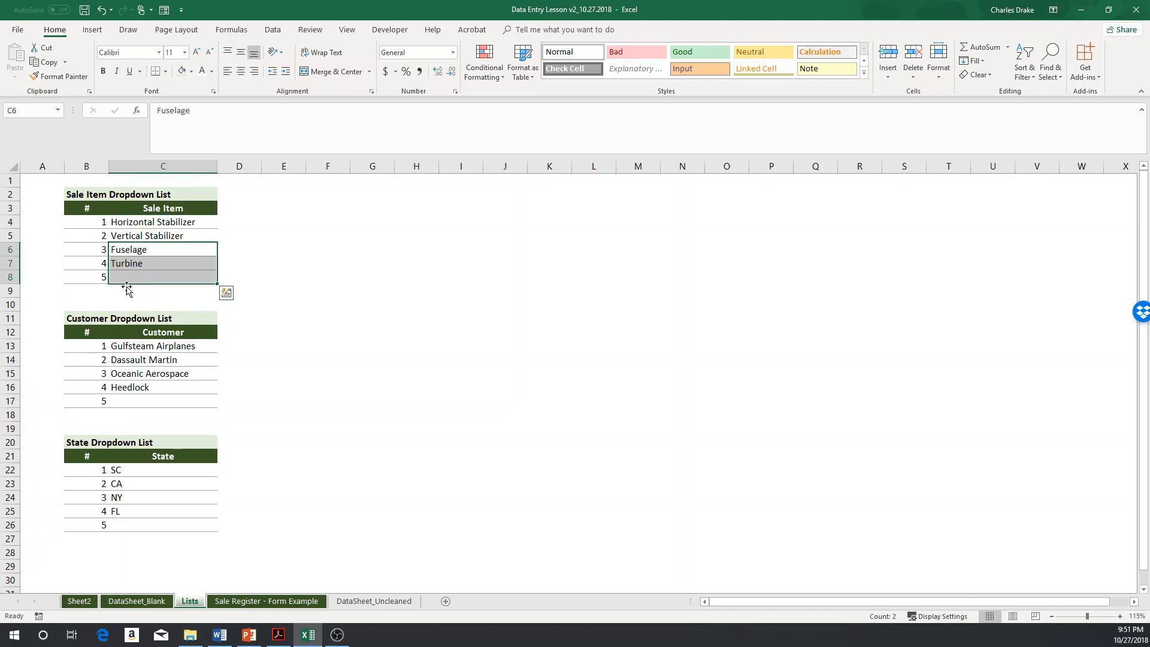
left_click_drag(132, 346, 130, 397)
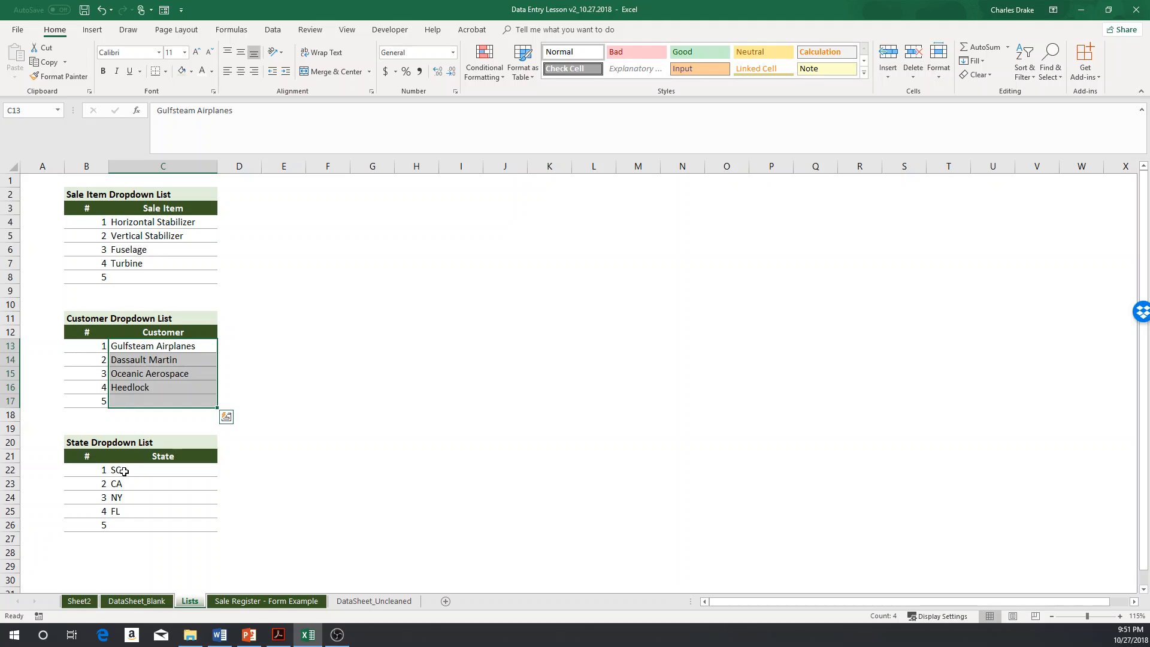
left_click_drag(124, 471, 128, 530)
left_click(79, 600)
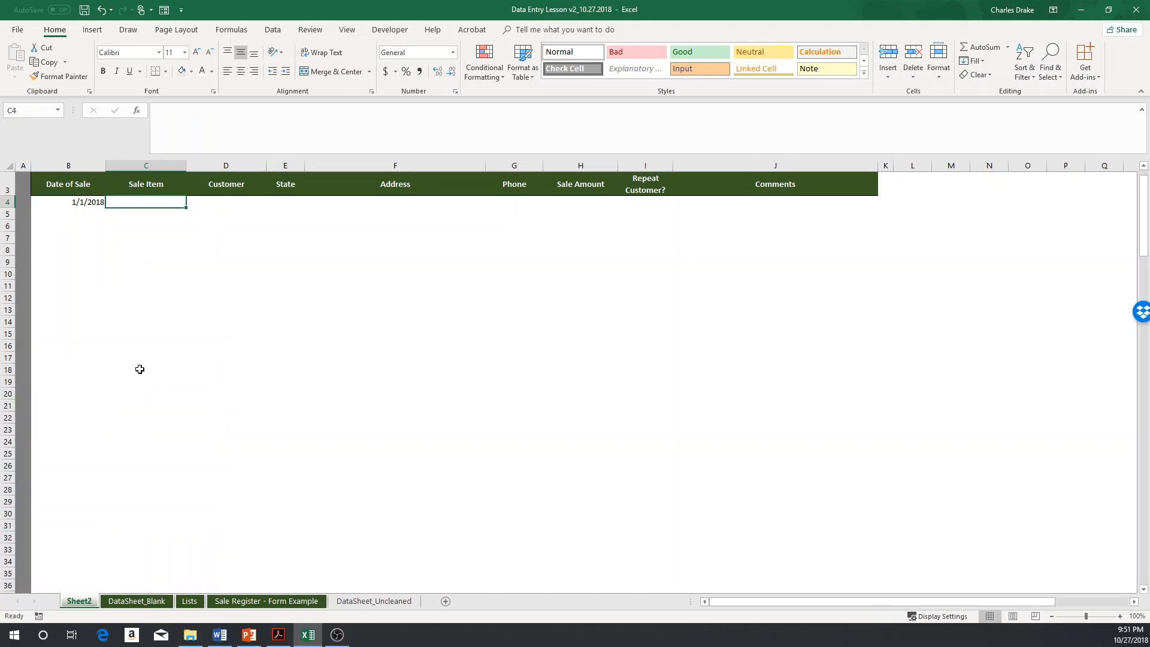
Step: Add a List data validation to cell C4 with source =Lists!$C$4:$C$8 for sale items
left_click(273, 30)
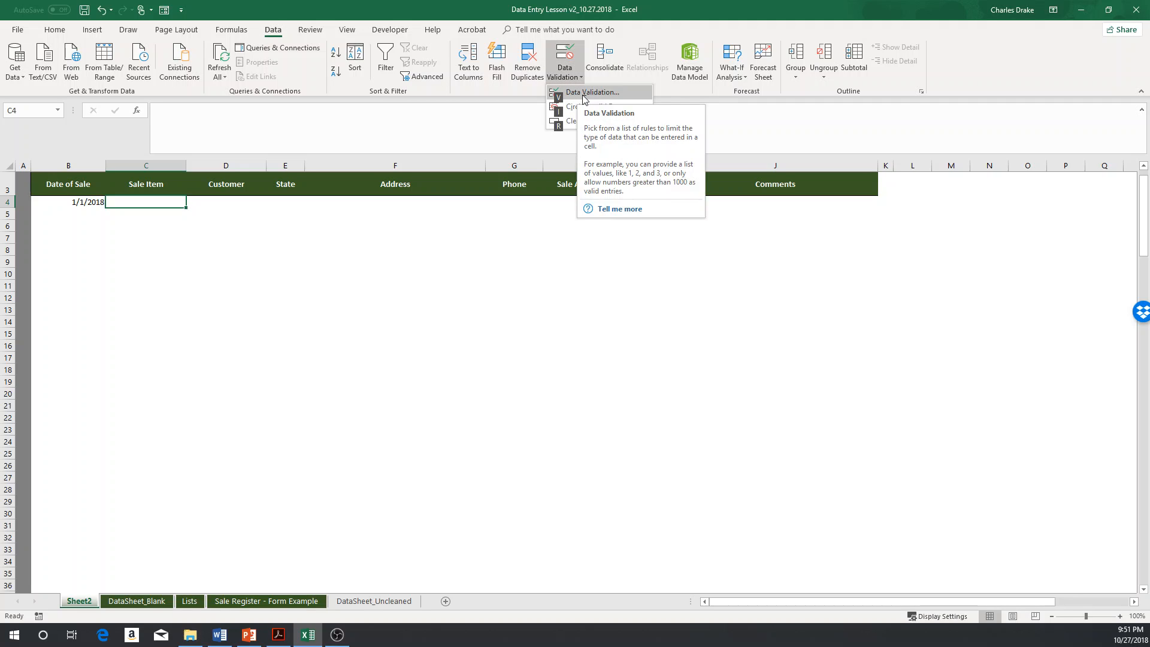
left_click(584, 96)
left_click(404, 394)
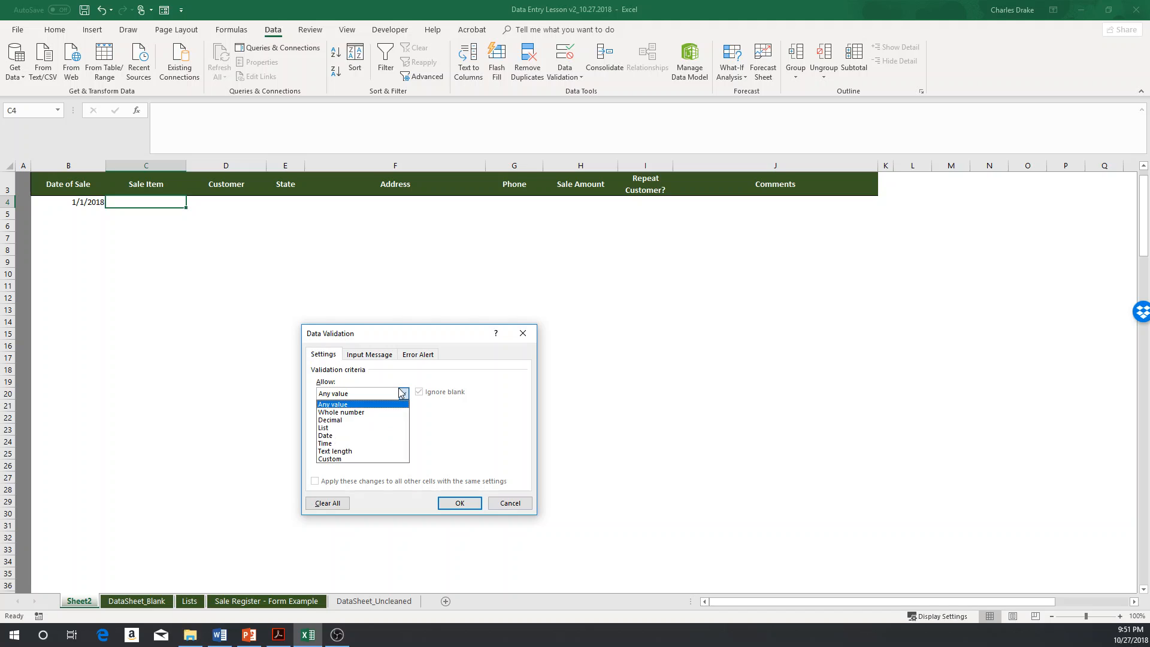
left_click(360, 429)
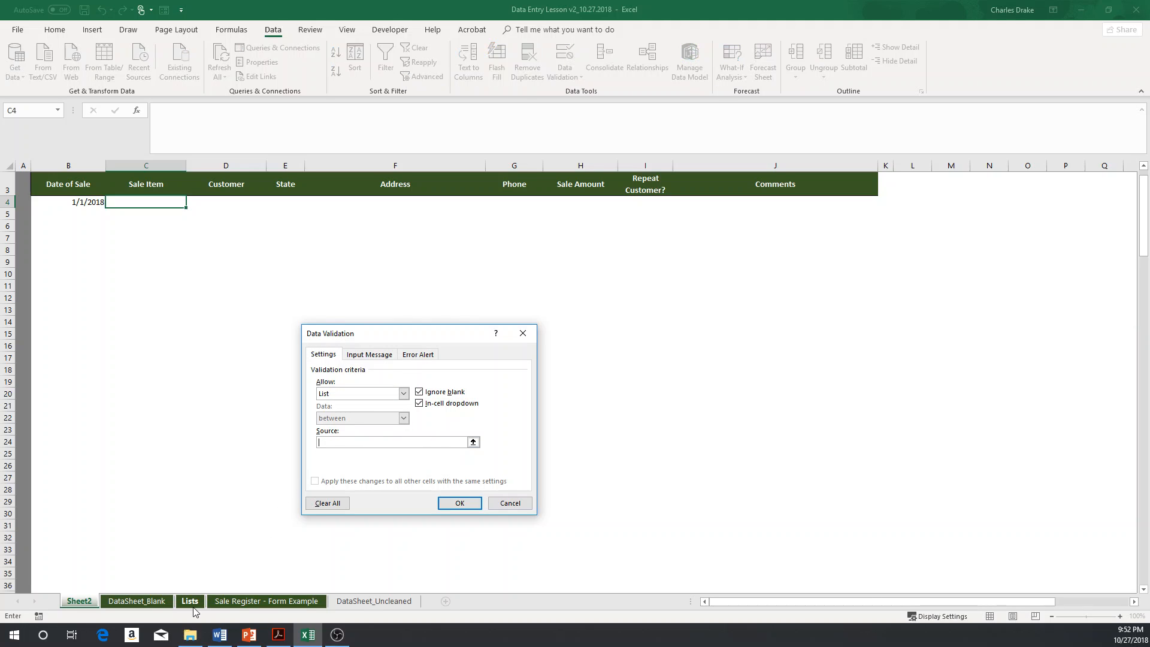
left_click(191, 602)
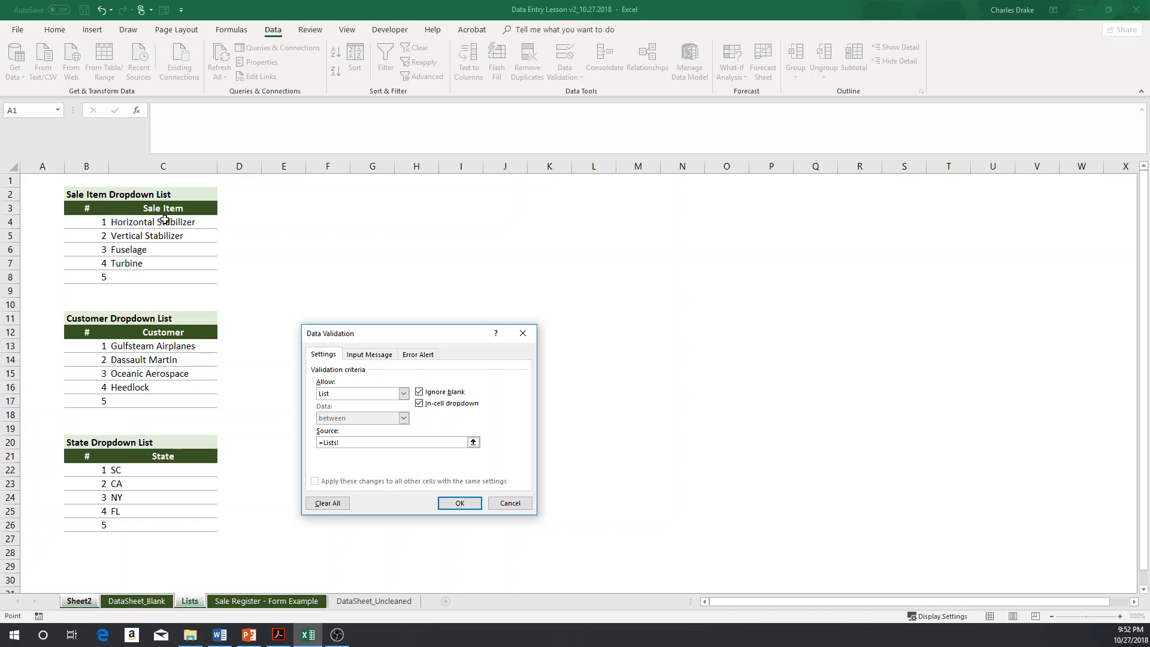
left_click_drag(164, 220, 161, 277)
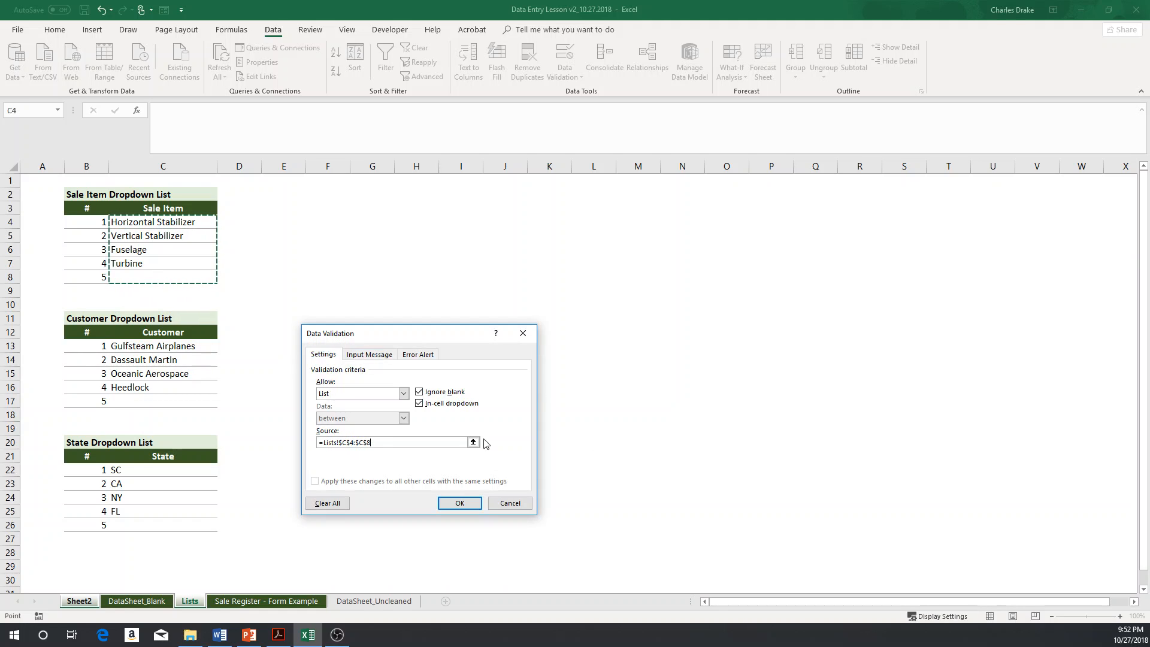
left_click(462, 506)
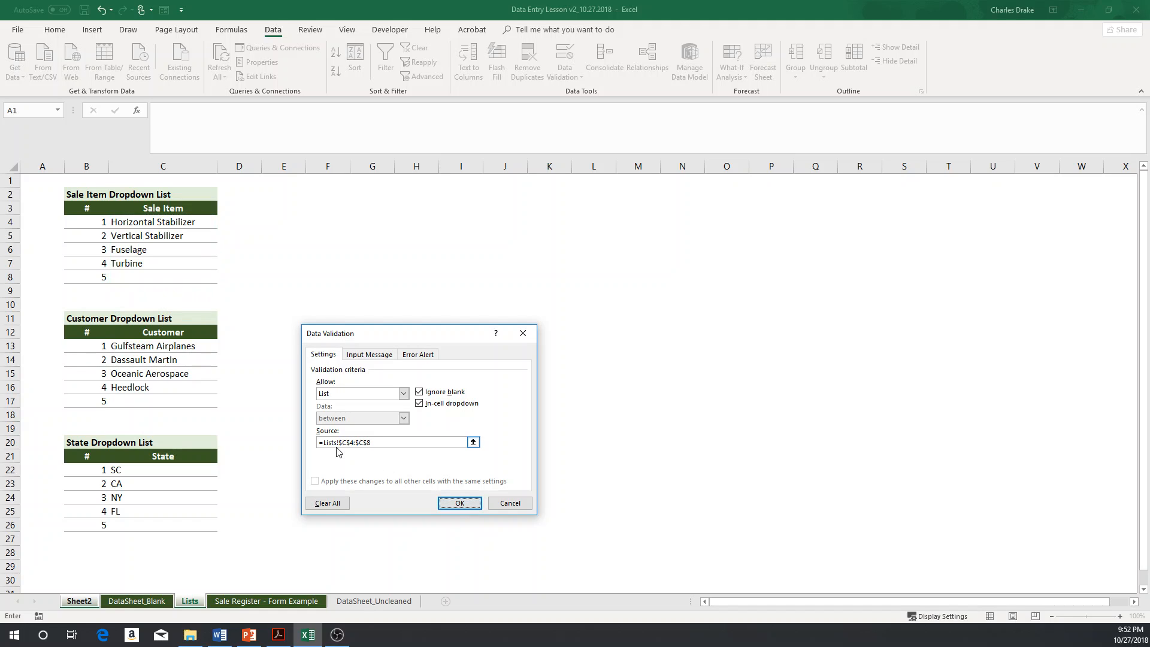
left_click(460, 503)
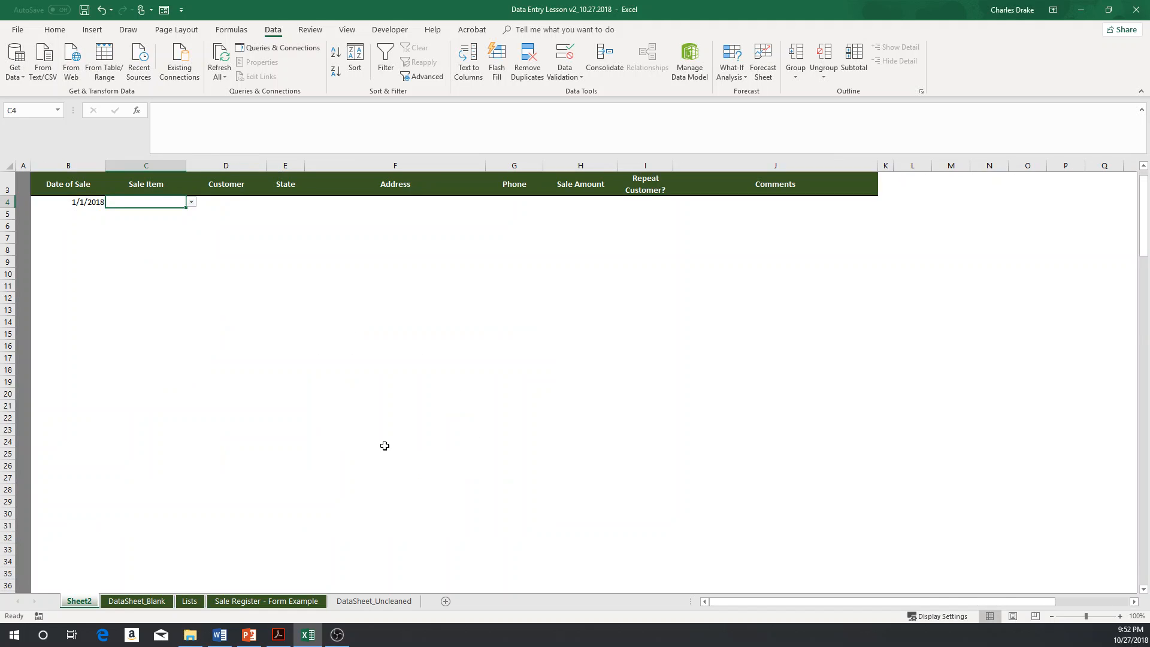
Step: Choose Horizontal Stabilizer from the sale item dropdown in cell C4
key("shift+Page_Down")
key("shift+Page_Down")
key("shift+Page_Down")
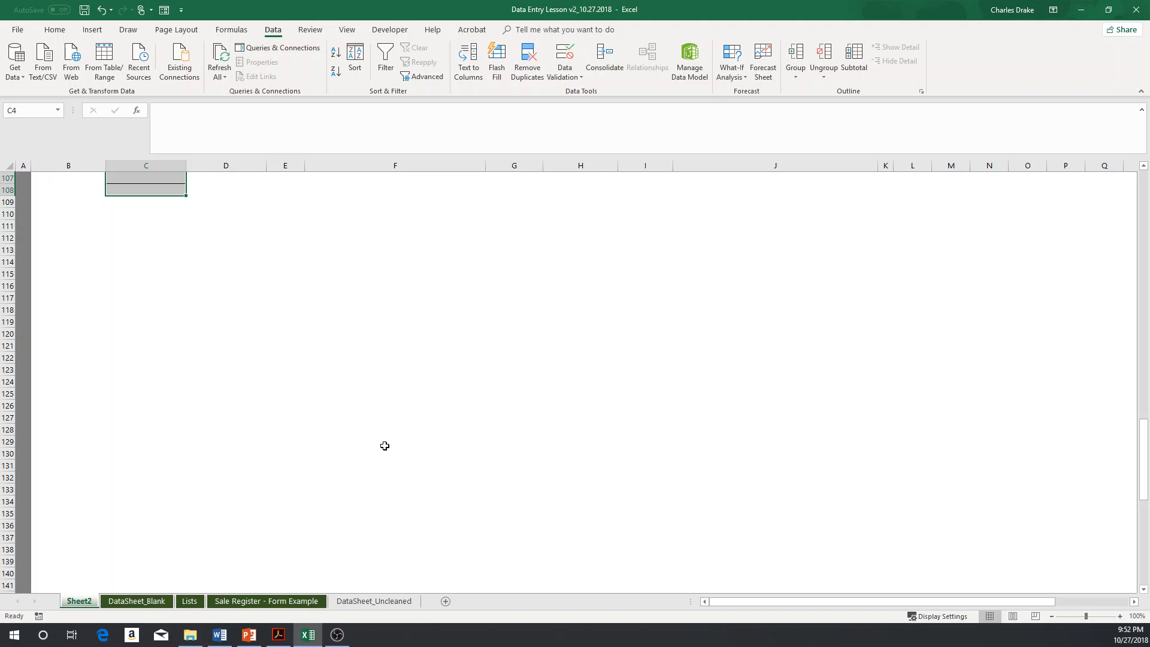
key("ctrl+Up")
key("Down")
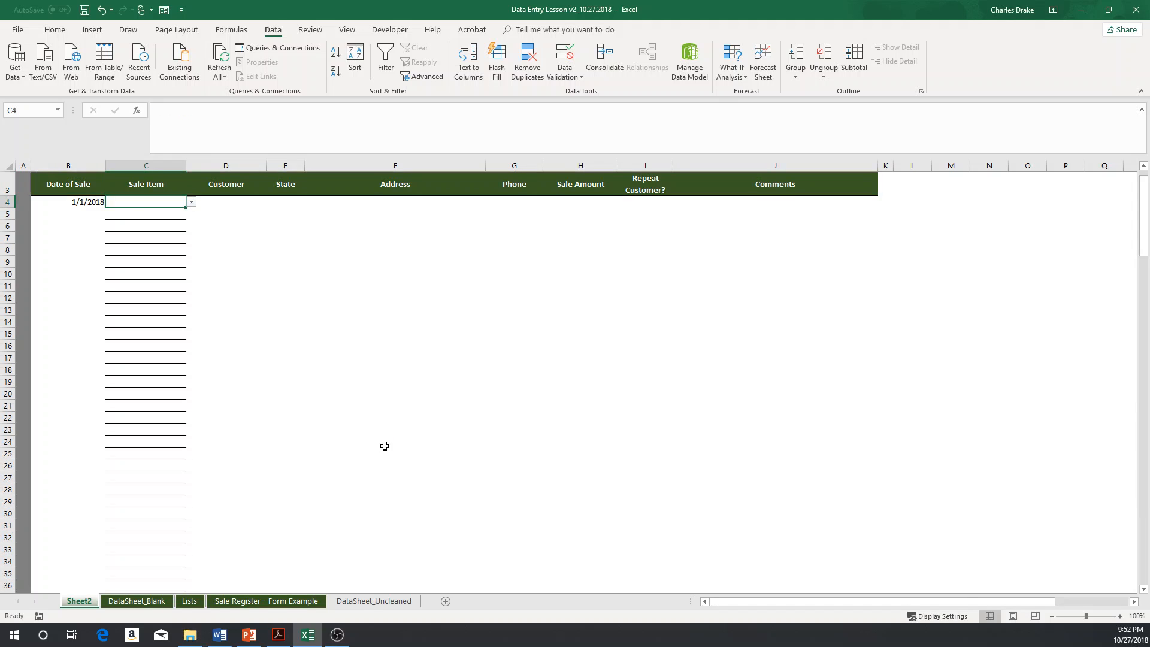
key("alt+Down")
key("Up")
key("Up")
key("Up")
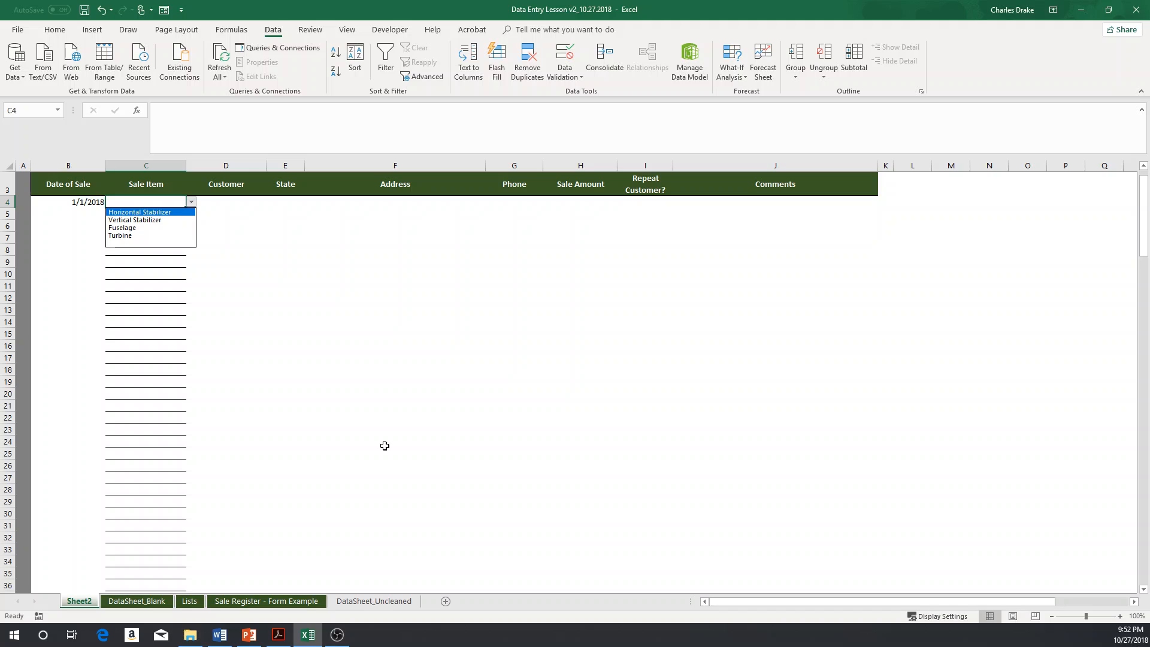
key("Return")
Step: Choose Fuselage from the sale item dropdown in cell C5
key("Down")
key("alt+Down")
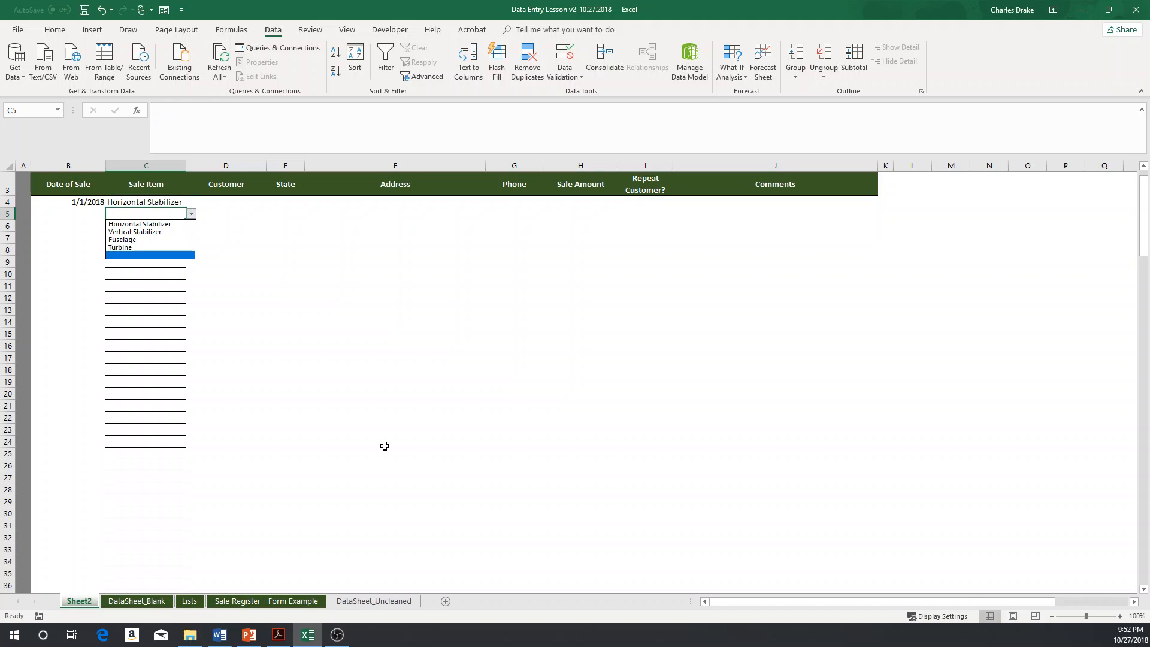
key("Up")
key("Up")
key("Up")
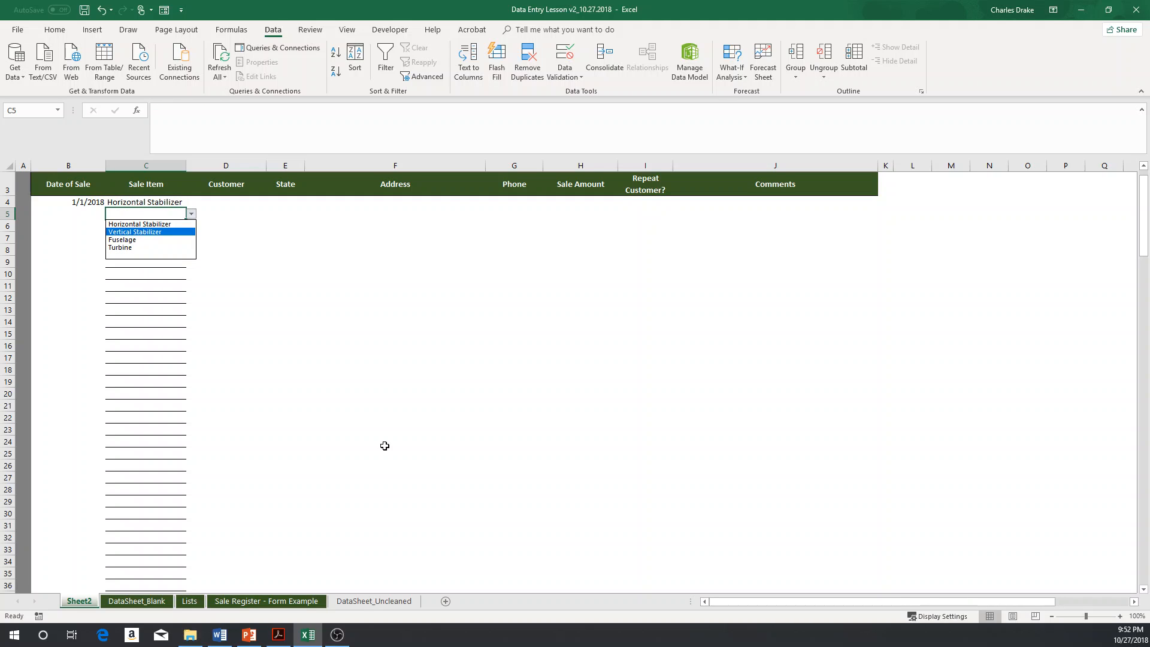
key("Down")
key("Return")
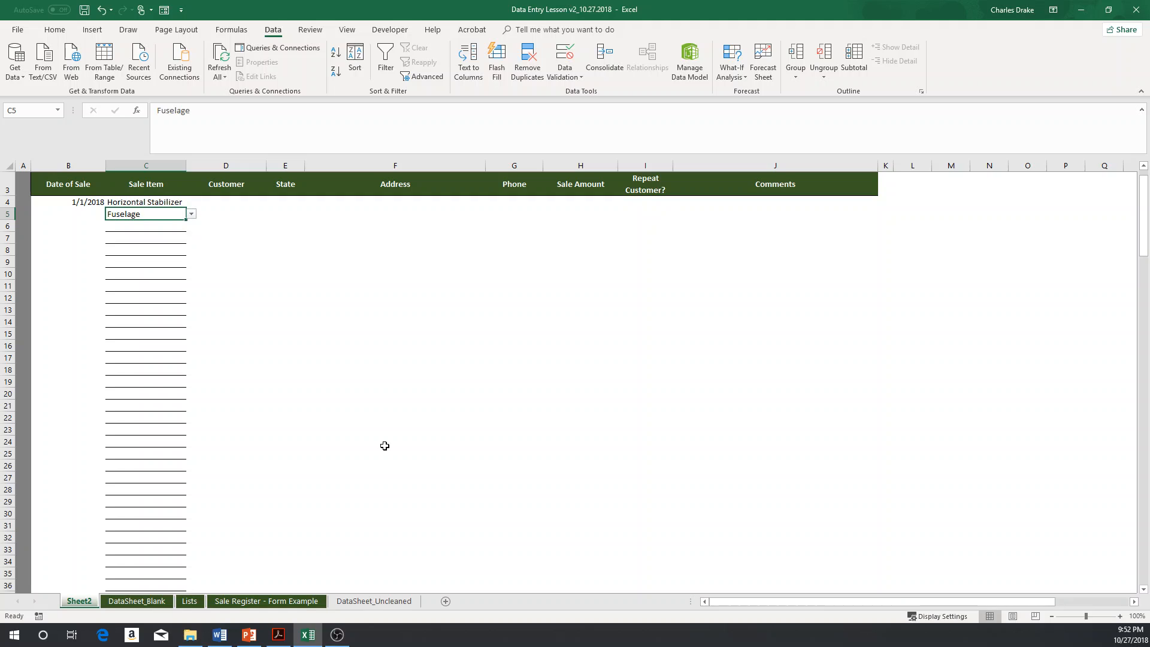
key("Up")
key("Down")
key("Down")
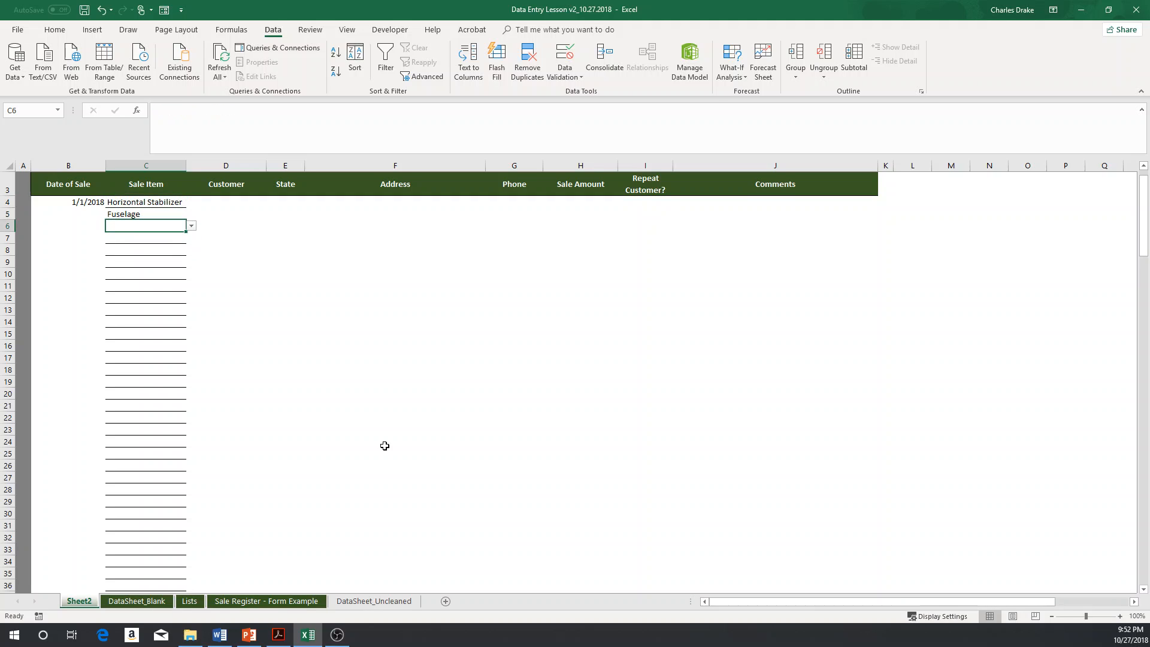
key("alt+Down")
key("Escape")
Step: Set cell C5 to Turbine using its sale item dropdown
left_click(170, 214)
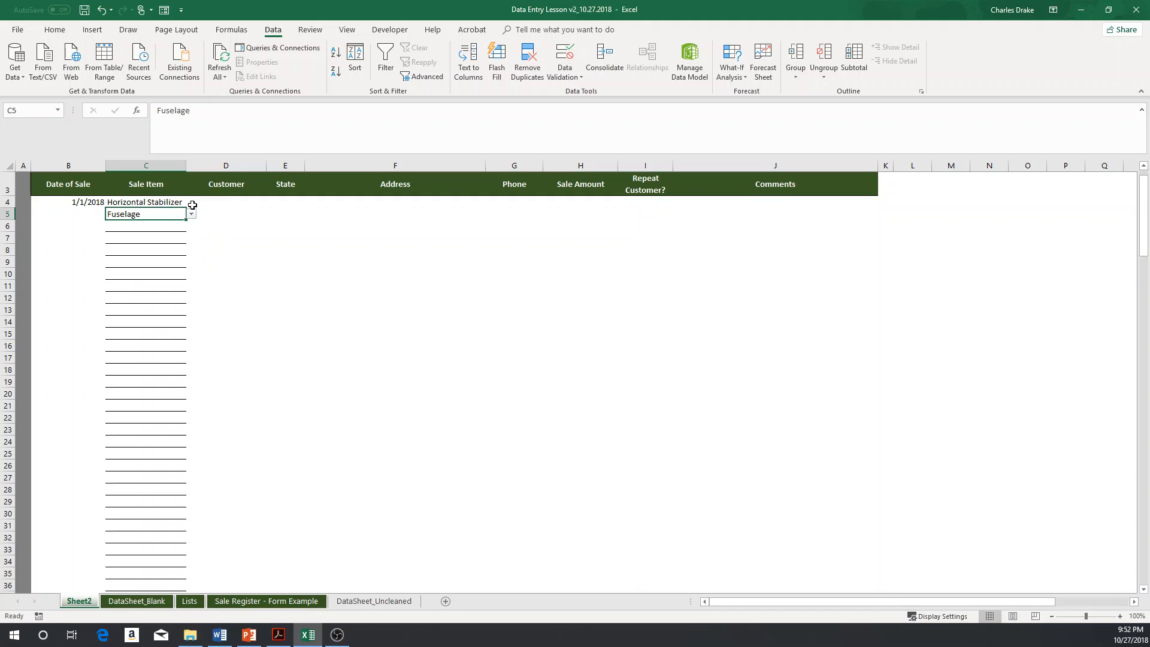
left_click(190, 214)
left_click(170, 248)
Step: Set cell C4 to Vertical Stabilizer using its sale item dropdown
left_click(205, 204)
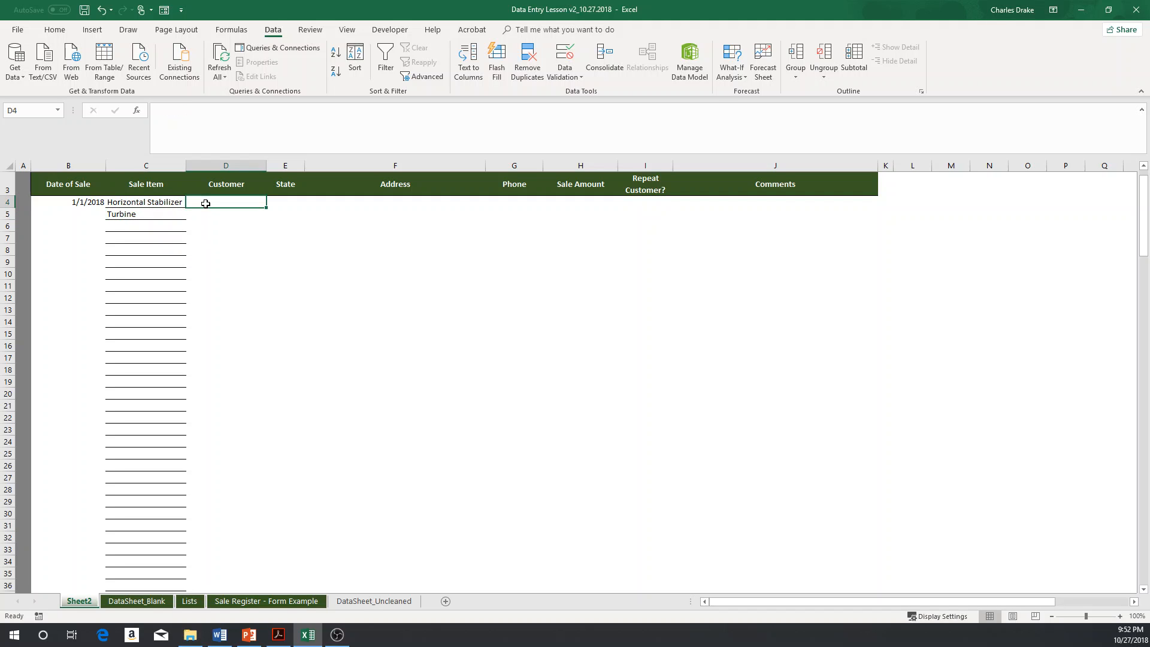
left_click(162, 204)
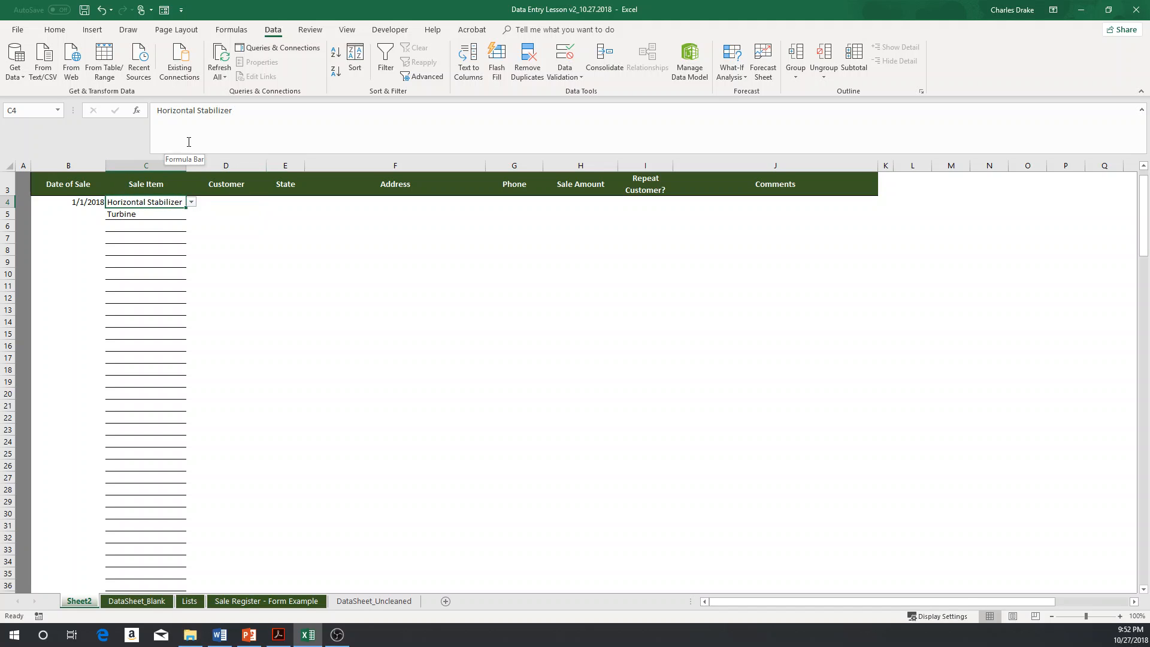
left_click(192, 203)
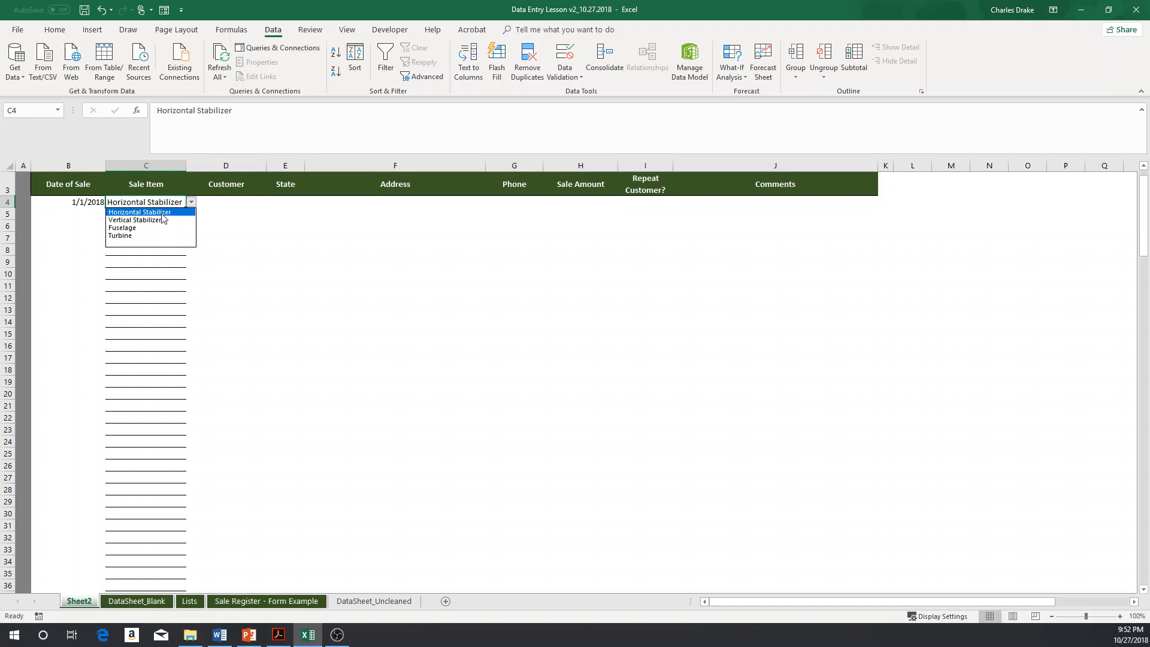
left_click(171, 227)
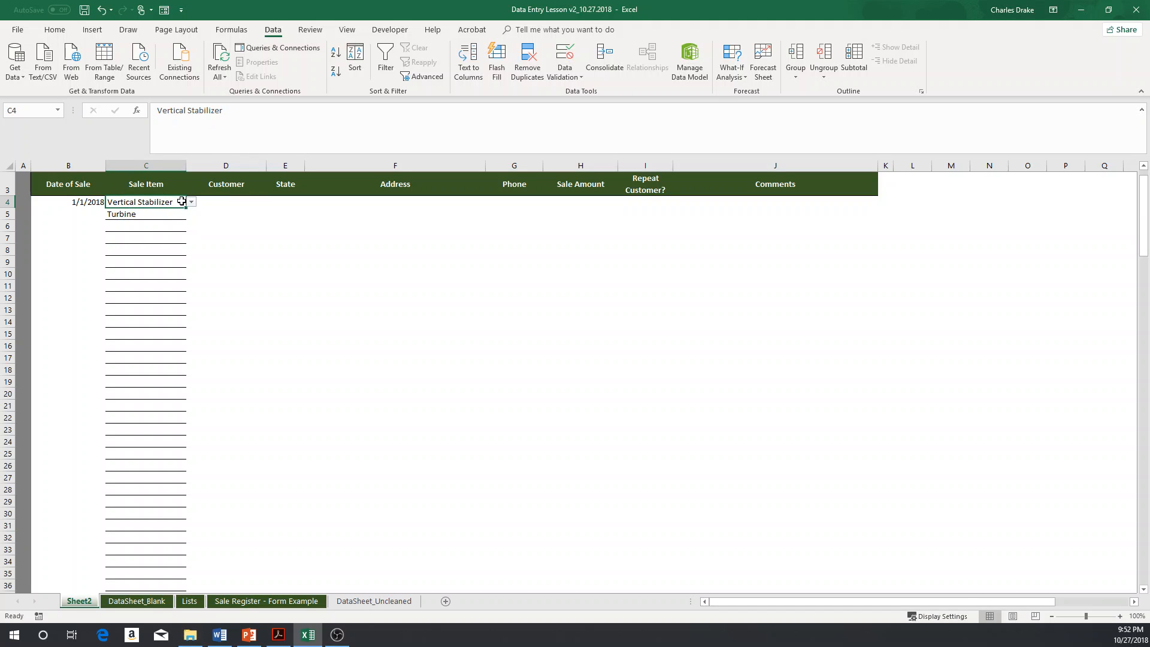
Step: Add a List data validation to Customer cell D4 sourced from the customer list C13:C17 on Lists
left_click(222, 202)
key("alt+a")
key("v")
key("v")
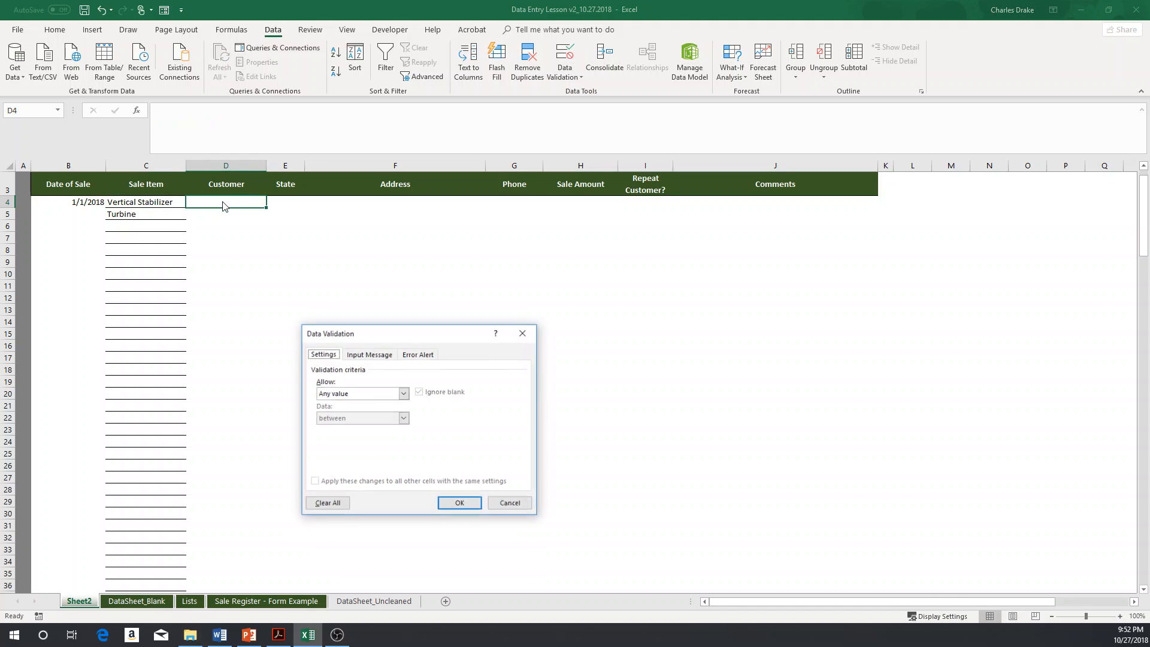
key("alt+Down")
key("Down")
key("Down")
key("Return")
key("Tab")
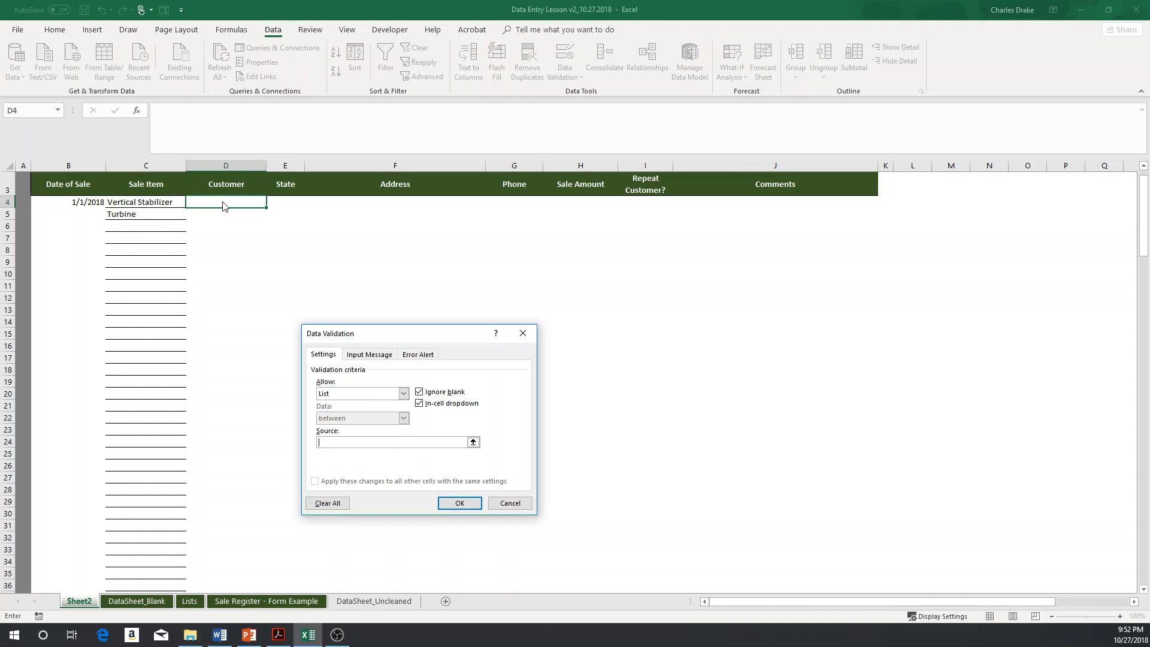
key("ctrl+Page_Down")
key("ctrl+Page_Down")
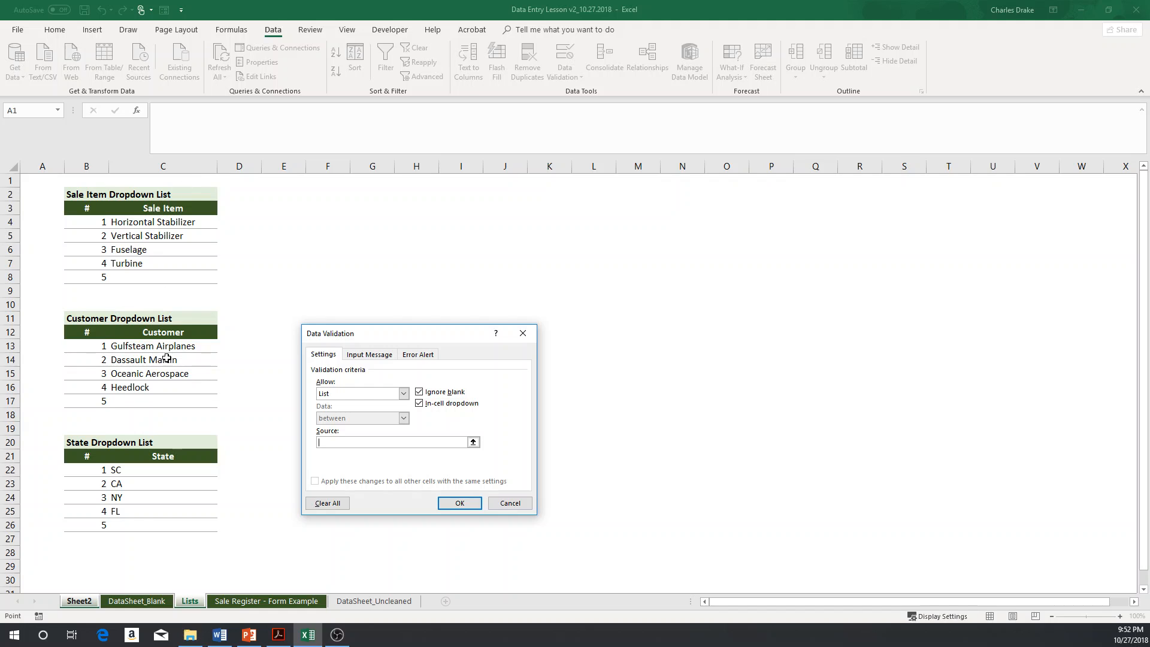
left_click_drag(167, 346, 168, 400)
key("Return")
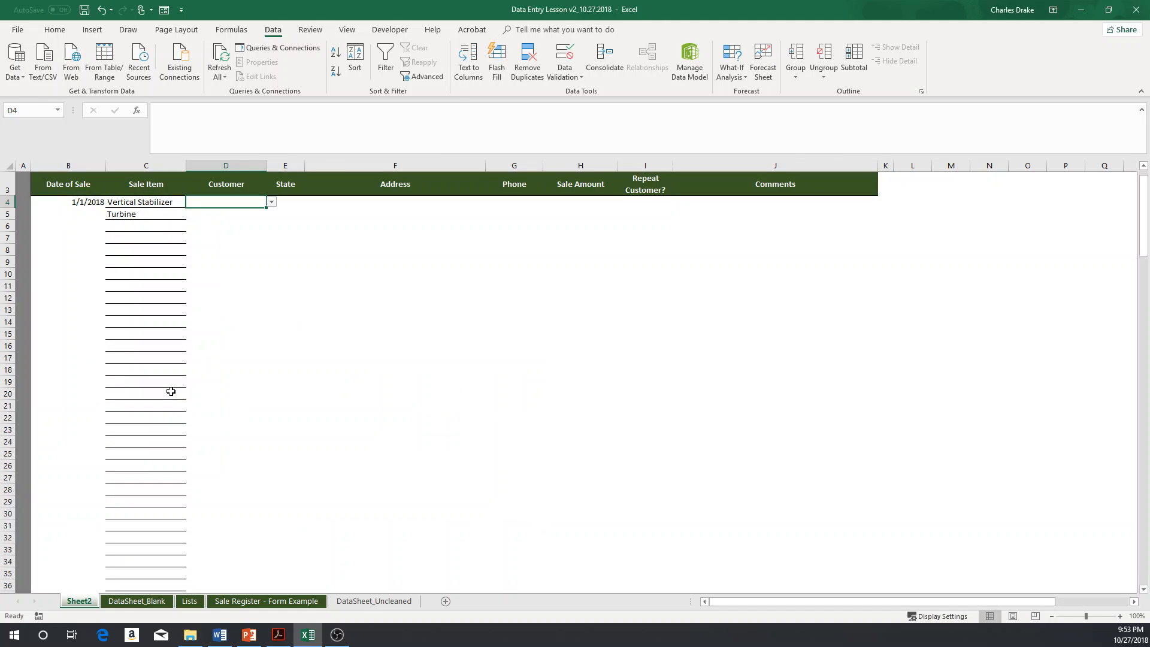
key("Tab")
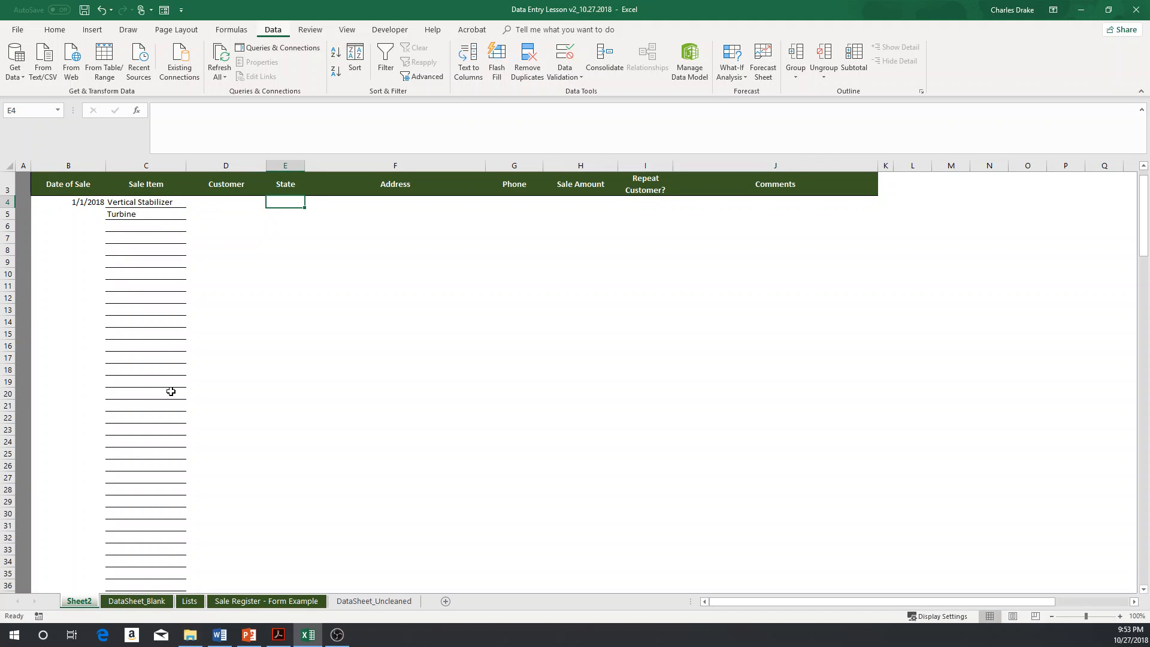
Step: Add a List data validation to State cell E4 sourced from the state list C22:C26 on Lists
key("alt+a")
key("v")
key("v")
key("Tab")
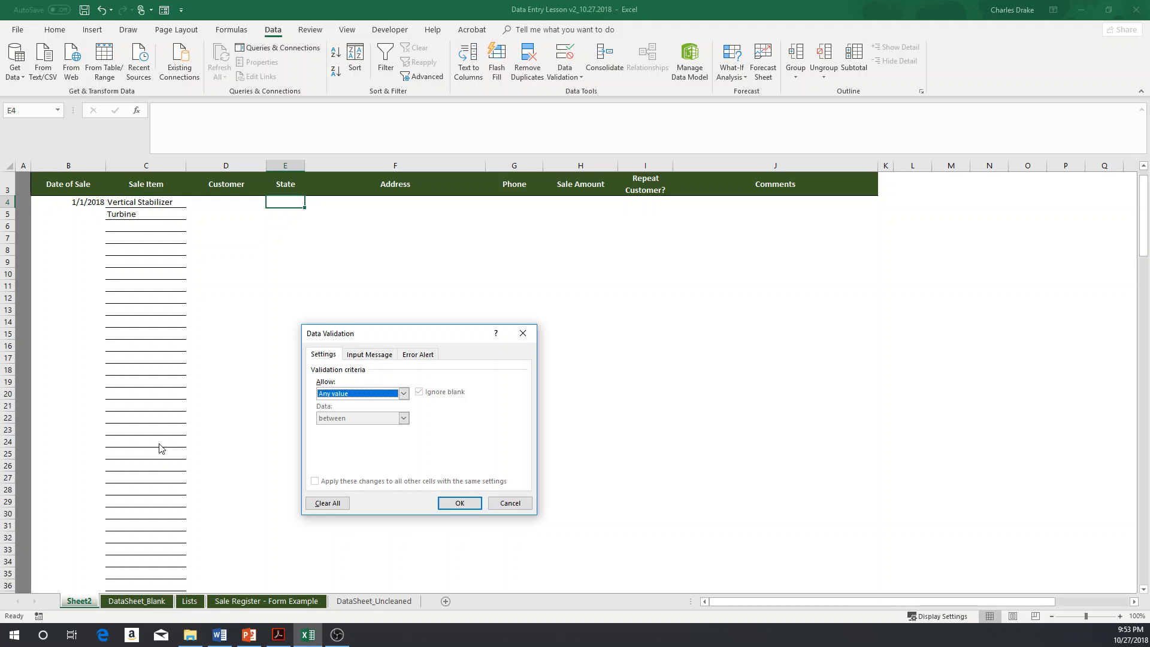
key("alt+Down")
key("Down")
key("Down")
key("Down")
key("Return")
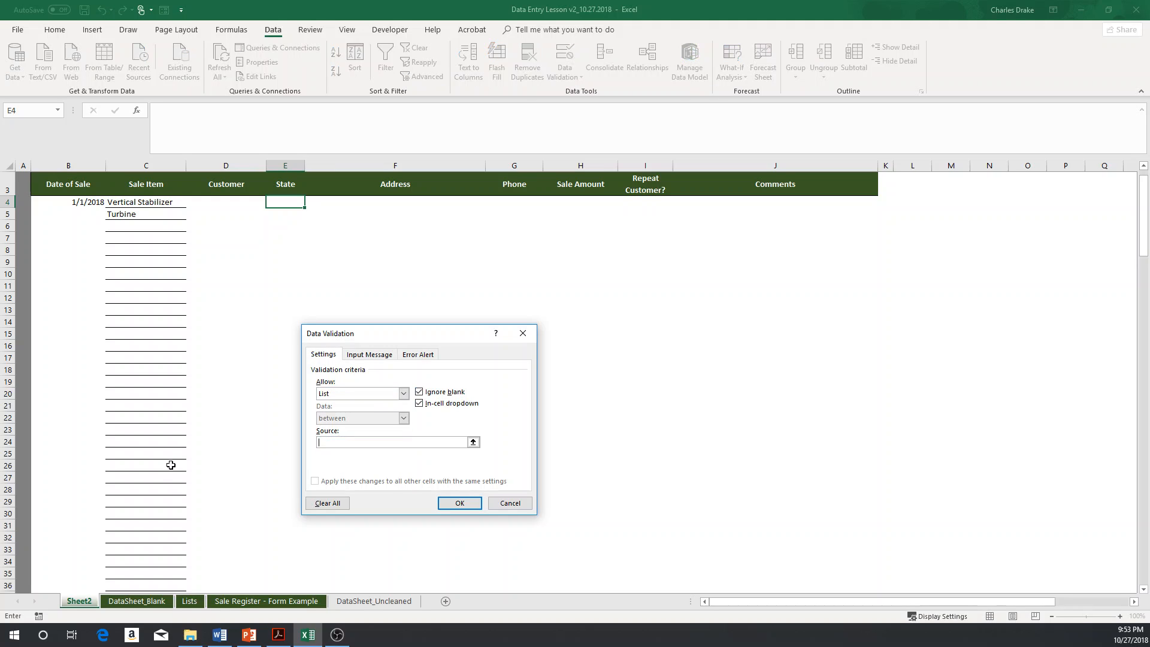
left_click(189, 601)
left_click_drag(135, 470, 133, 525)
key("Return")
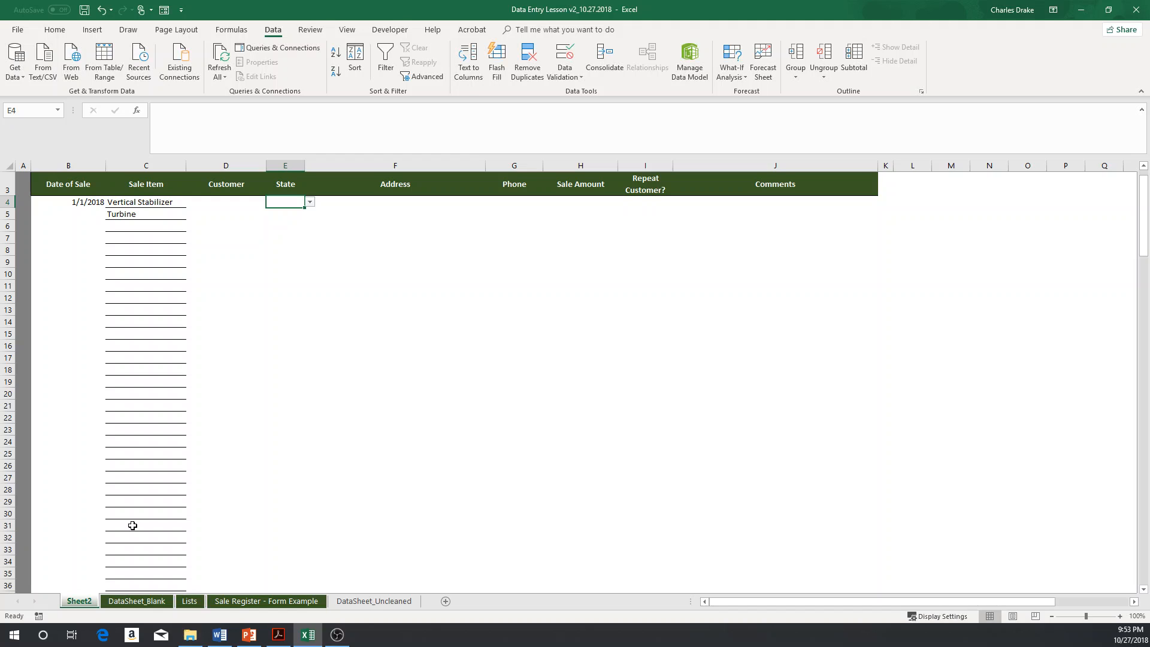
Step: Inspect the Customer and State columns further down the sheet for their dropdown validation
key("Left")
key("shift+Right")
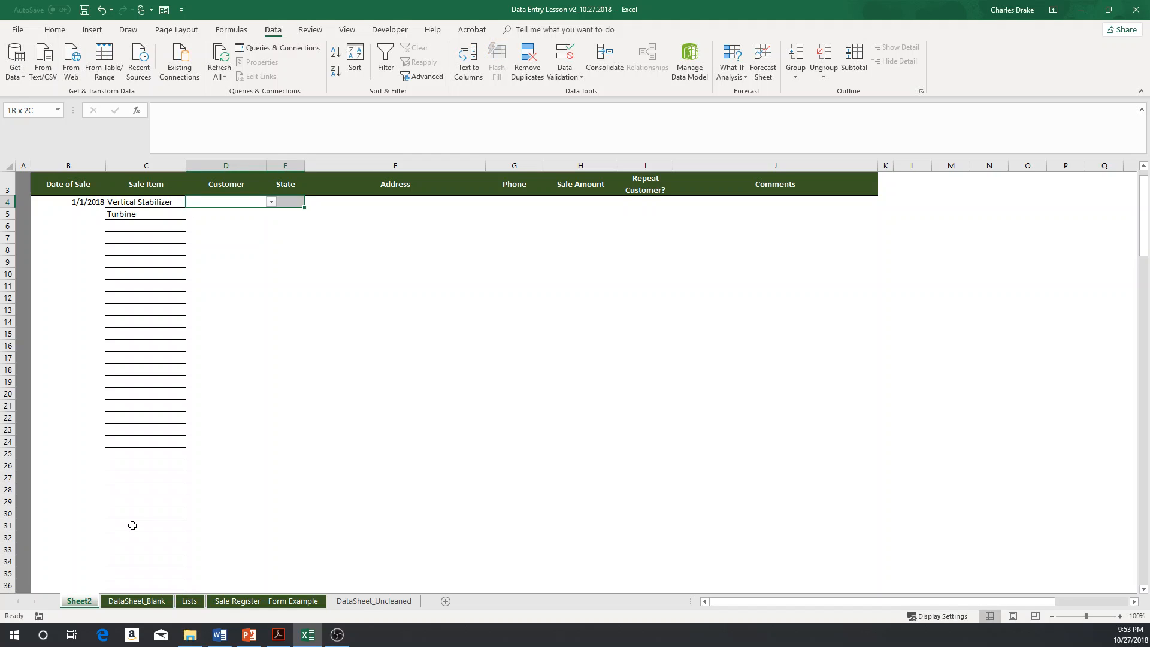
key("shift+Down")
key("shift+Down")
key("shift+Down")
key("shift+Down")
key("shift+Down")
key("shift+Down")
key("shift+Down")
key("shift+Down")
key("shift+Down")
key("shift+Down")
key("shift+Down")
key("shift+Down")
key("shift+Down")
key("shift+Down")
key("shift+Down")
key("shift+Down")
key("shift+Down")
key("shift+Down")
key("shift+Down")
key("shift+Down")
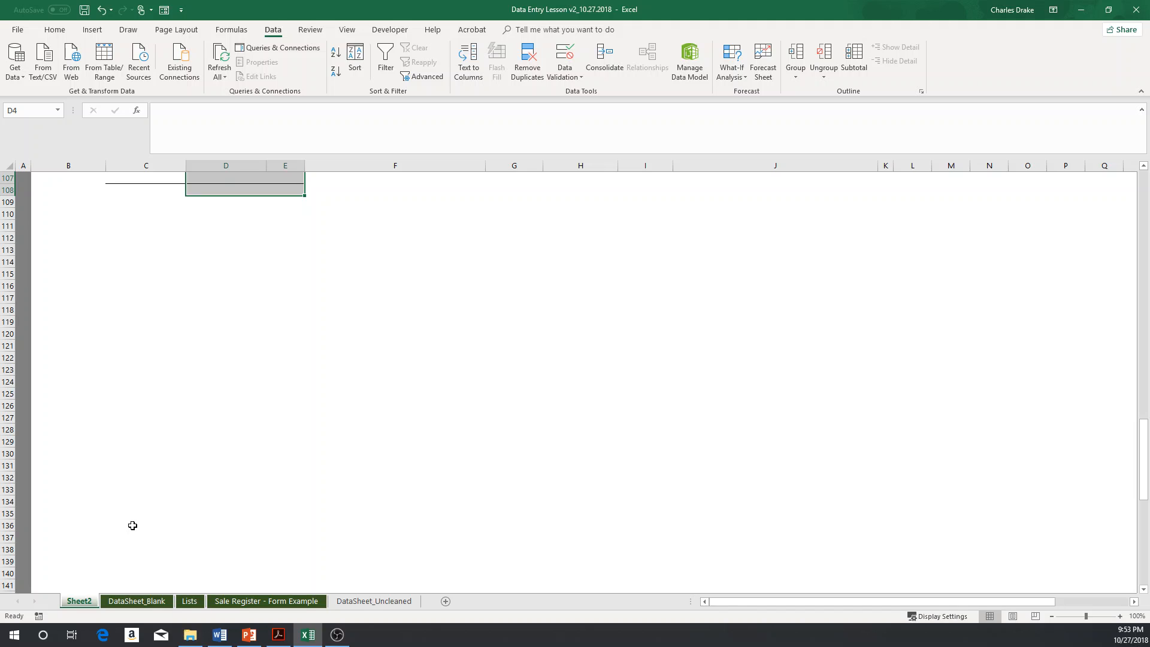
scroll(161, 431, "up", 11)
scroll(180, 389, "up", 20)
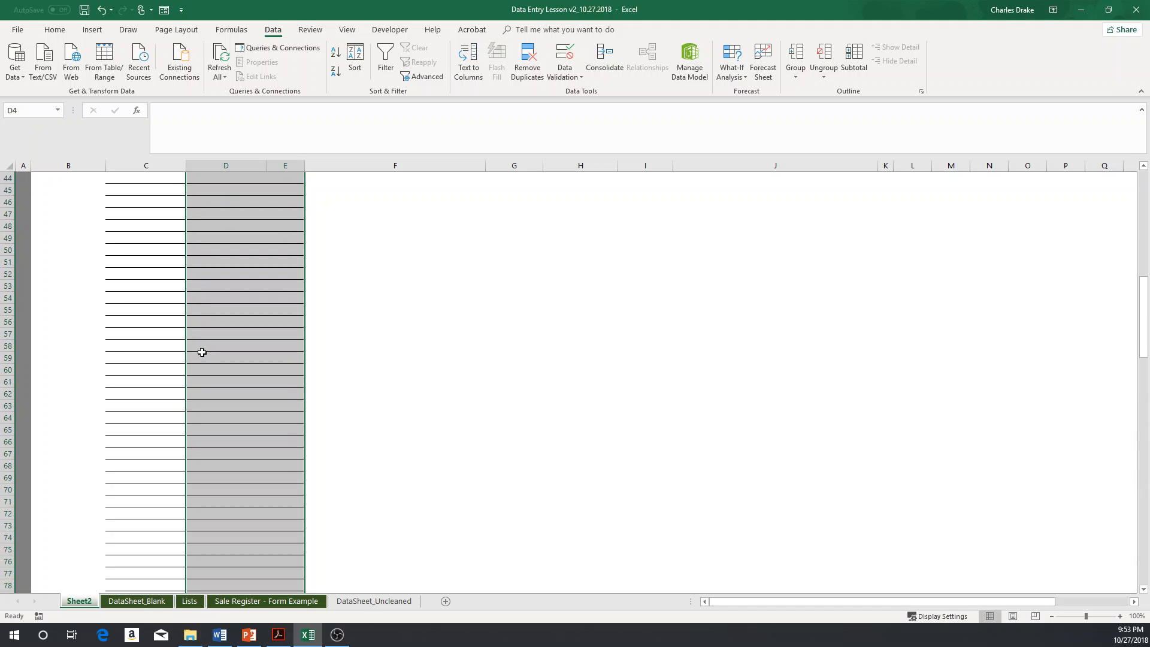
left_click(221, 314)
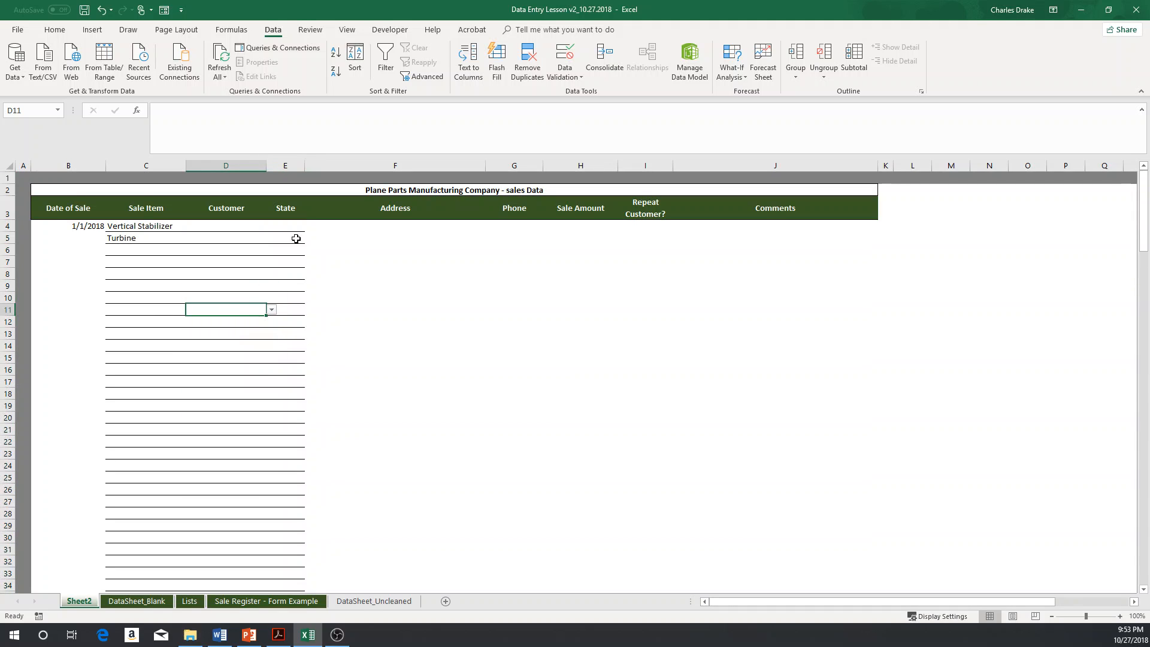
left_click(347, 227)
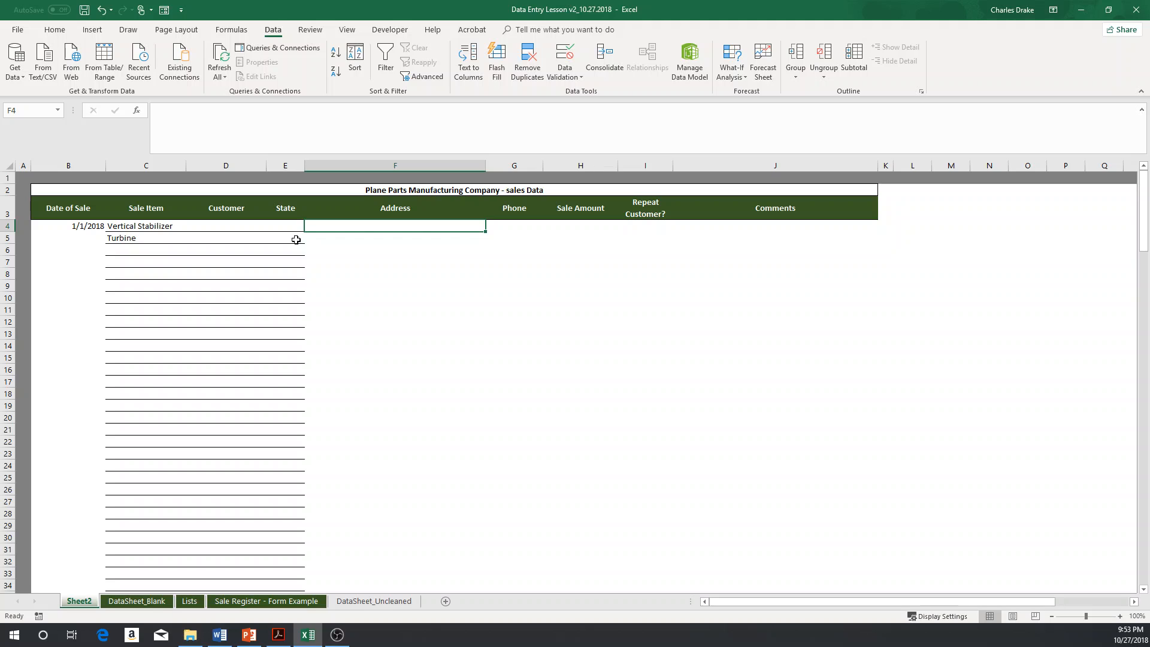
key("alt+Tab")
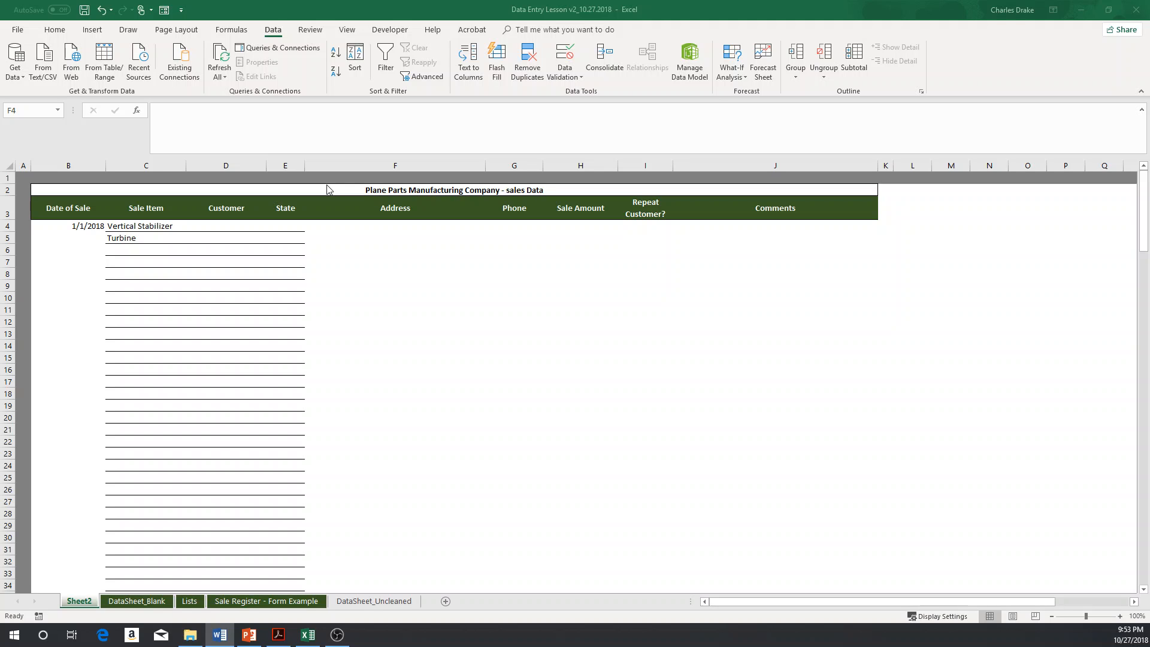
key("alt+Tab")
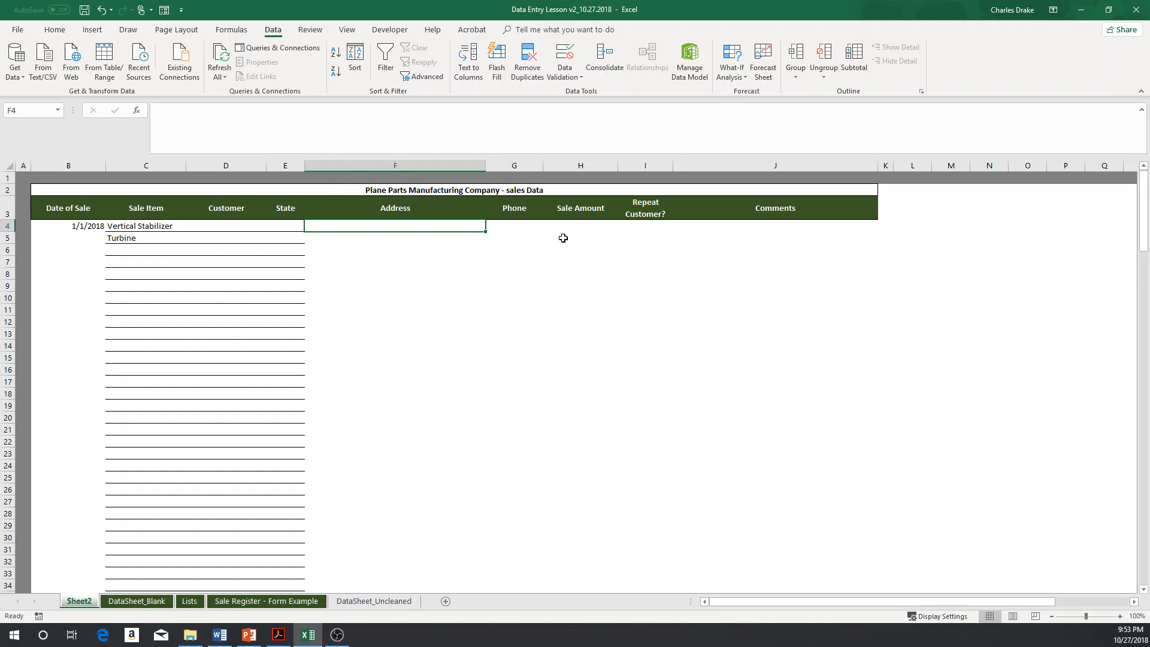
Step: Apply light gray horizontal borders to the data entry area B4:J108 through Format Cells
key("Left")
key("Left")
key("Left")
key("Left")
key("shift+Right")
key("shift+Right")
key("shift+Right")
key("shift+Right")
key("shift+Right")
key("shift+Right")
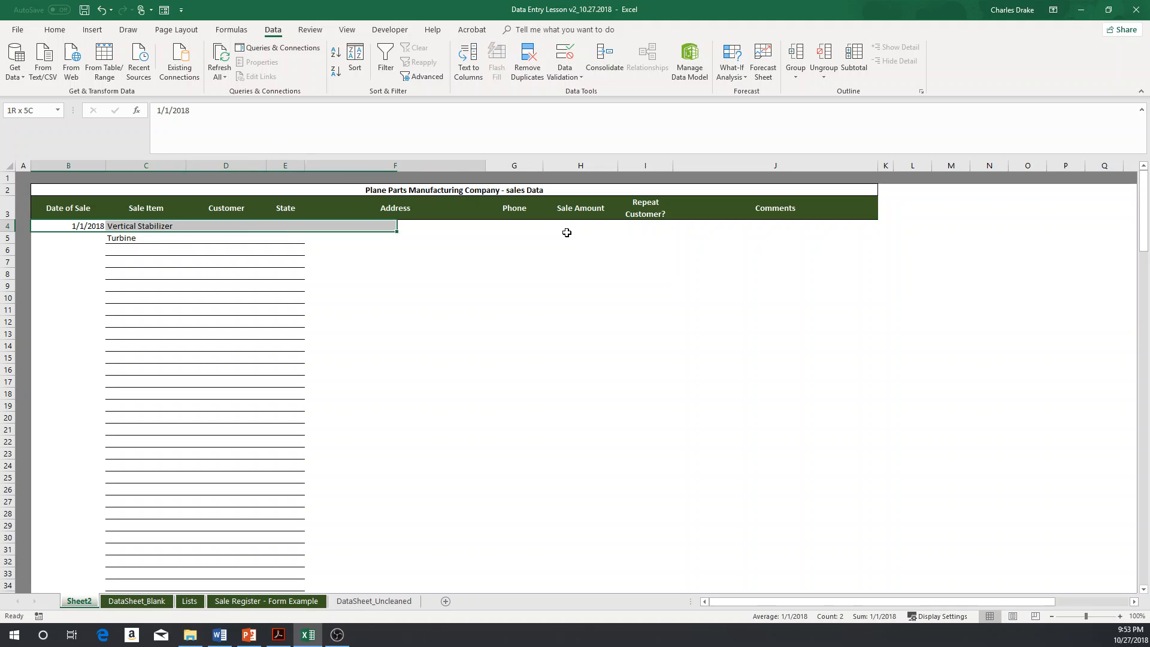
key("shift+Right")
key("shift+Right")
key("shift+Right")
key("shift+Left")
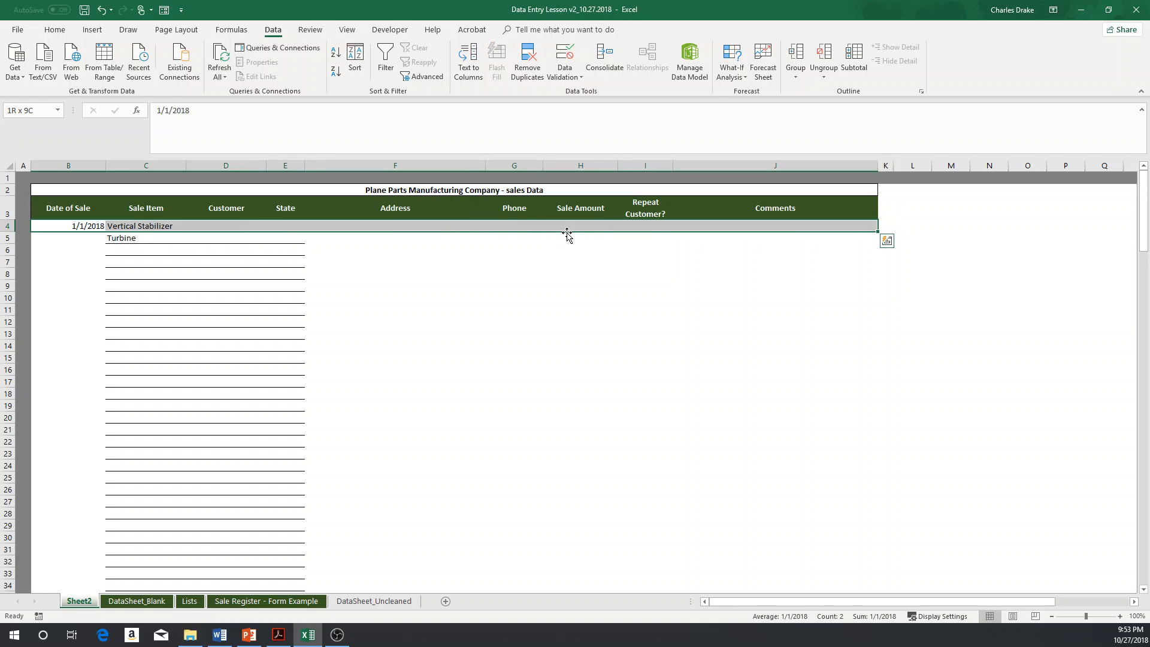
key("shift+Page_Down")
key("shift+Page_Down")
key("shift+Page_Down")
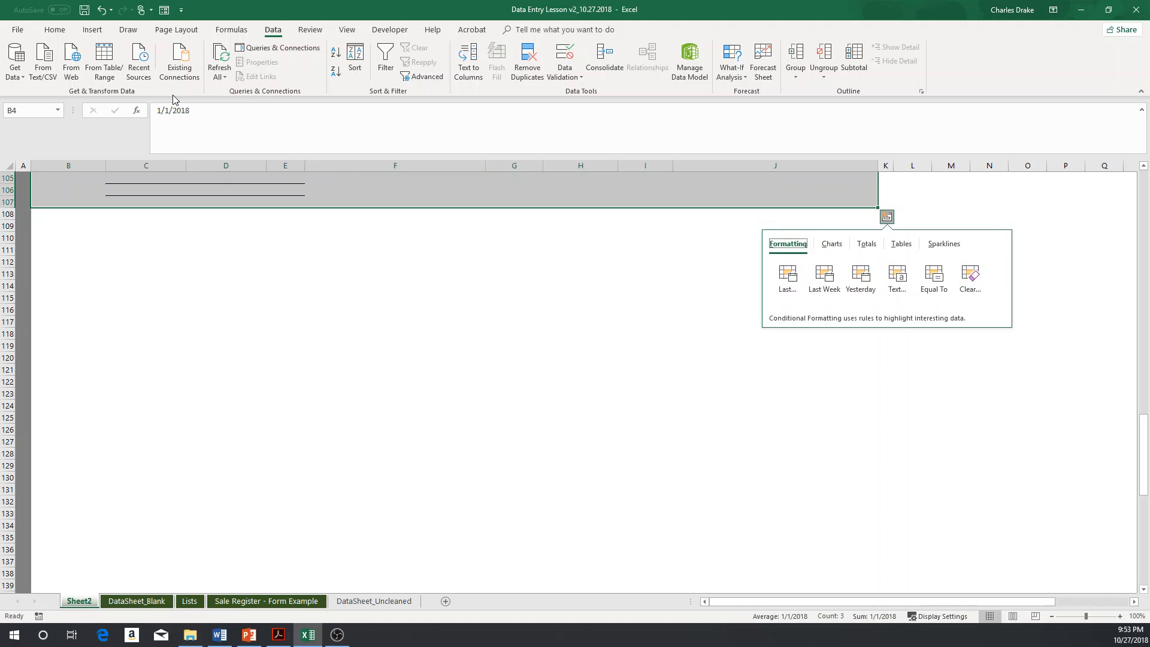
left_click(54, 29)
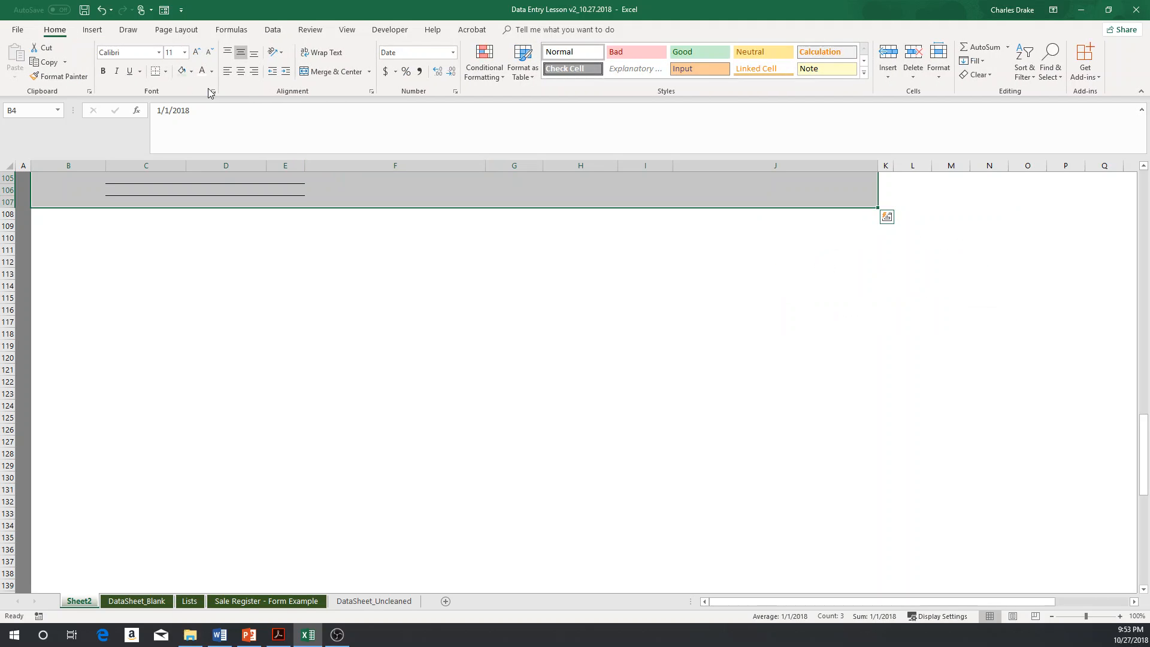
left_click(214, 92)
left_click(391, 311)
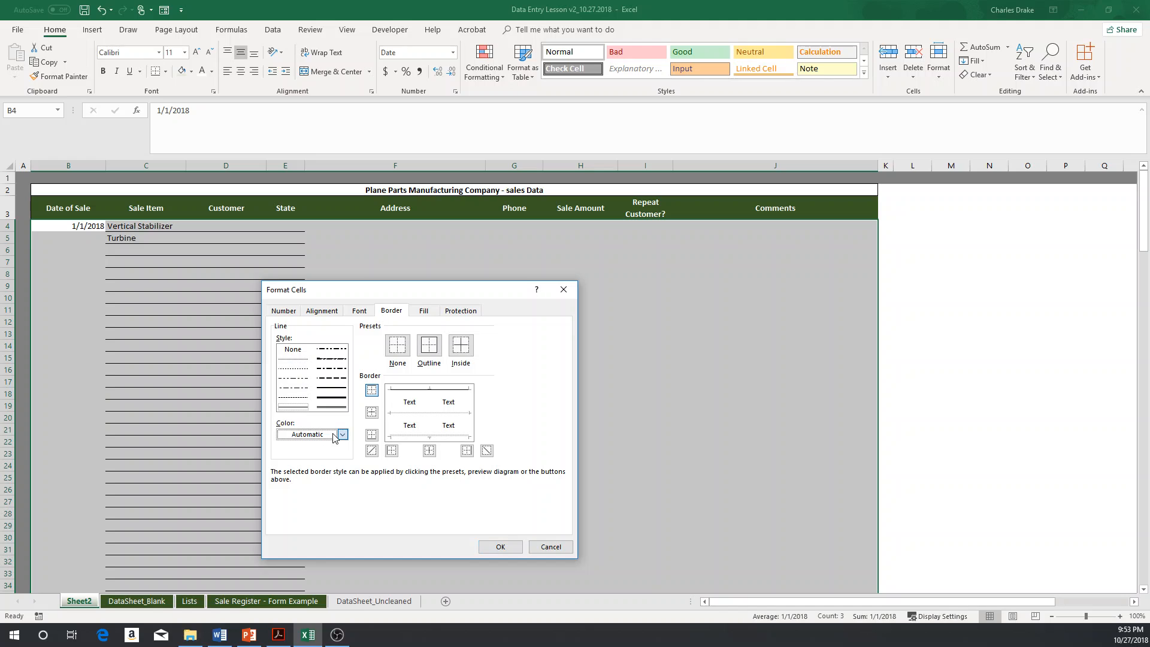
left_click(342, 434)
left_click(295, 509)
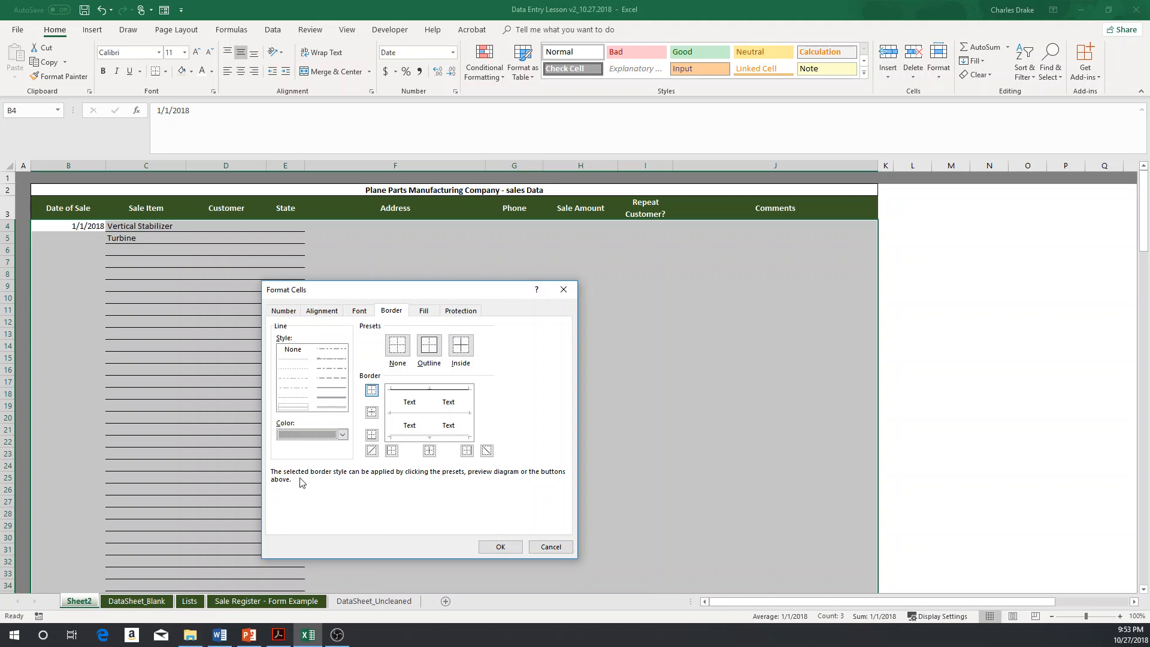
left_click(371, 413)
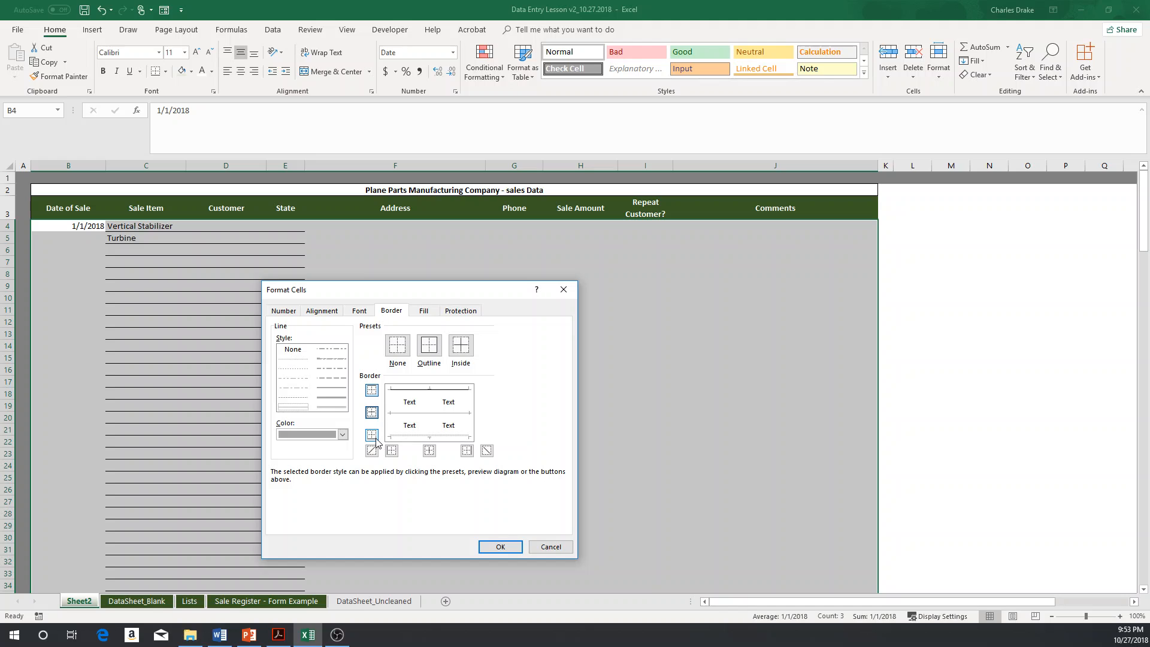
left_click(374, 440)
left_click(500, 547)
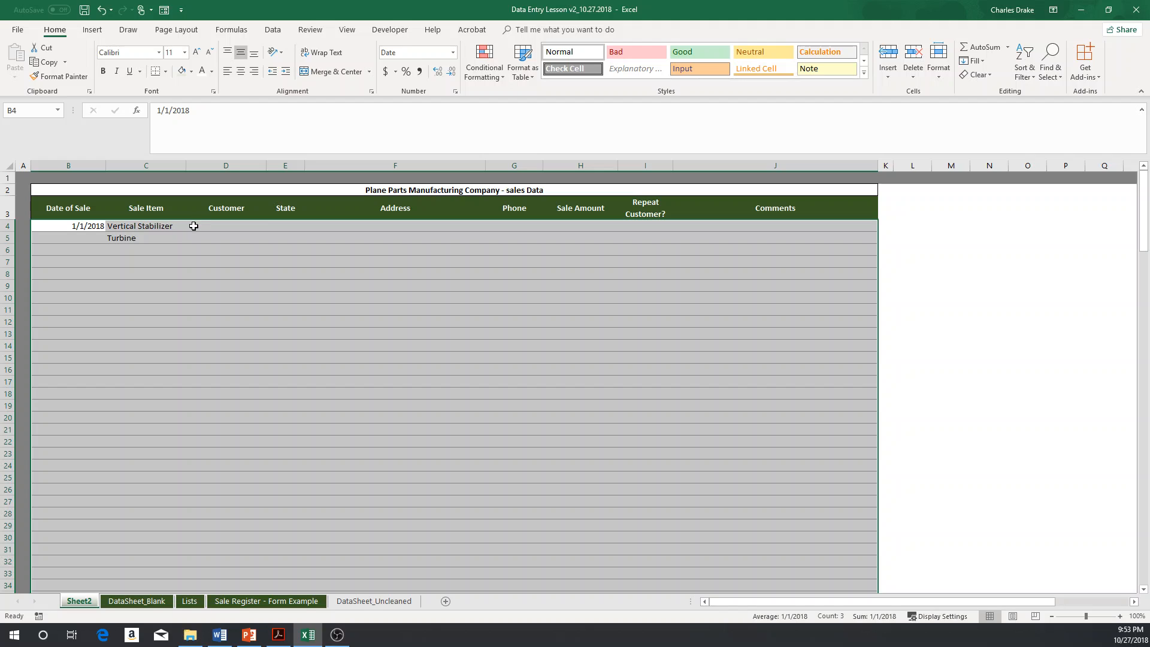
Step: Copy the first sales record in row 15 of the DataSheet_Uncleaned sheet
left_click(221, 228)
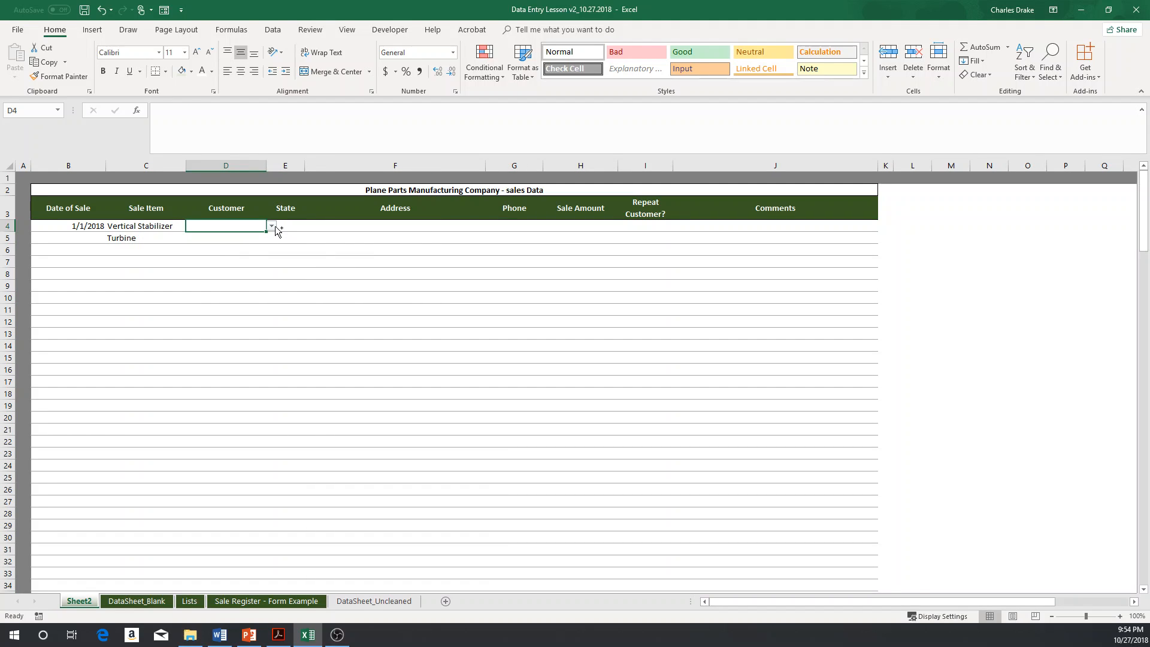
key("ctrl+Page_Down")
key("ctrl+Page_Up")
left_click_drag(74, 230, 782, 234)
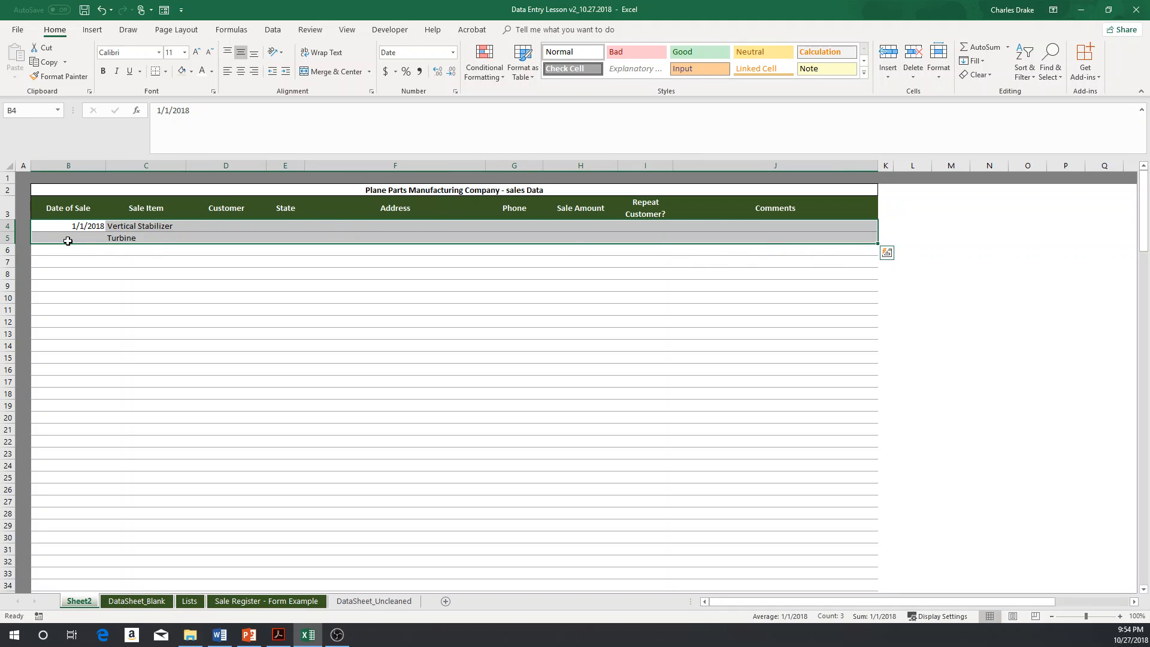
left_click(366, 284)
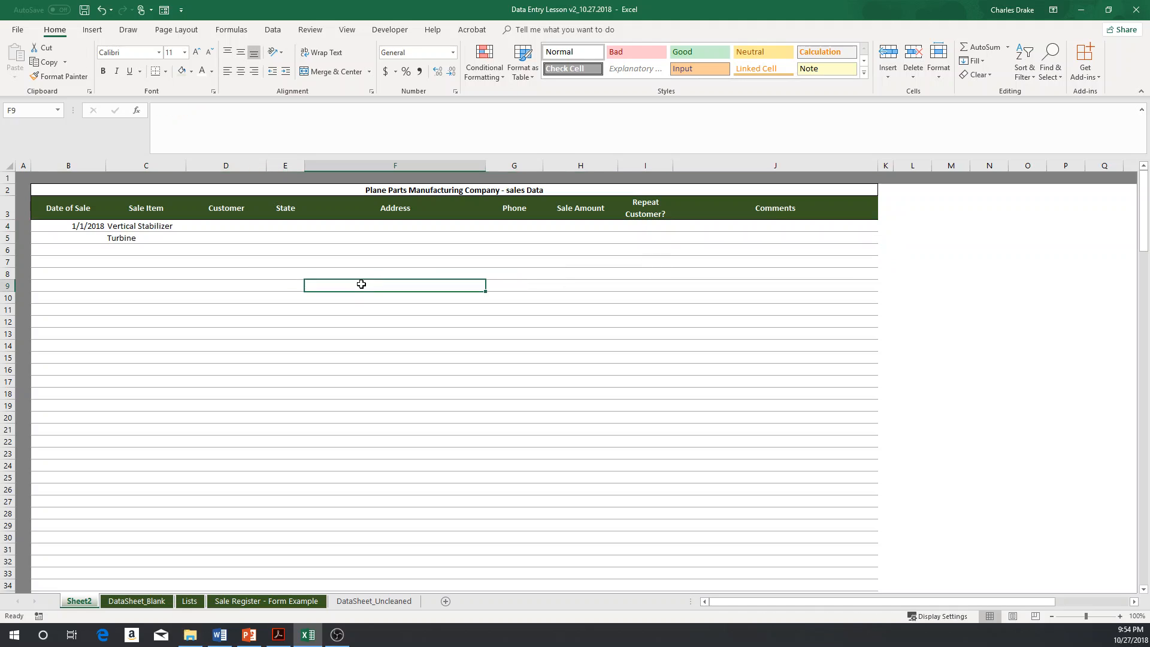
left_click(228, 602)
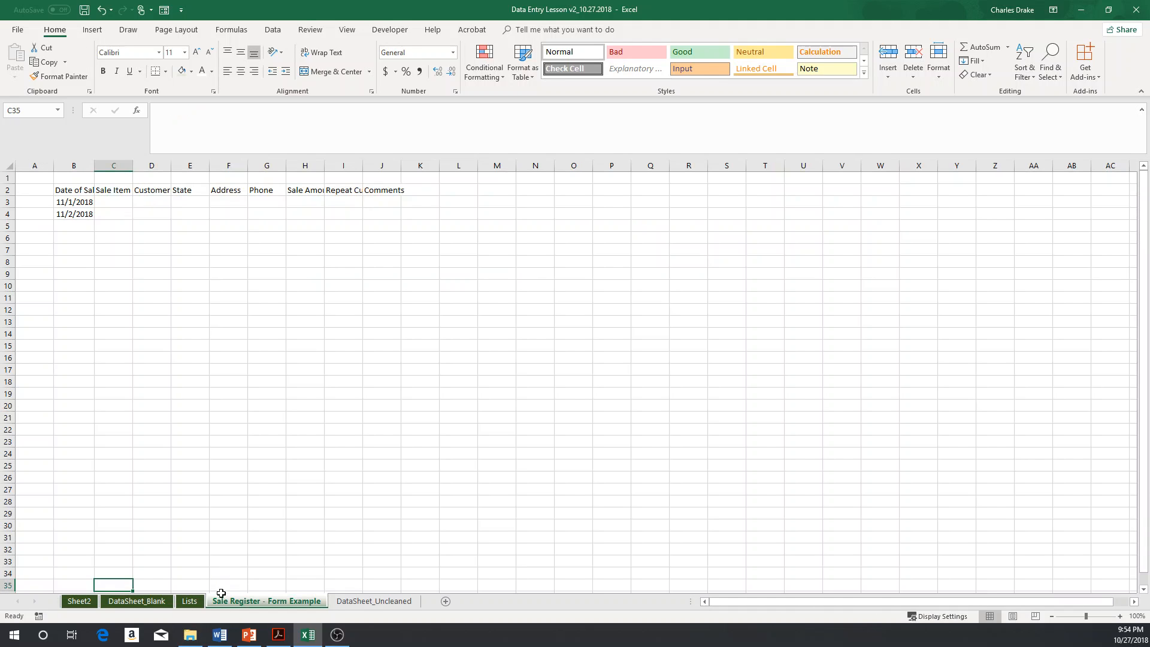
left_click(360, 602)
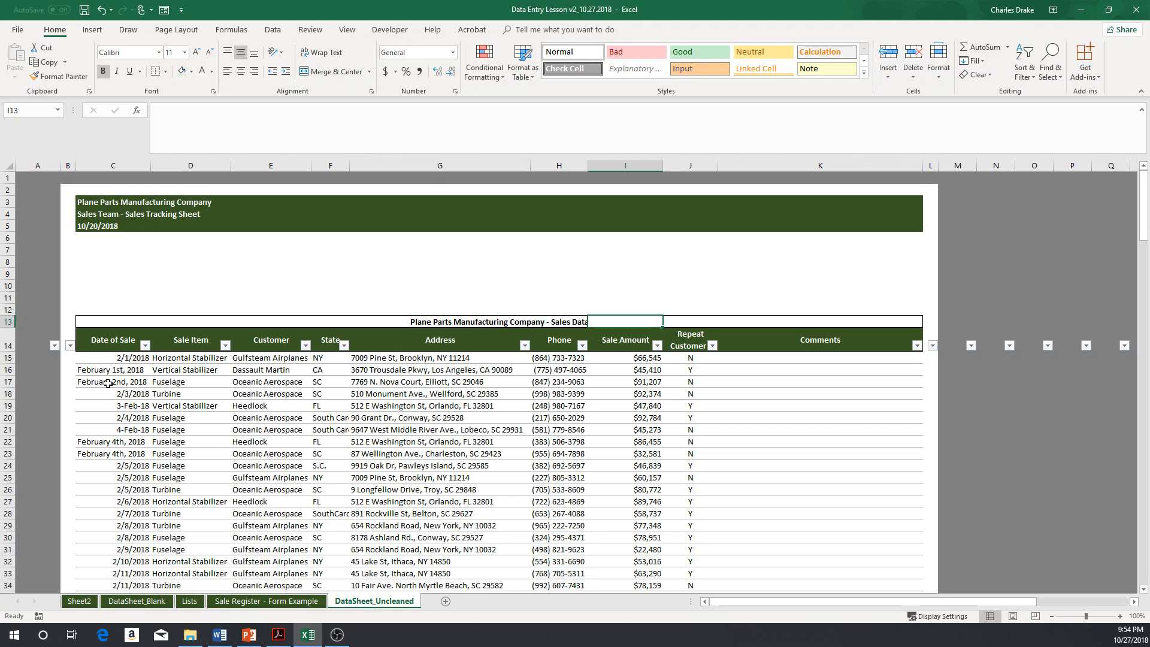
left_click_drag(111, 358, 828, 360)
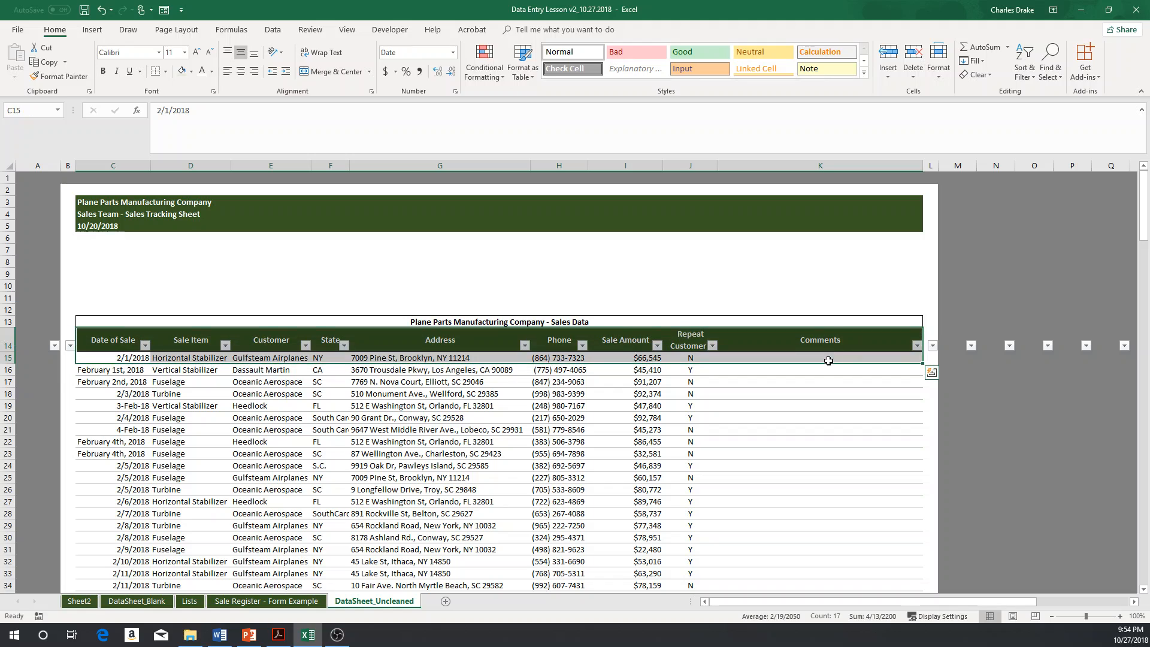
key("ctrl+c")
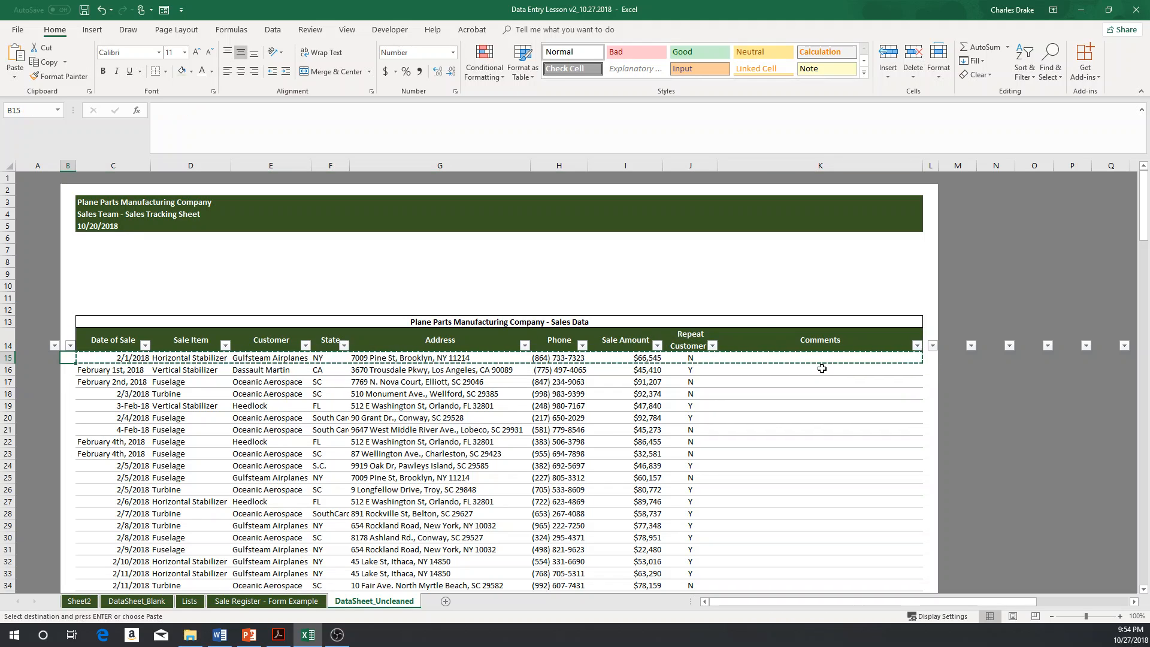
Step: Paste the copied record as values into row 4 of Sheet2
key("ctrl+Page_Up")
key("ctrl+Page_Up")
key("ctrl+Page_Up")
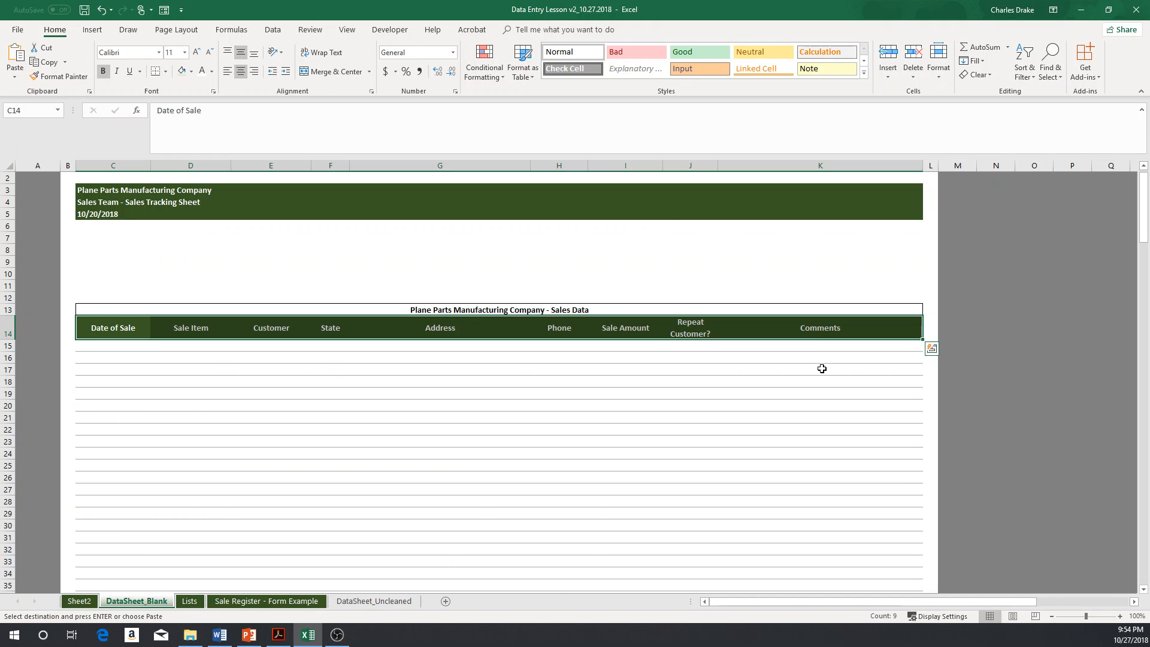
key("ctrl+Page_Up")
key("Left")
key("Left")
key("Left")
key("Left")
key("Up")
key("Up")
key("Up")
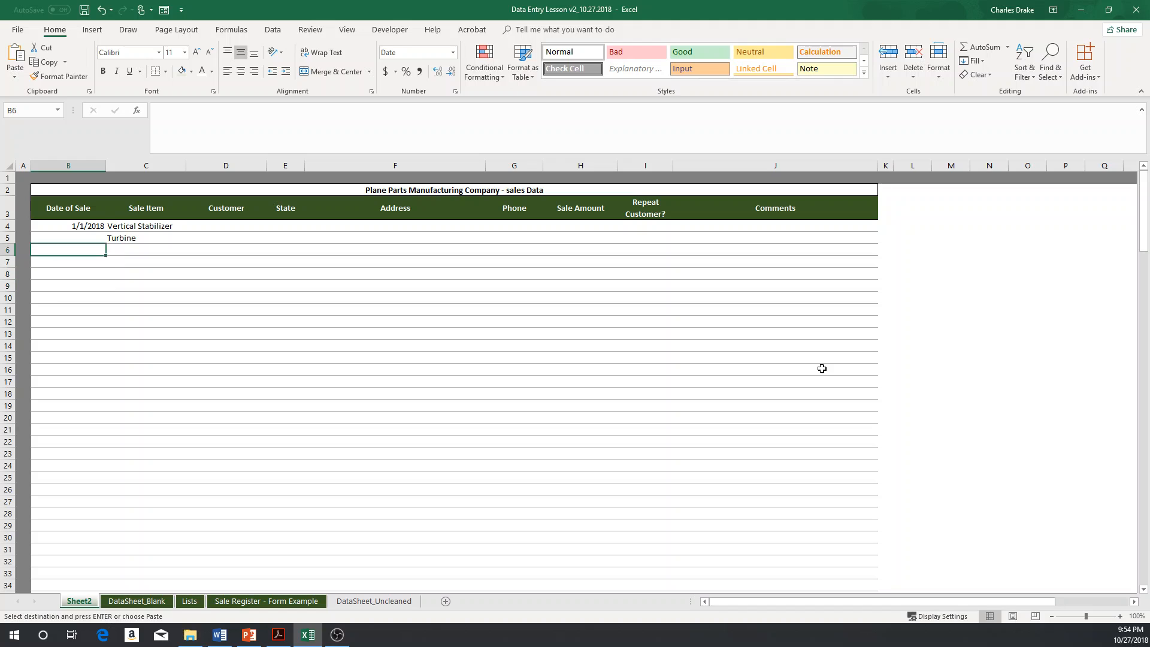
key("Up")
key("Up")
key("alt+e")
key("s")
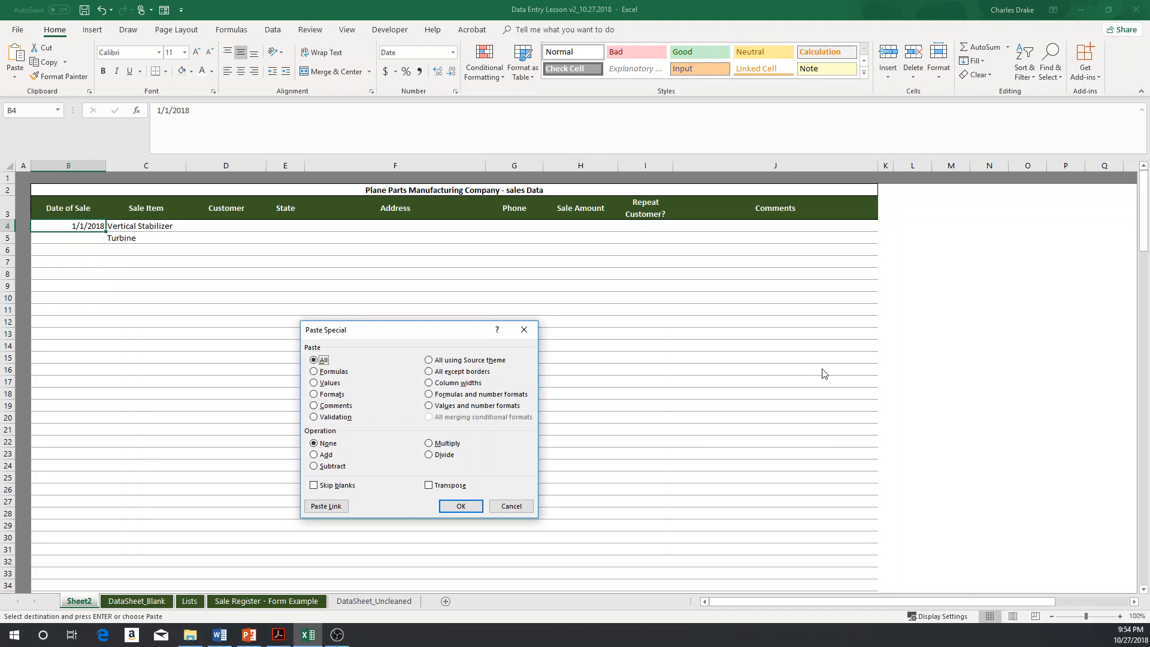
key("v")
key("Return")
Step: Paste the same record as values into row 5 of Sheet2
key("Down")
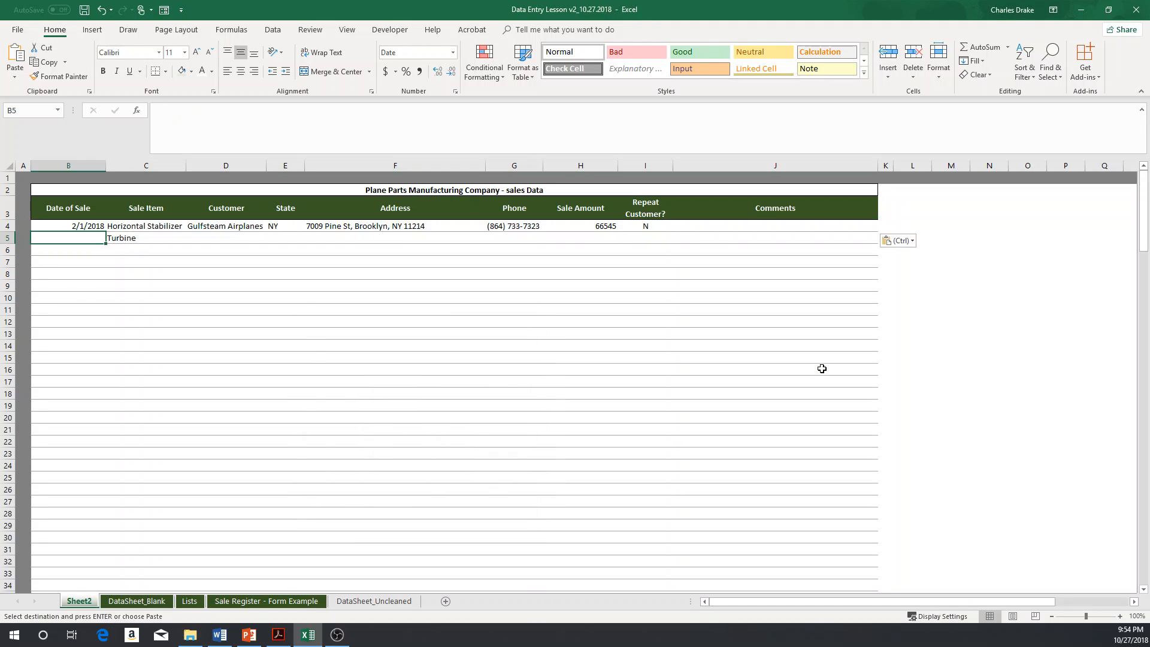
key("alt+e")
key("s")
key("v")
key("Return")
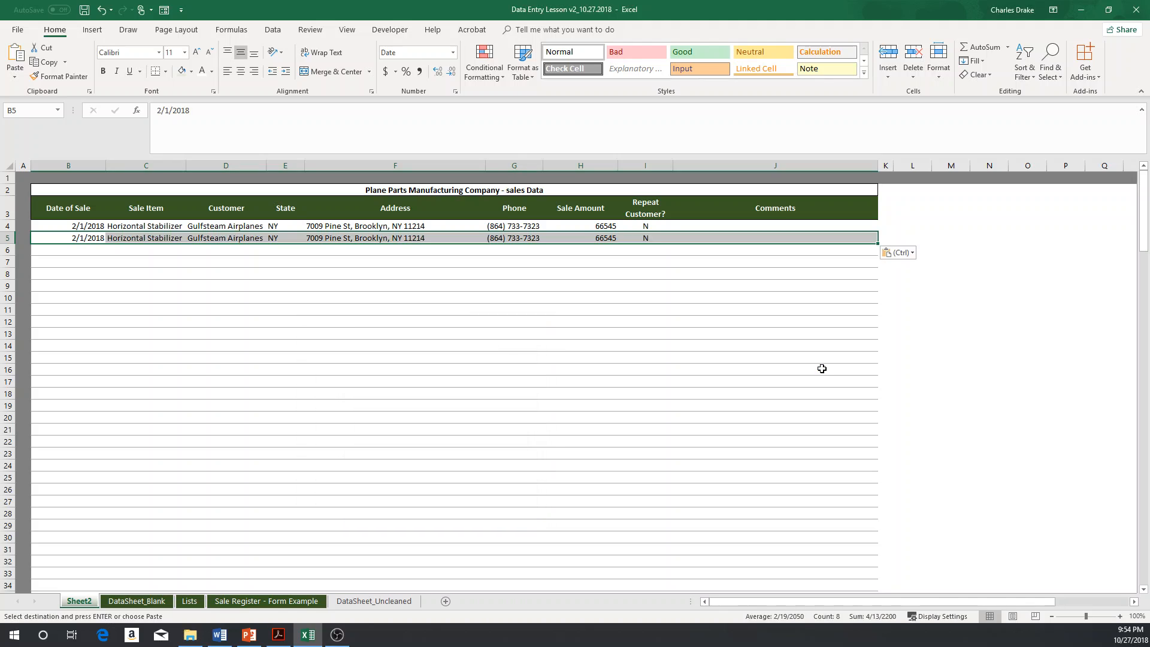
Step: Format the Sale Amount column H4:H108 as Currency with no decimal places
key("Right")
key("Right")
key("Right")
key("Right")
key("Right")
key("Right")
key("Up")
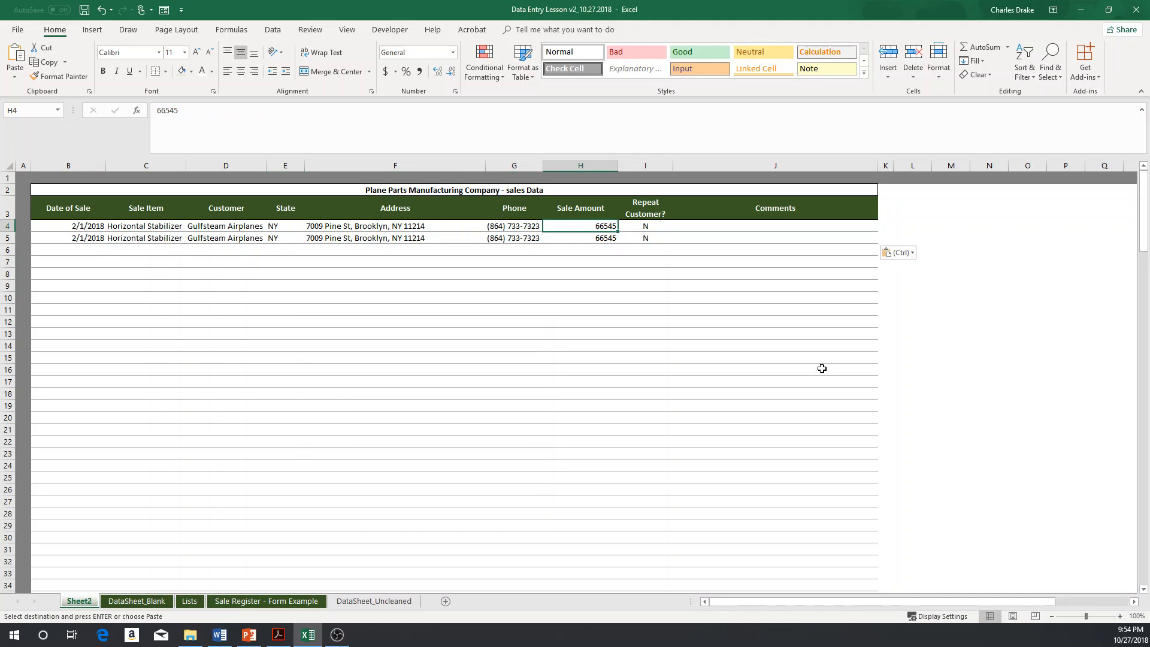
key("shift+Down")
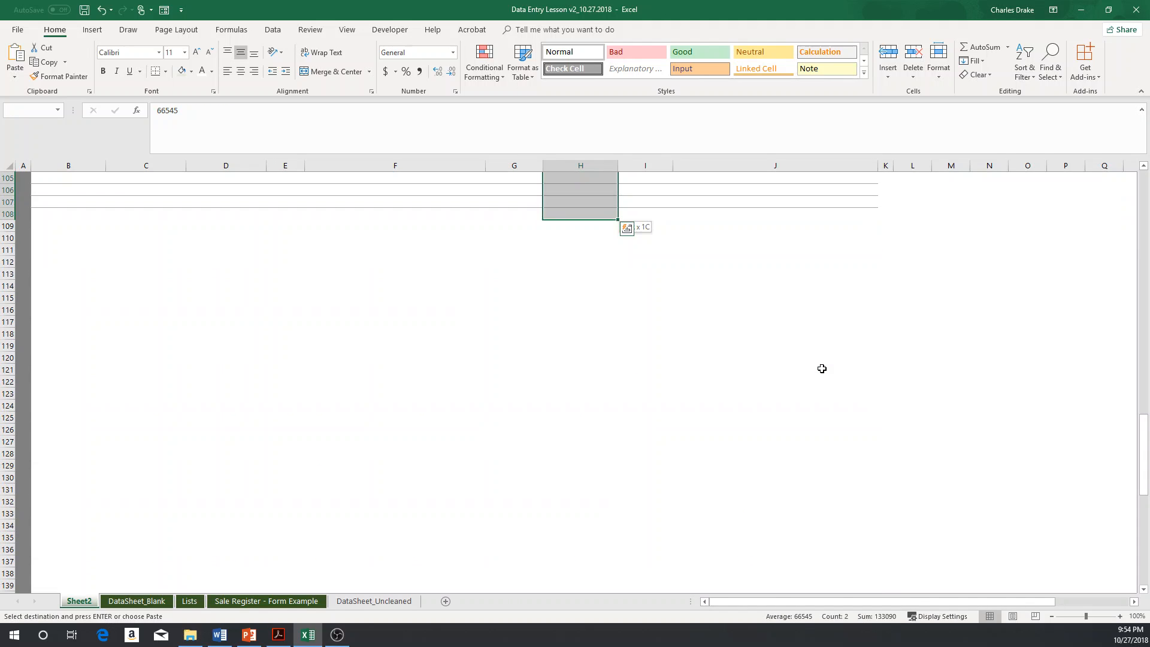
left_click(386, 52)
type("Currency")
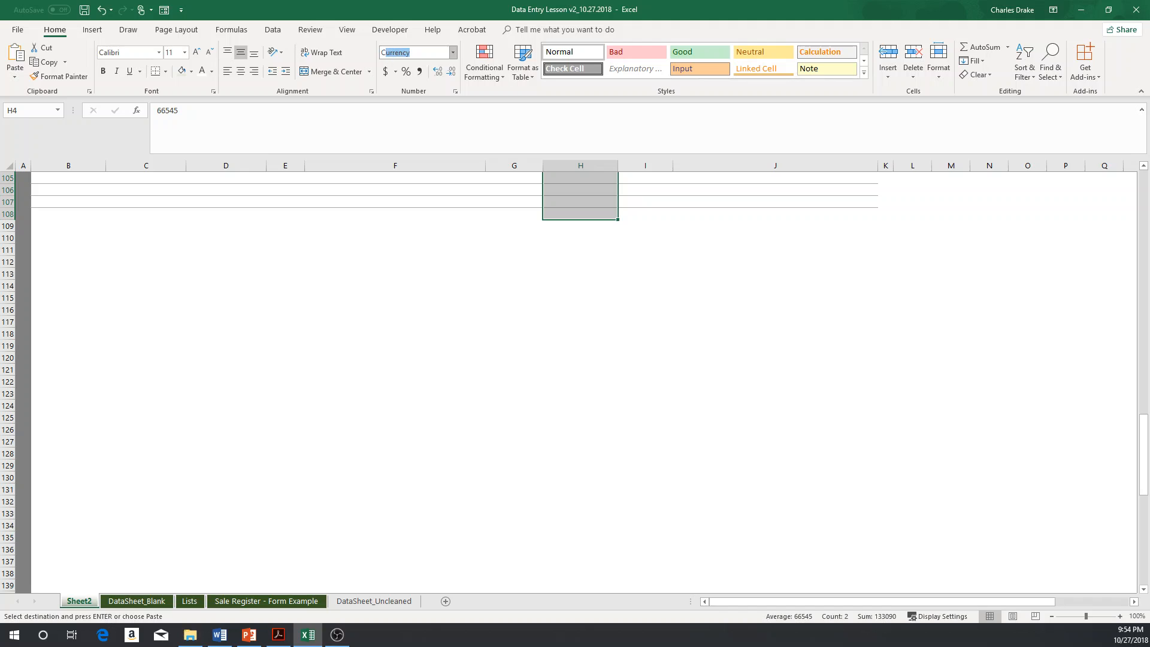
key("Return")
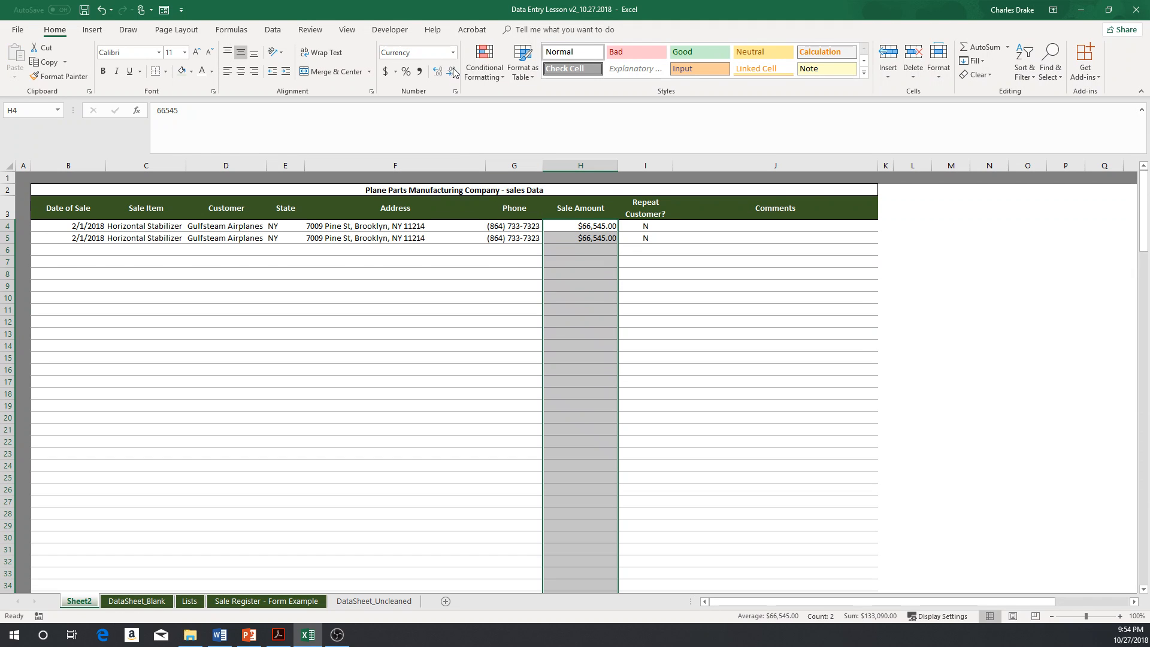
left_click(451, 72)
left_click(451, 72)
left_click(512, 265)
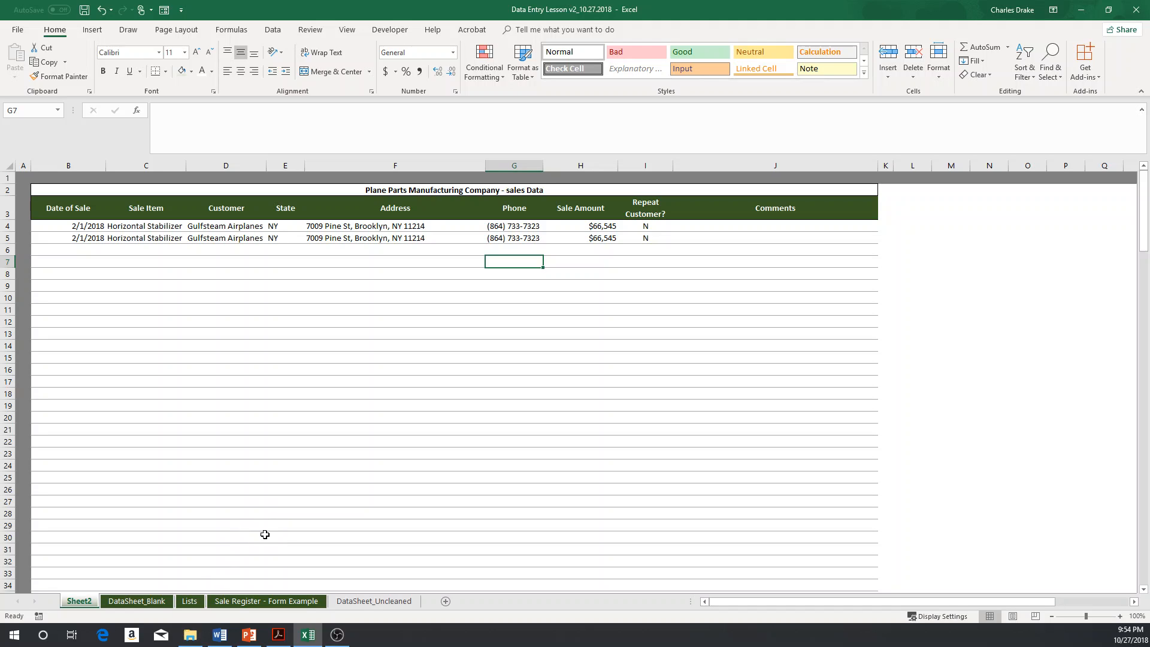
Step: Add a new worksheet and name it Sale Tracking Form
key("alt+Tab")
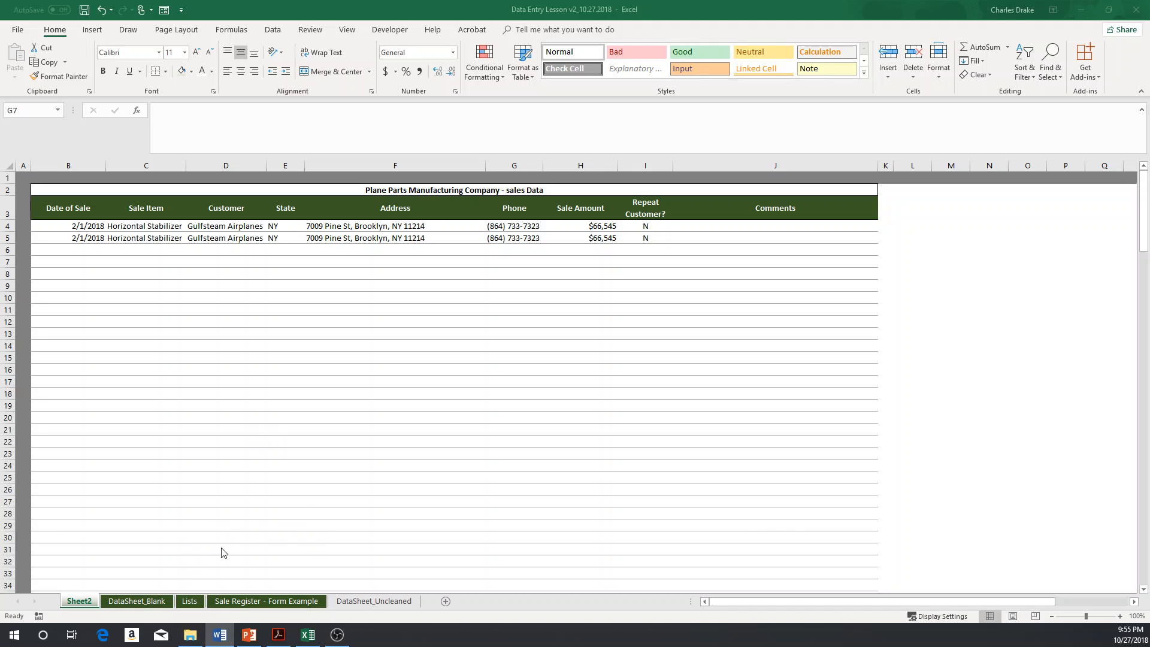
key("alt+Tab")
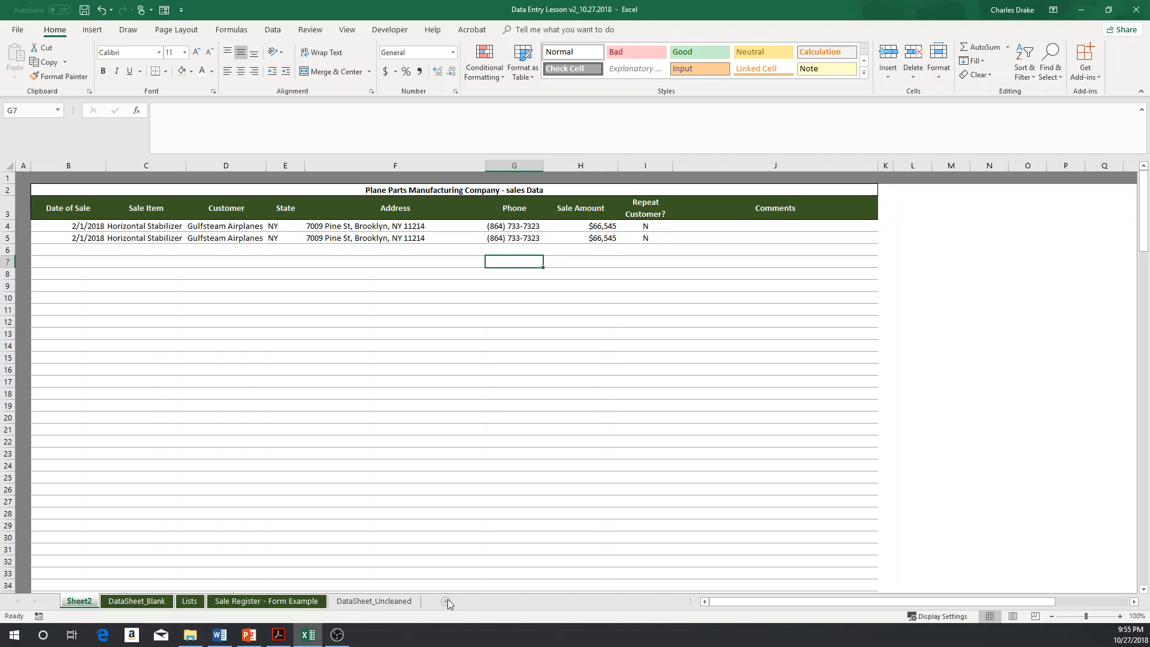
left_click(474, 601)
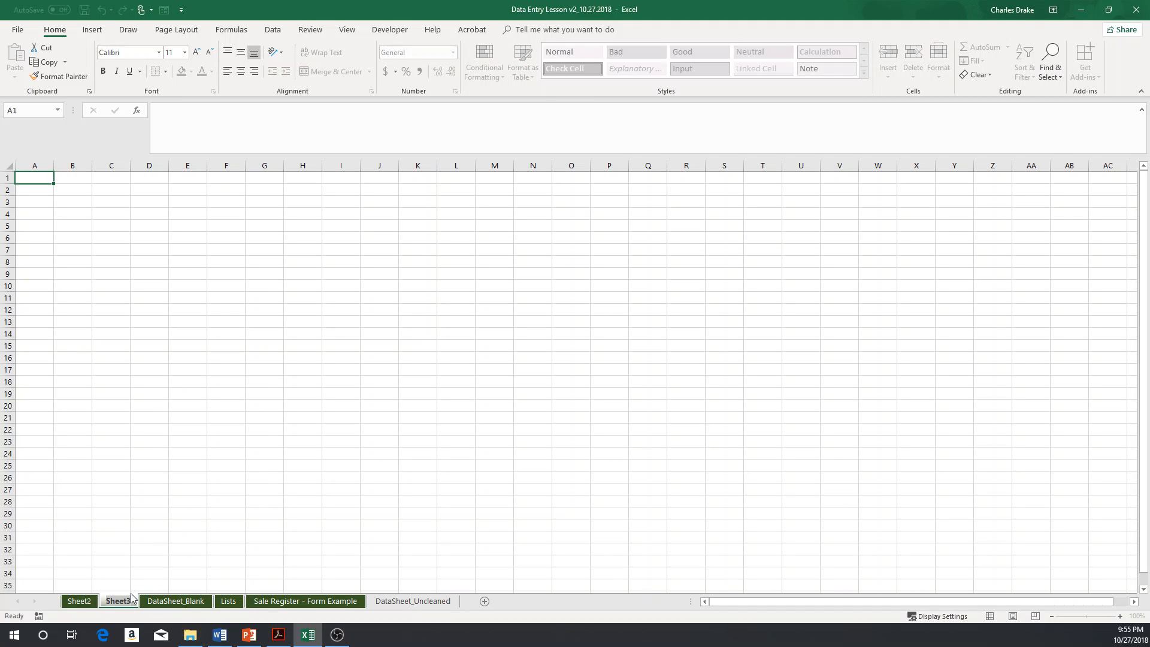
type("Sale Track")
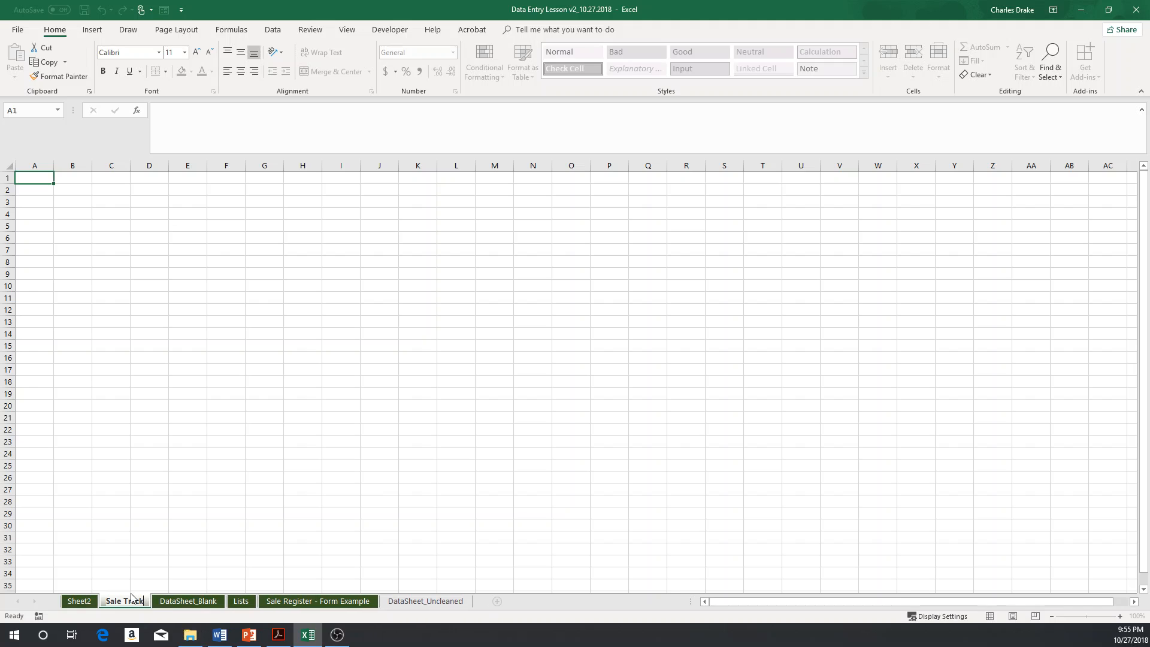
type("ing Form")
key("Return")
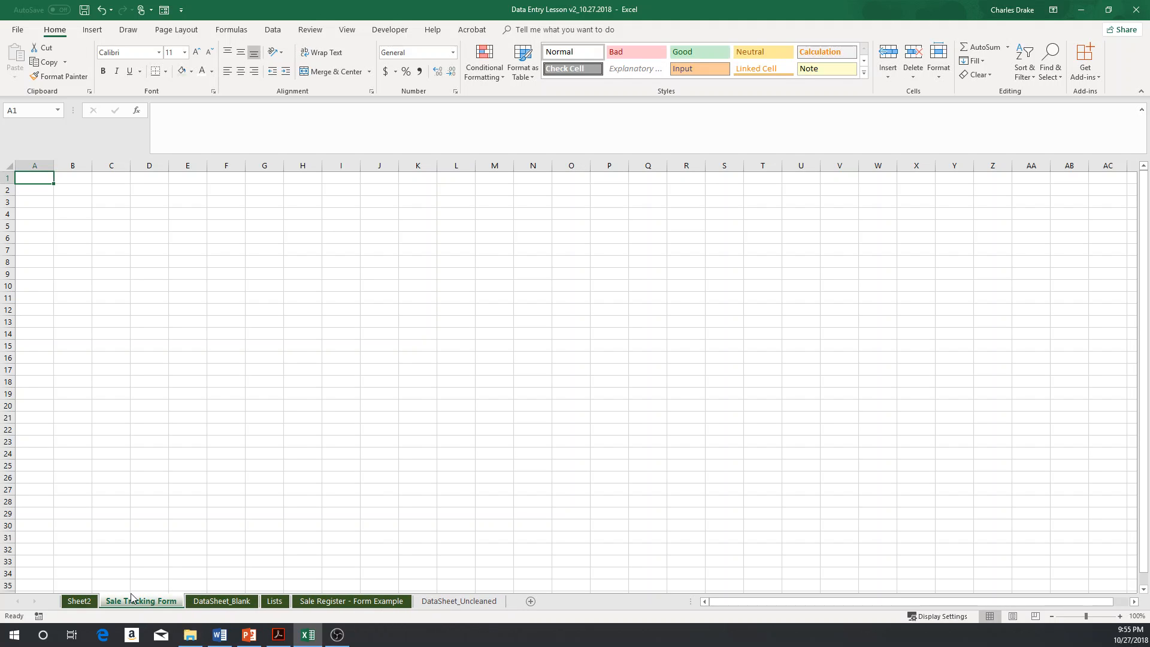
Step: Copy the header row B3:J3 from Sheet2 and paste it into row 2 of the Sale Tracking Form sheet
key("ctrl+Page_Up")
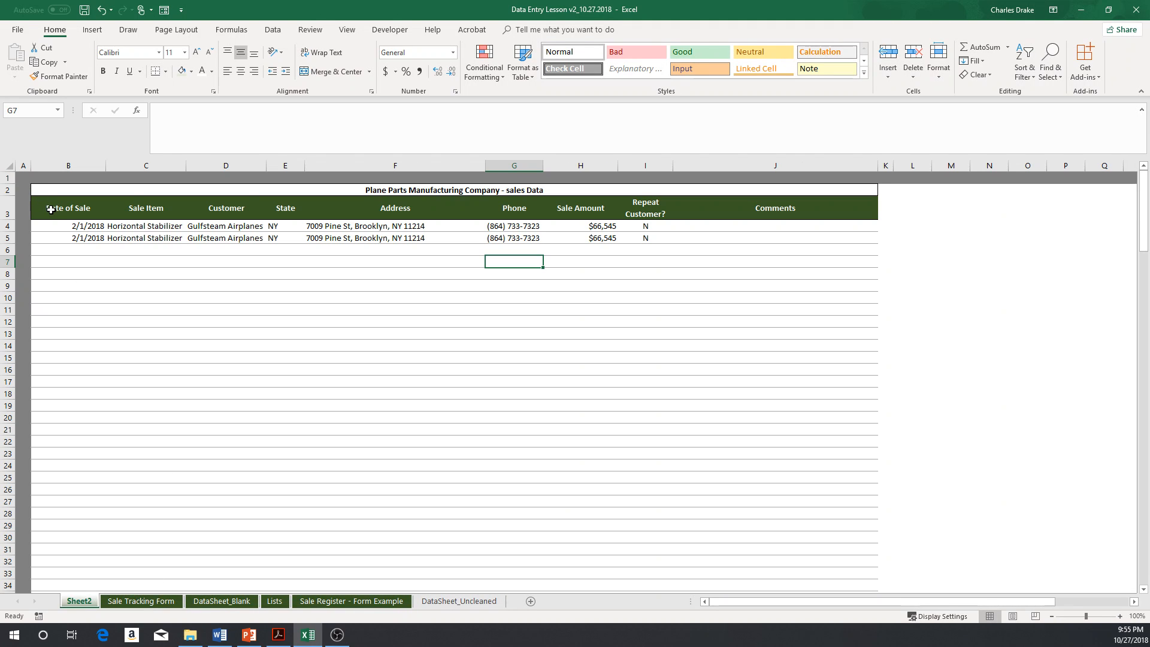
left_click_drag(51, 208, 773, 208)
key("ctrl+c")
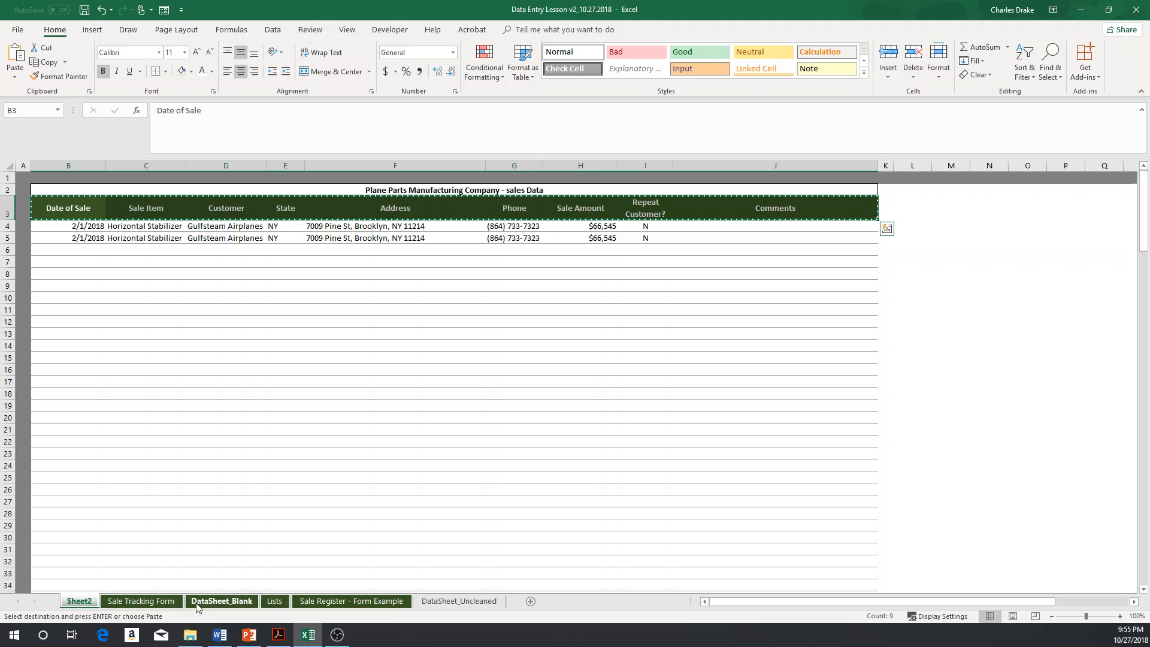
left_click(161, 604)
left_click(70, 189)
key("ctrl+v")
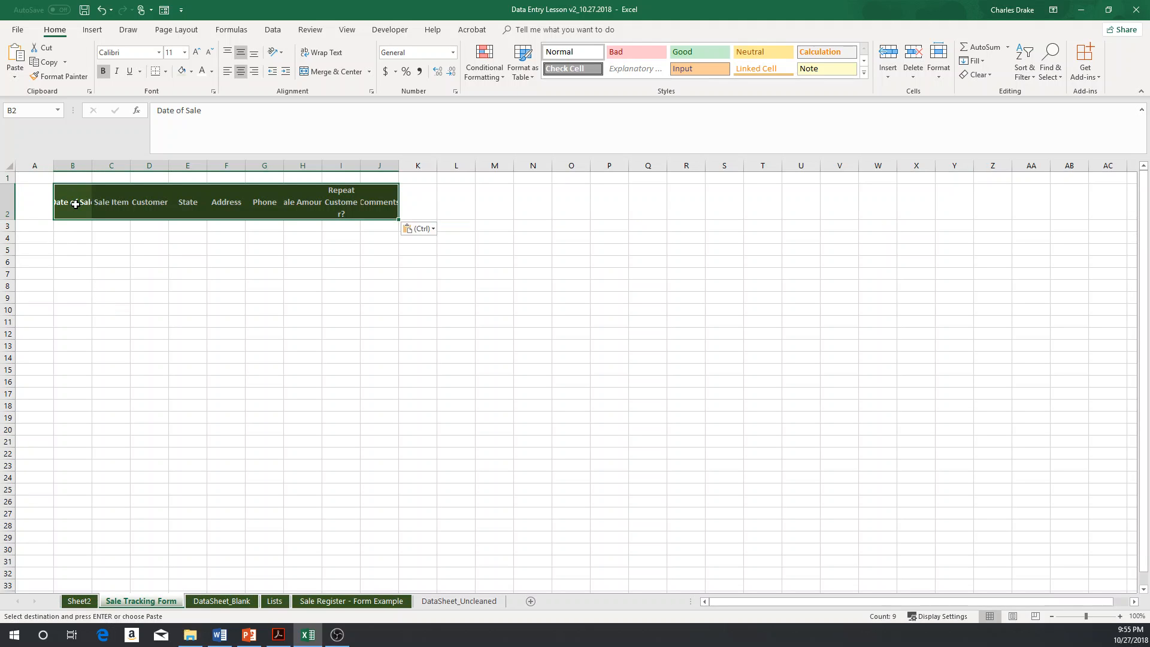
left_click(74, 227)
Step: Try to add the Form command from Commands Not in the Ribbon to the Home tab of the ribbon
left_click(18, 30)
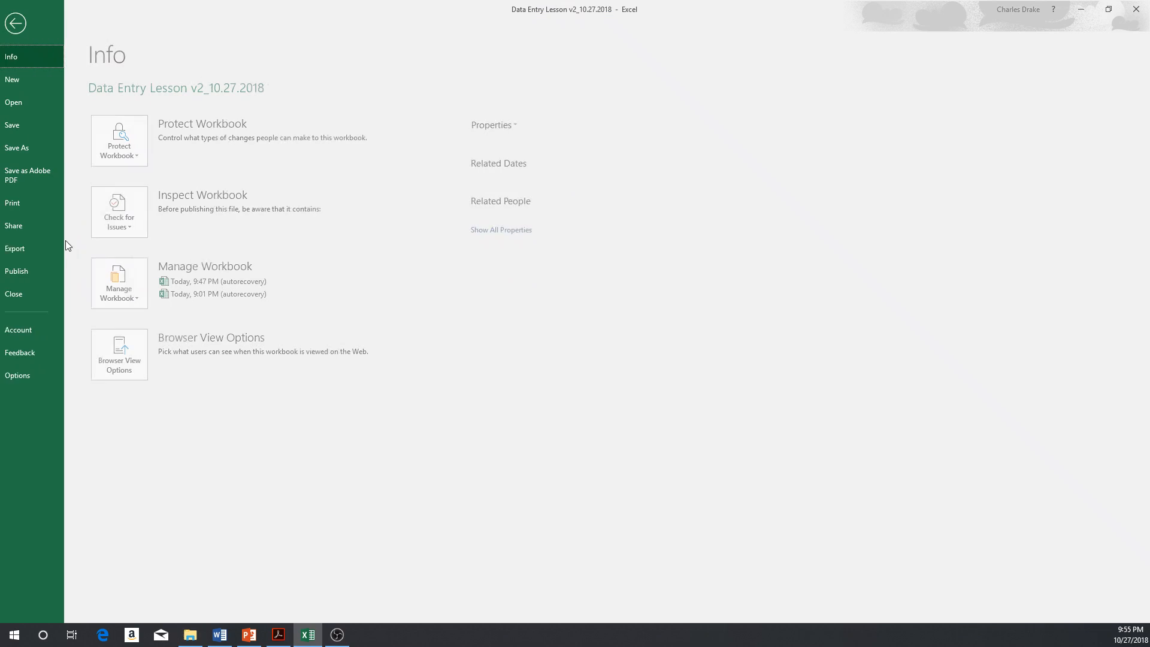
key("Escape")
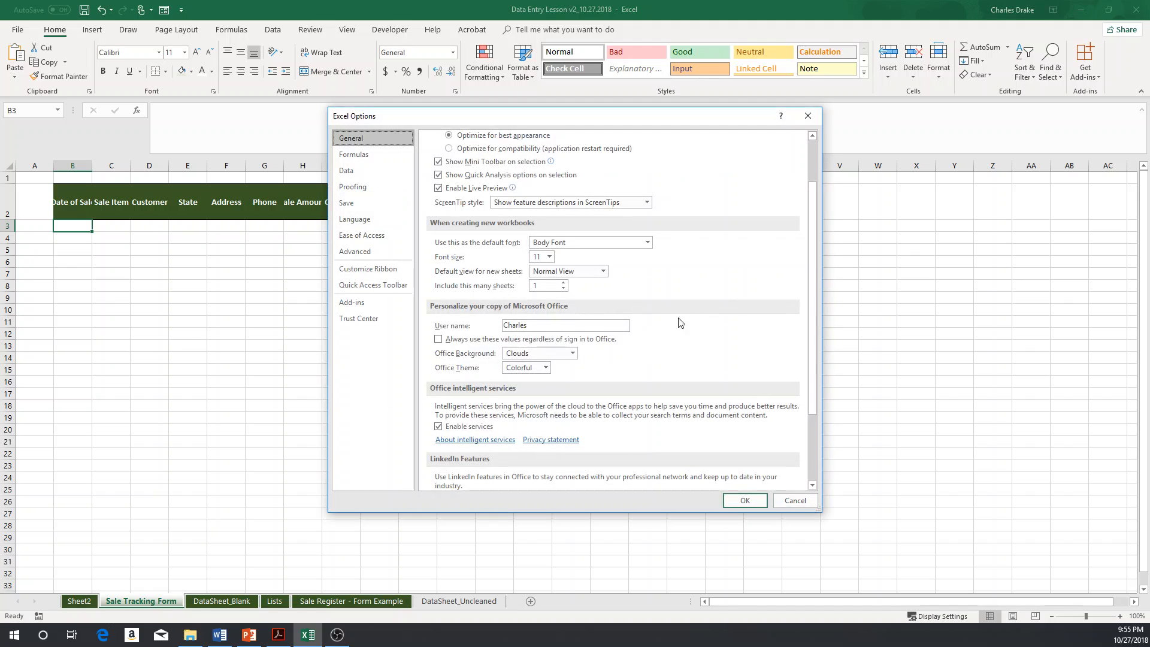
left_click(376, 275)
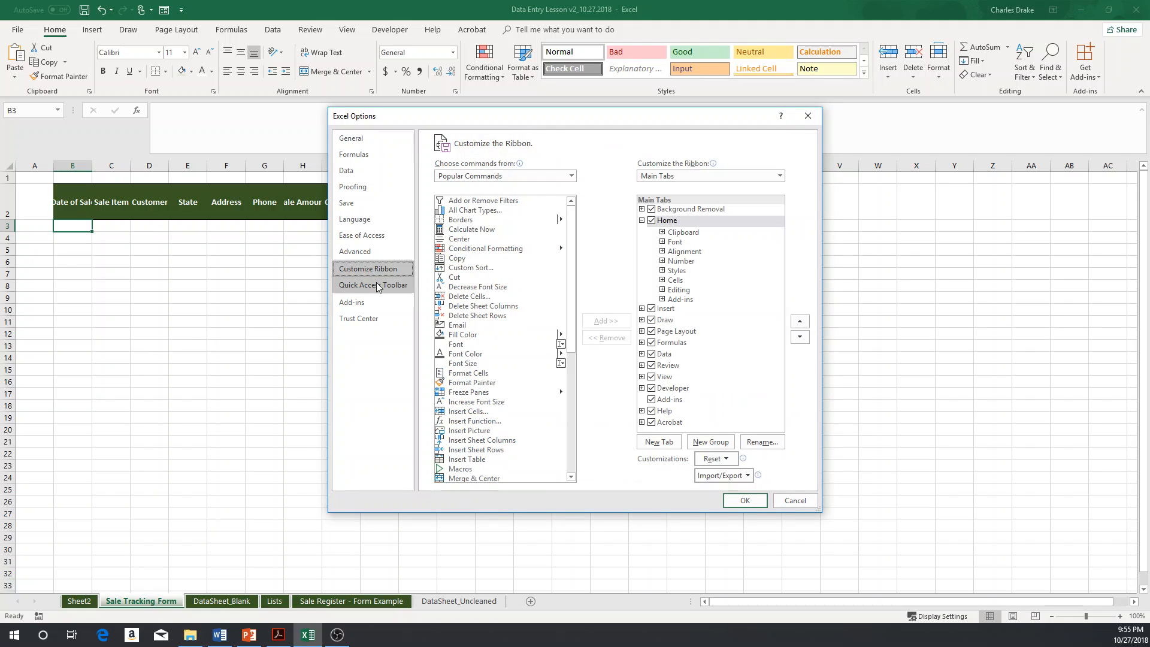
left_click(571, 175)
left_click(547, 197)
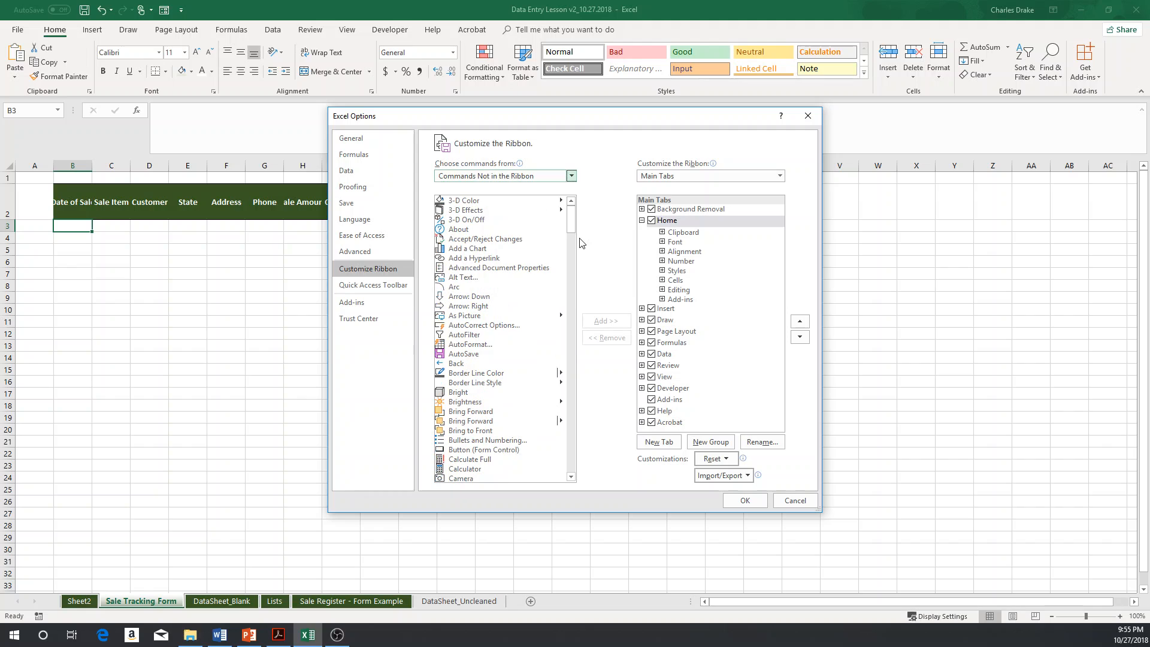
scroll(534, 327, "down", 15)
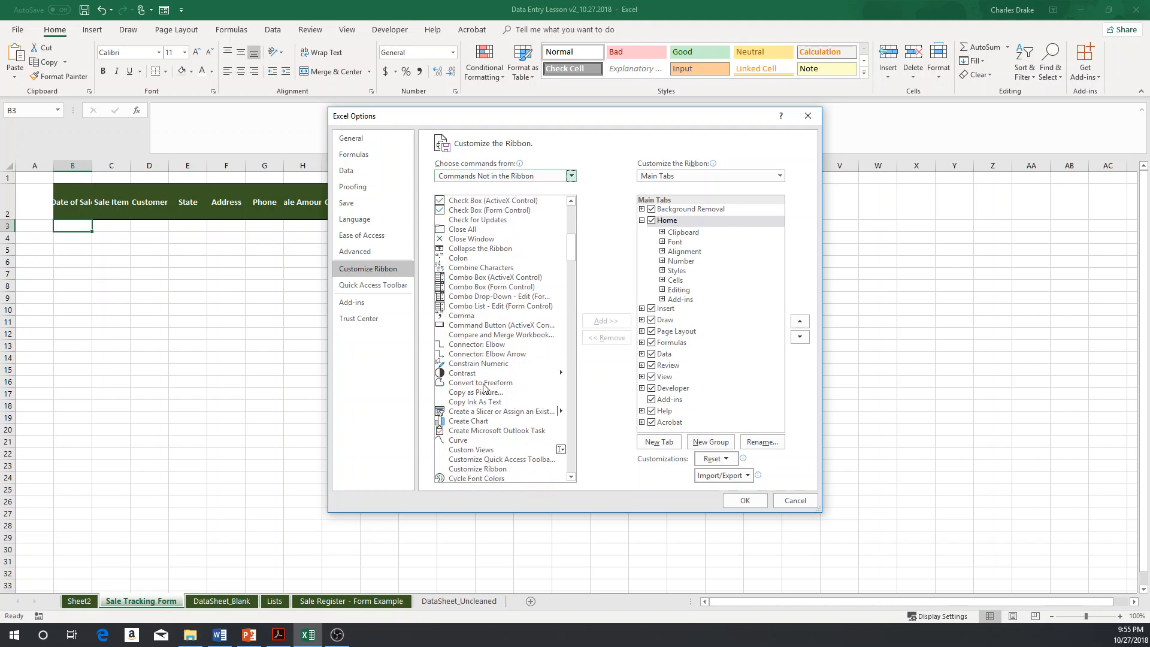
scroll(485, 389, "down", 6)
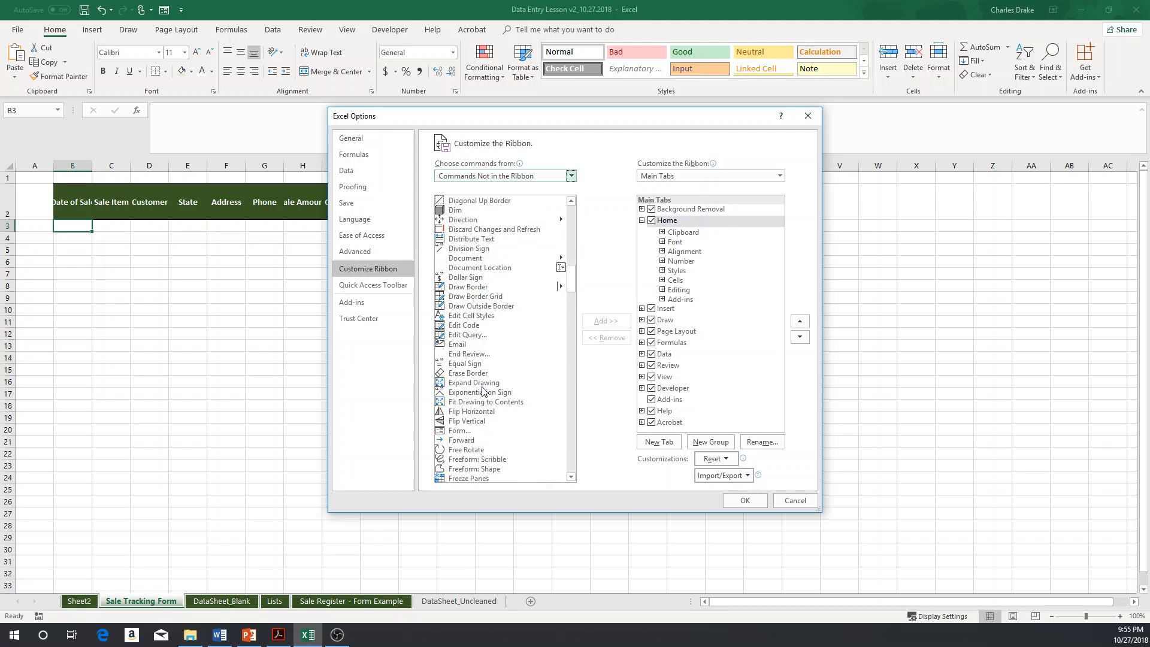
left_click(467, 431)
left_click(601, 326)
left_click(580, 350)
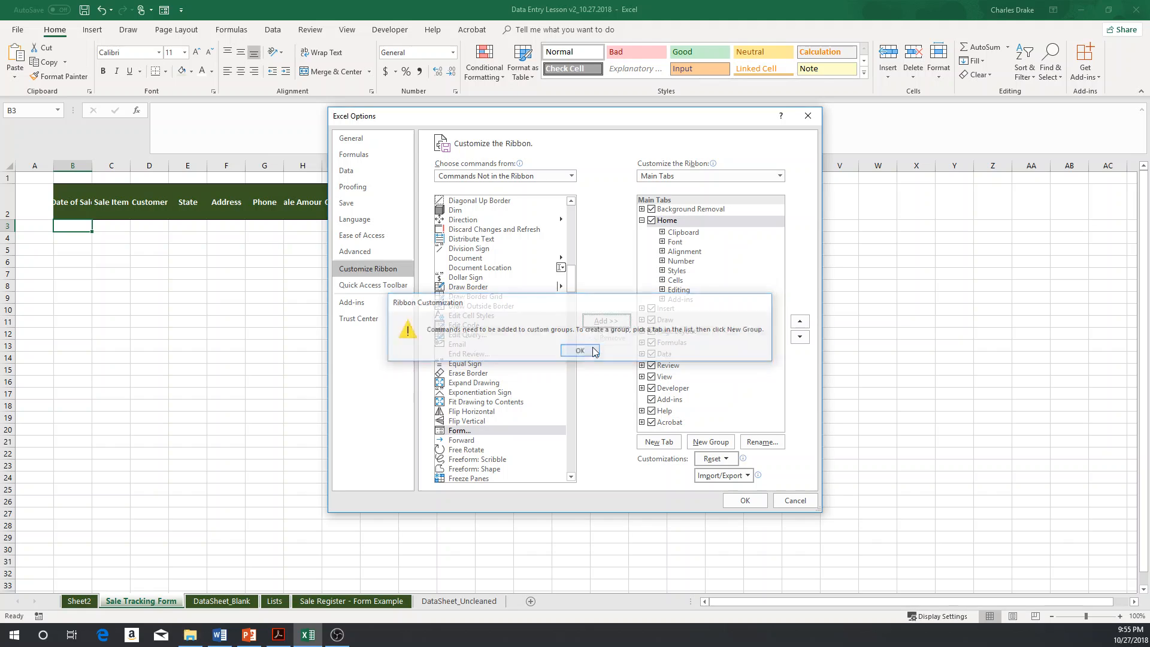
left_click(642, 222)
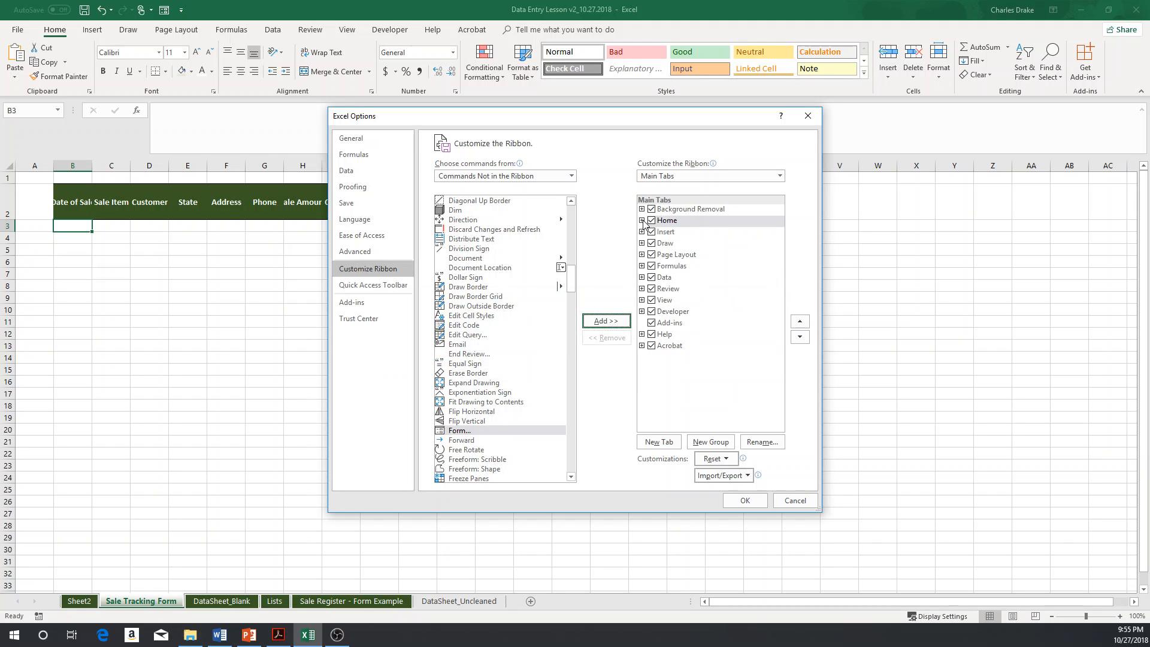
left_click(609, 322)
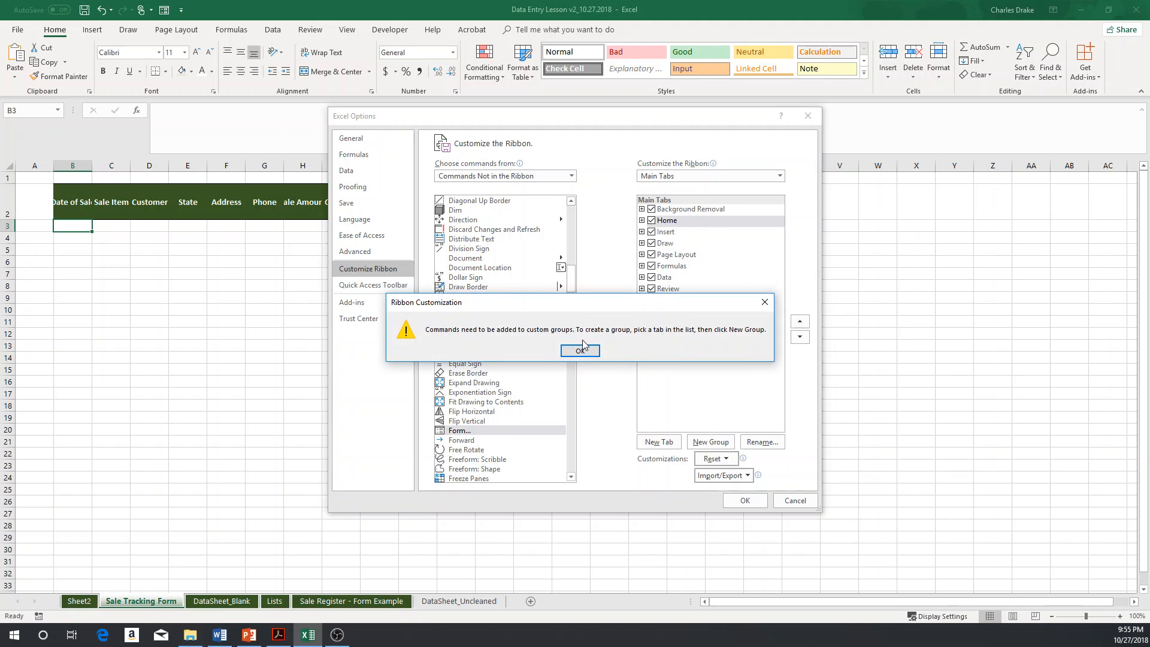
left_click(580, 350)
left_click(745, 501)
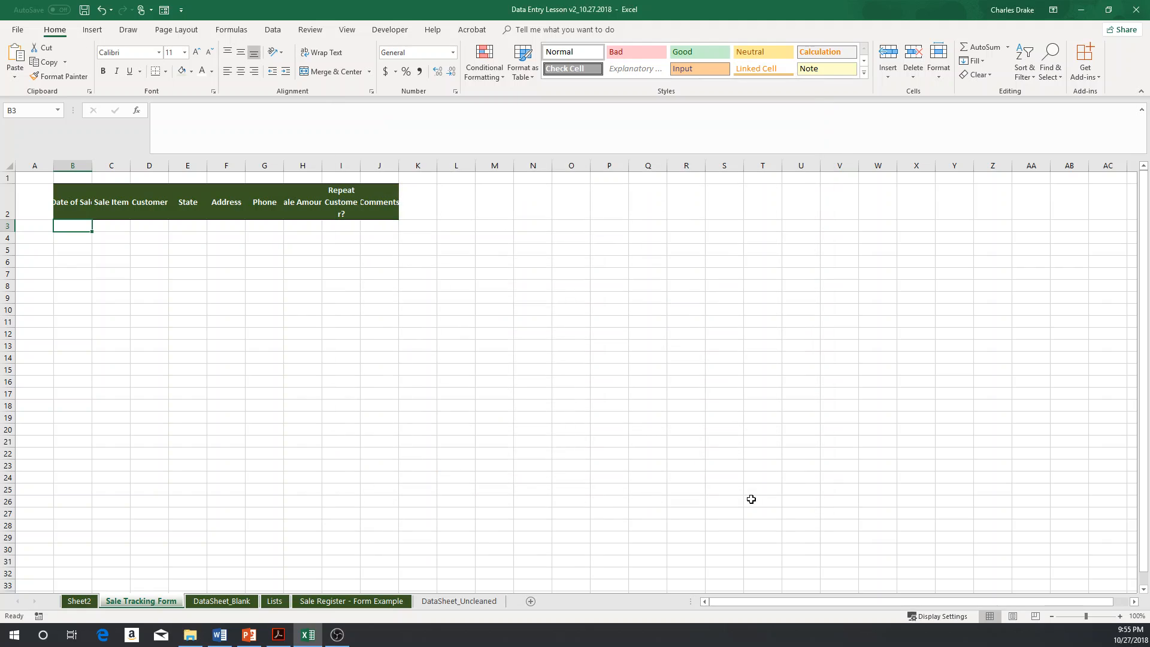
Step: Open the data Form on the Sale Tracking Form sheet and add a record dated 1/1/2018 with sale item "item 1"
left_click(165, 11)
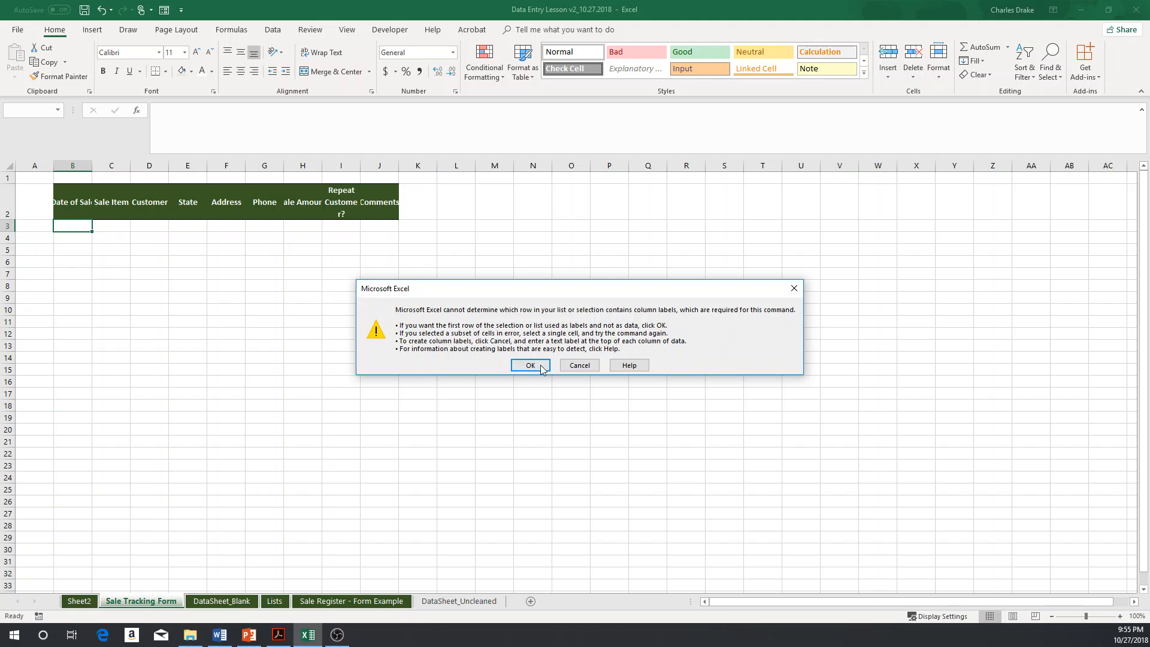
left_click(531, 366)
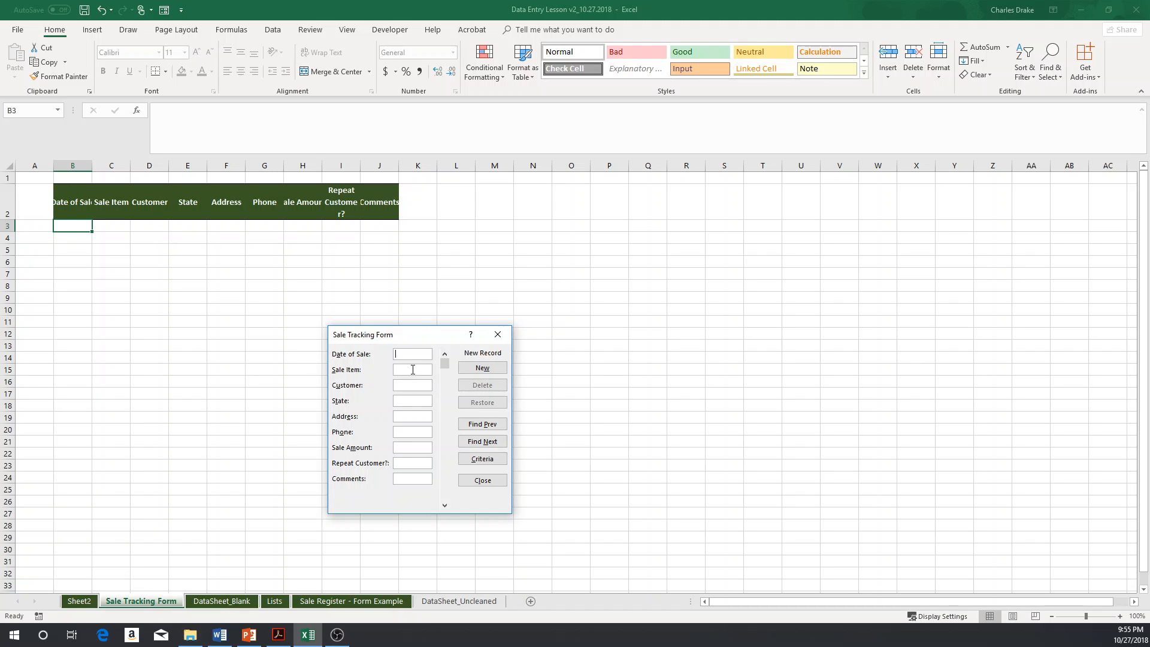
type("1")
left_click(482, 368)
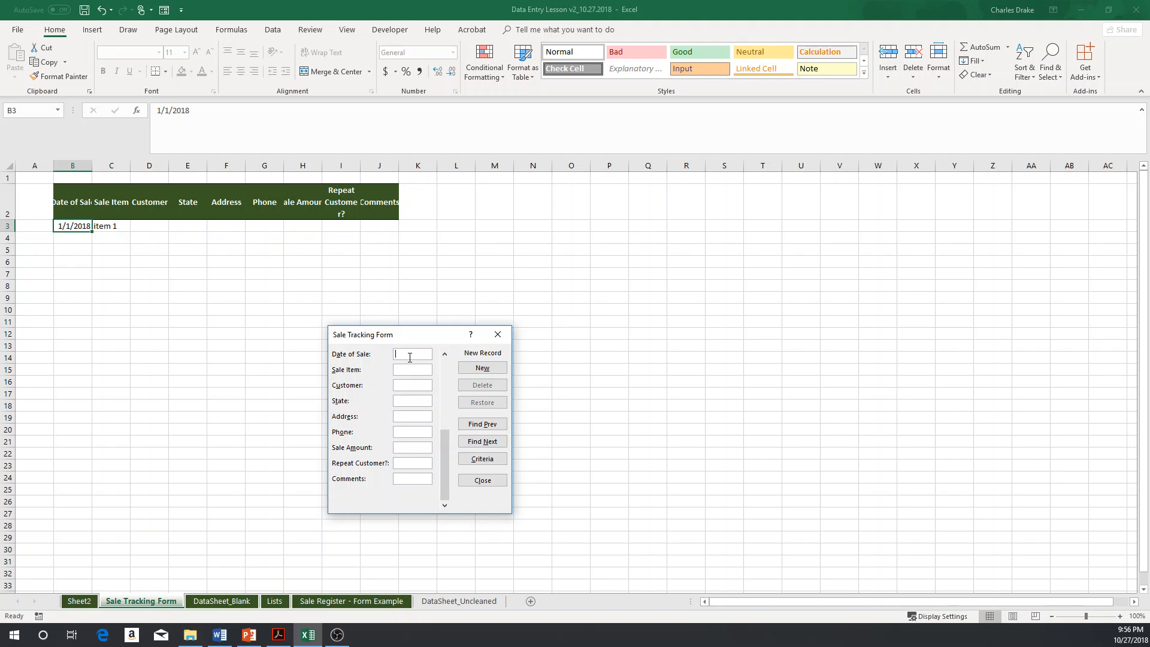
Step: Add a second form record dated 1/2/2018 and close the data form
type("1/2/2018")
left_click(483, 368)
left_click(498, 335)
Step: Review the new records on the Sale Tracking Form sheet against the dropdown cells in row 5 of Sheet2
left_click(79, 601)
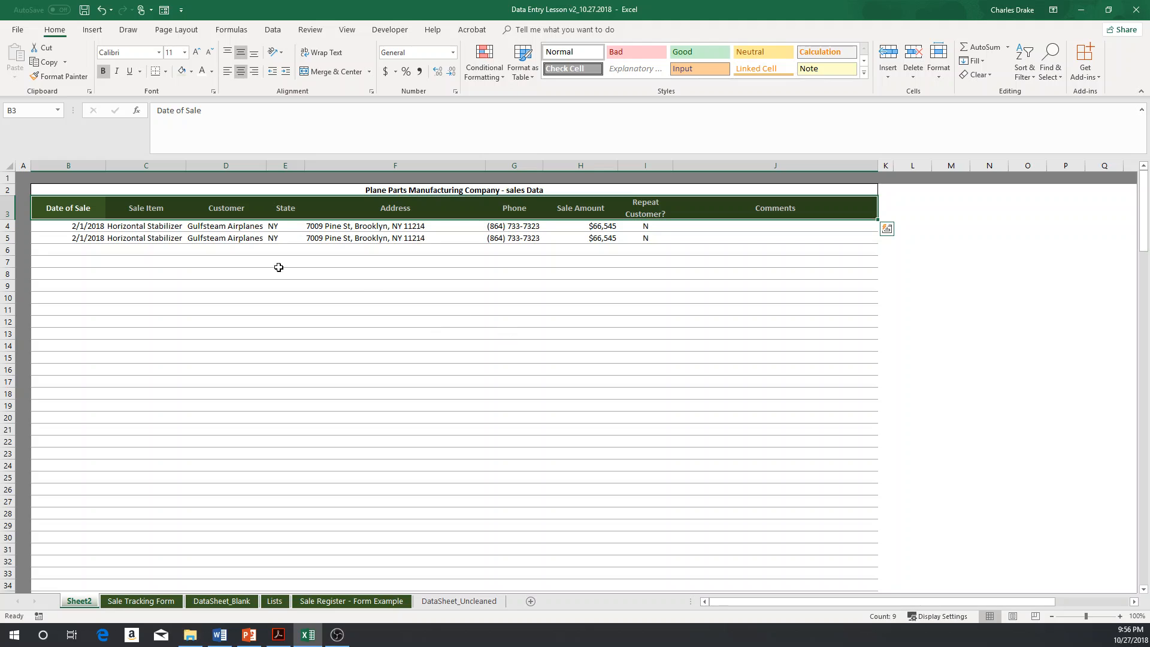
left_click(261, 260)
key("ctrl+Page_Down")
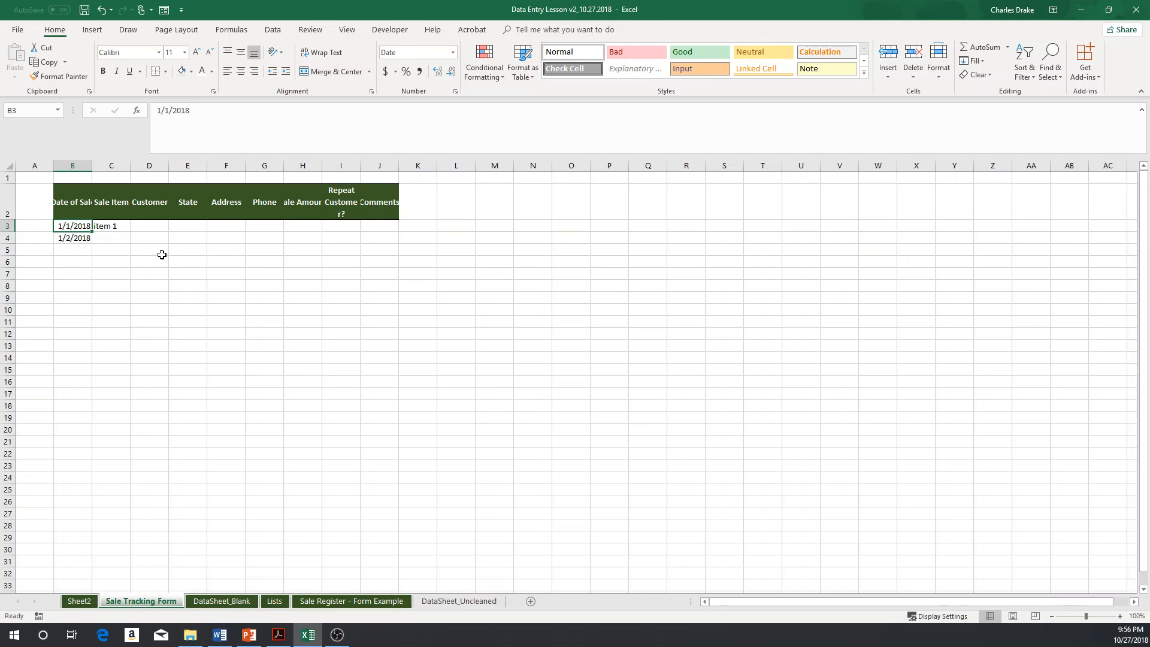
left_click(122, 229)
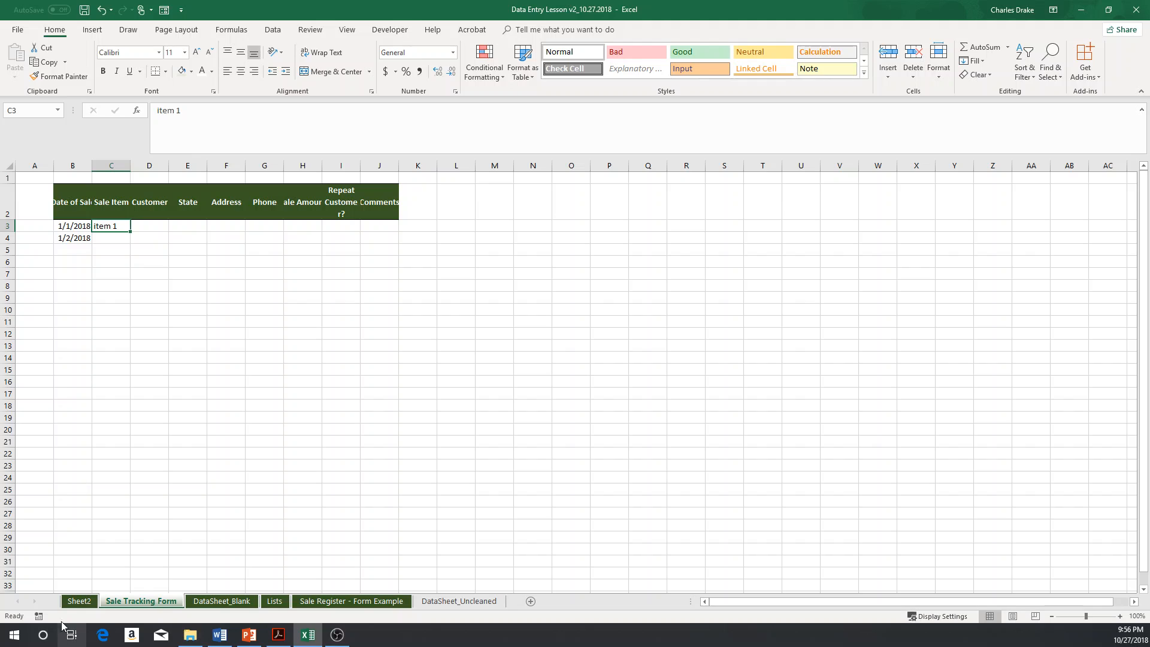
left_click(80, 601)
left_click(225, 235)
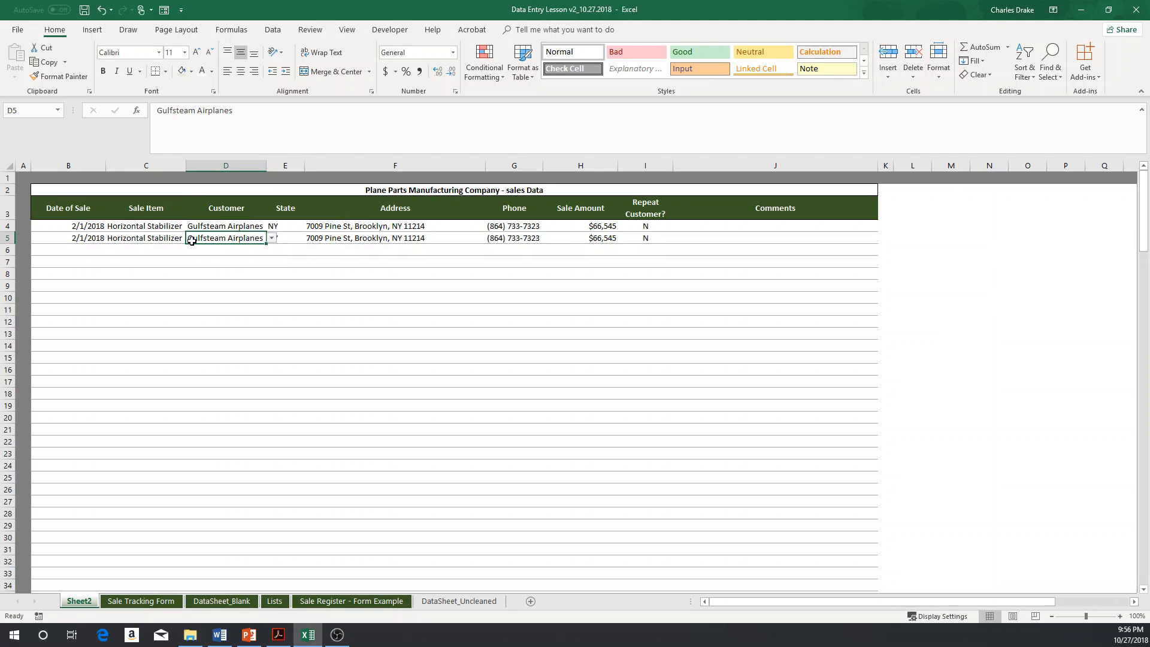
left_click(160, 239)
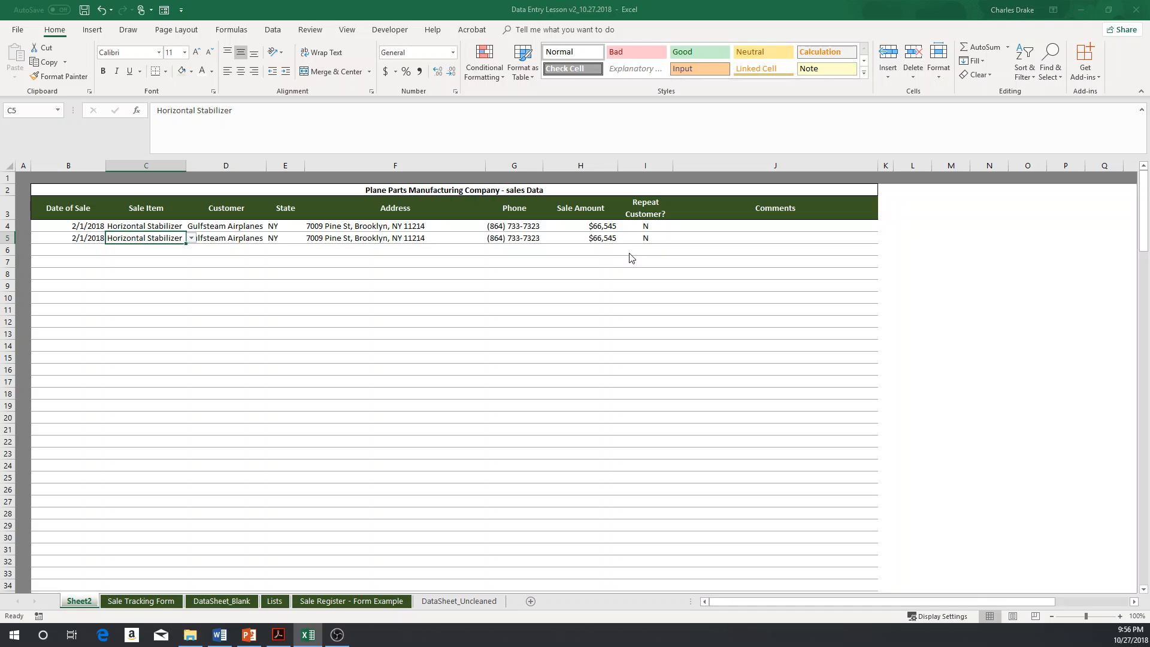
key("alt+Tab")
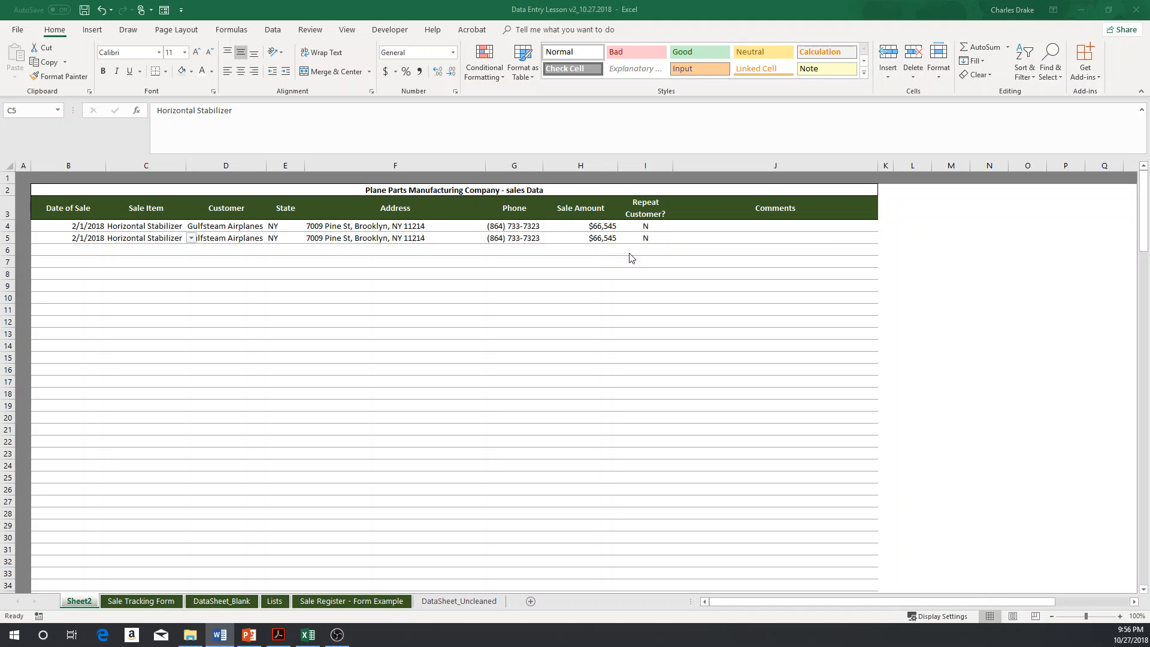